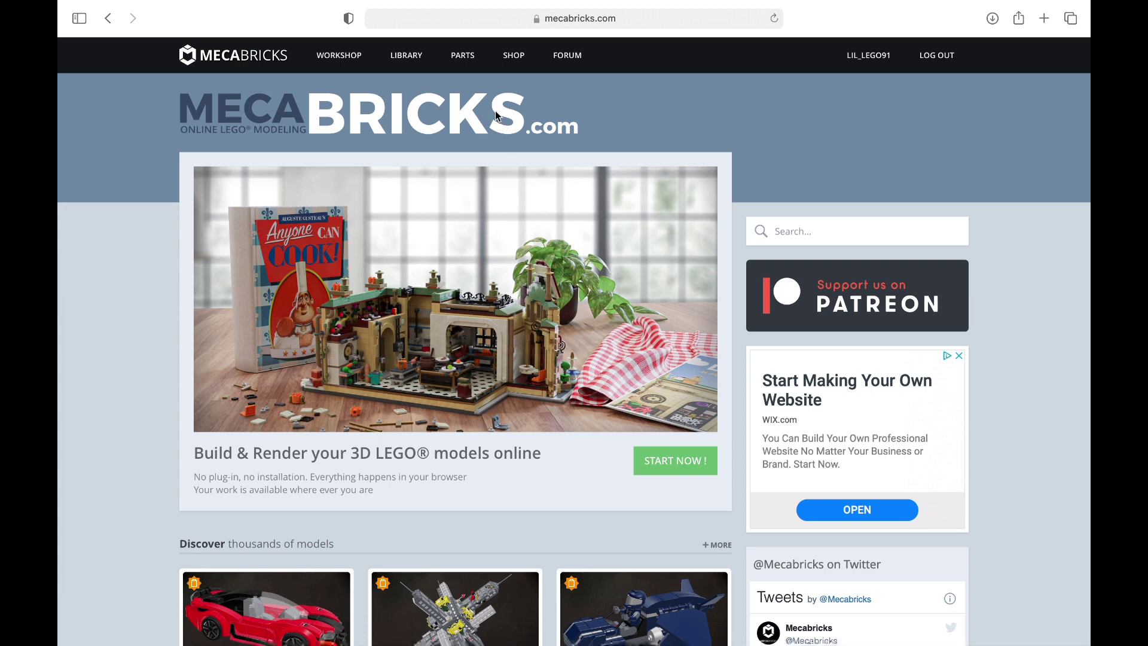
- Open the free Blender Lite add-on in the Mecabricks shop and add it to the cart
click(518, 62)
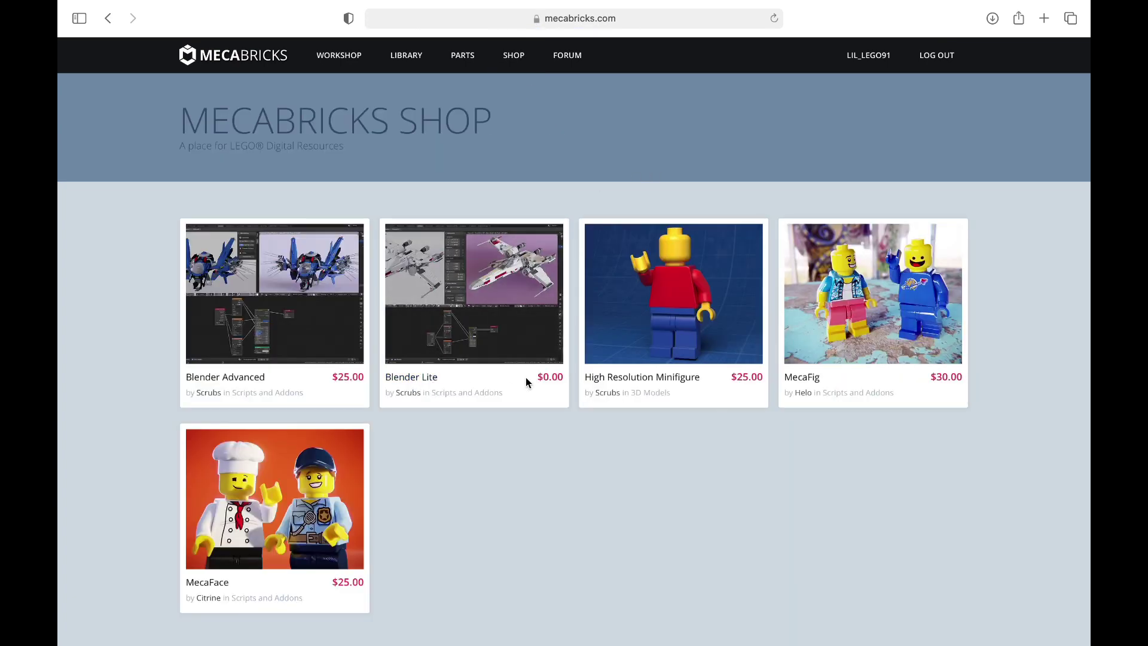
click(429, 378)
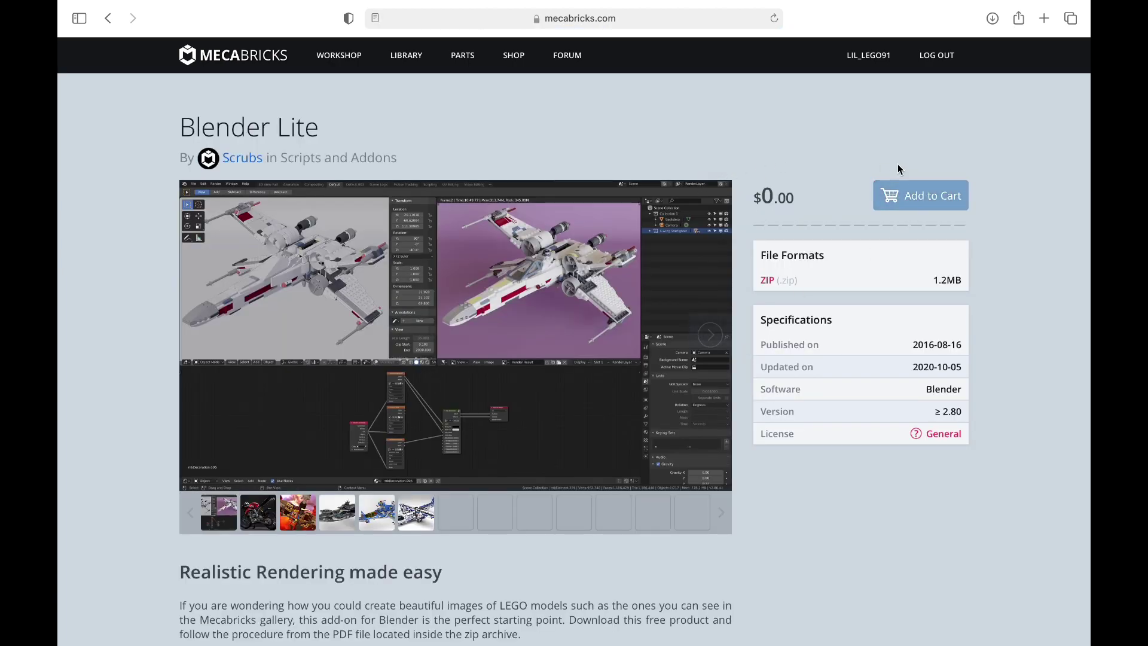
click(906, 197)
- Open the Workshop editor and look through its list of part categories
click(335, 66)
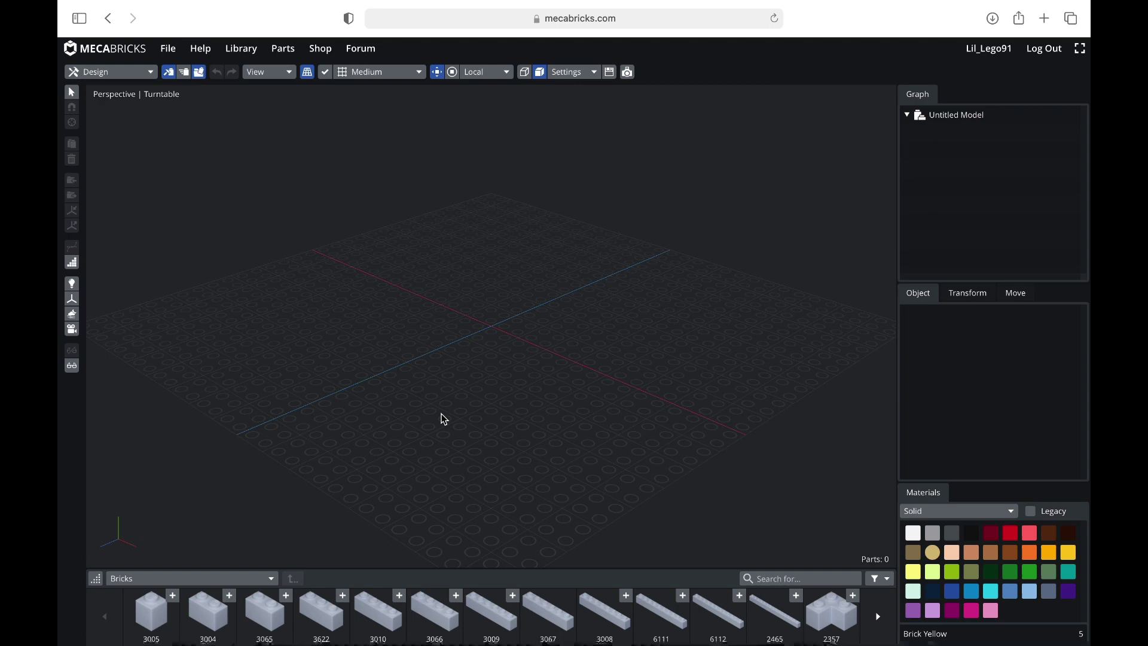
drag(460, 417, 431, 408)
right_drag(435, 413, 459, 416)
click(270, 584)
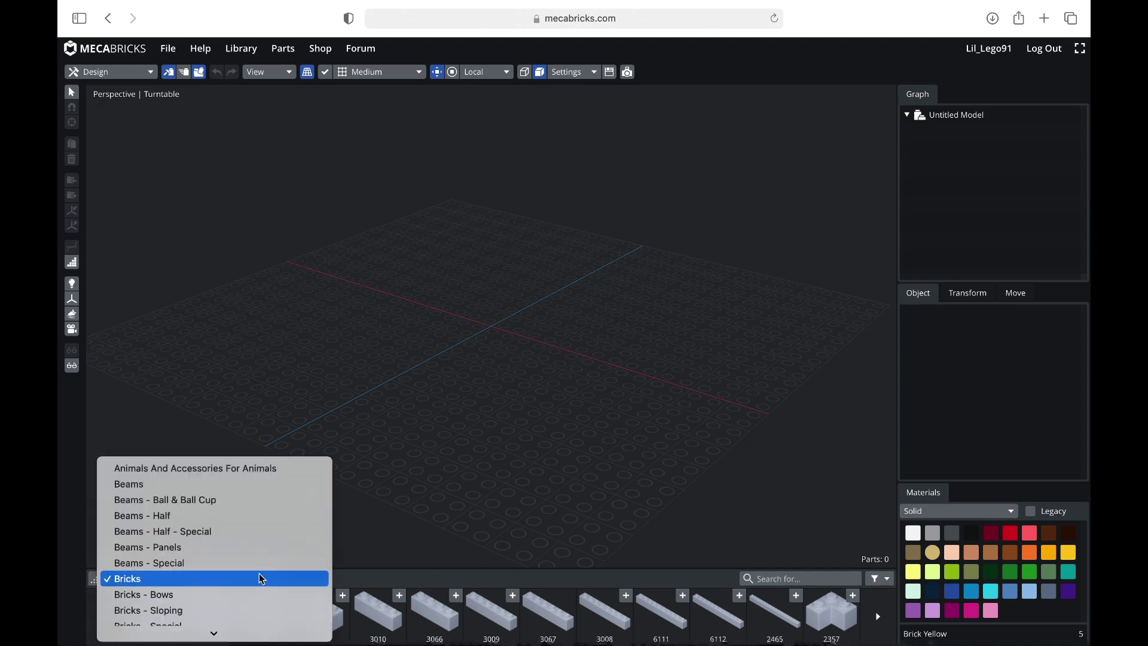
scroll(262, 579, down, 10)
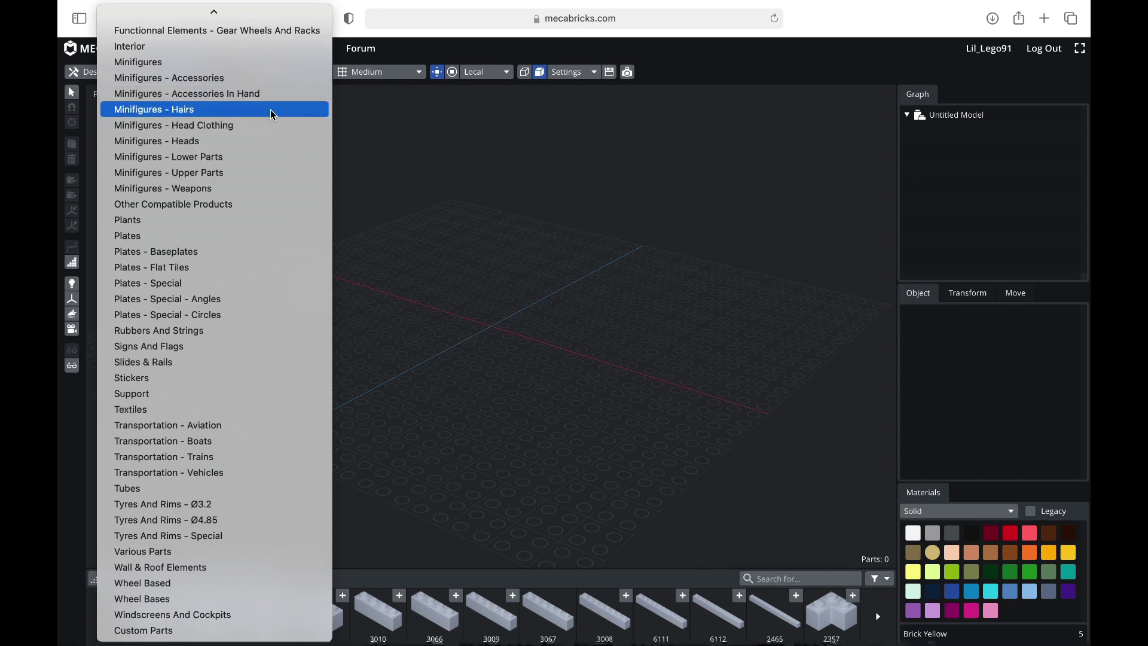
click(511, 400)
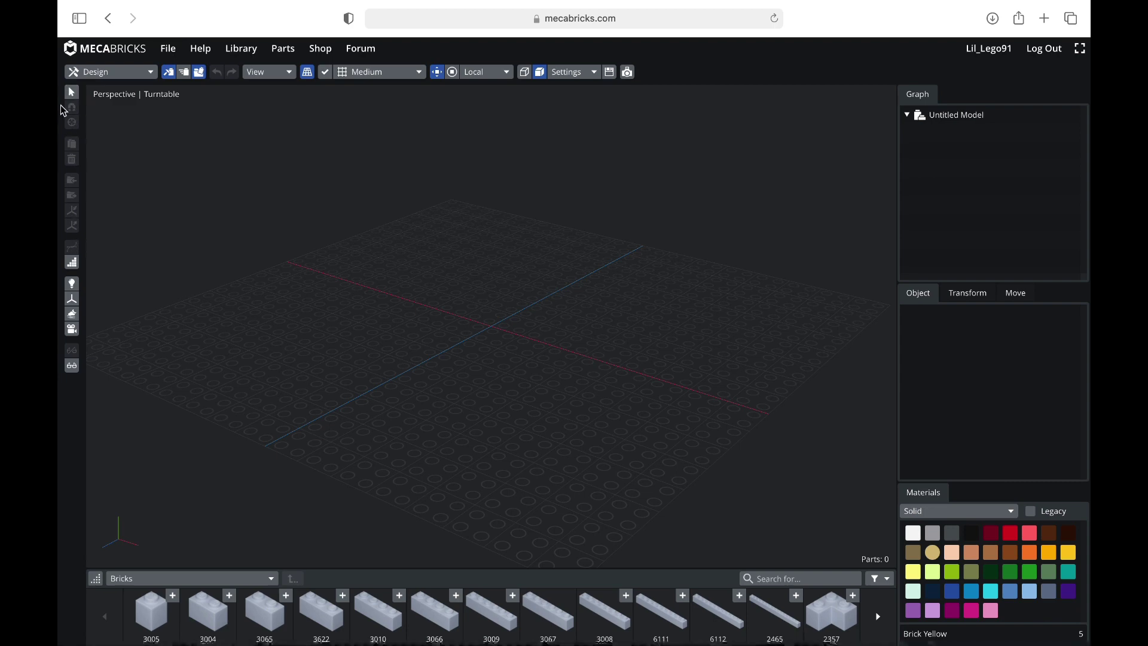
- Add a Brick 1X3 to the scene and rotate it about its vertical axis, perpendicular to its initial direction
drag(573, 299, 589, 305)
scroll(589, 306, up, 2)
click(319, 622)
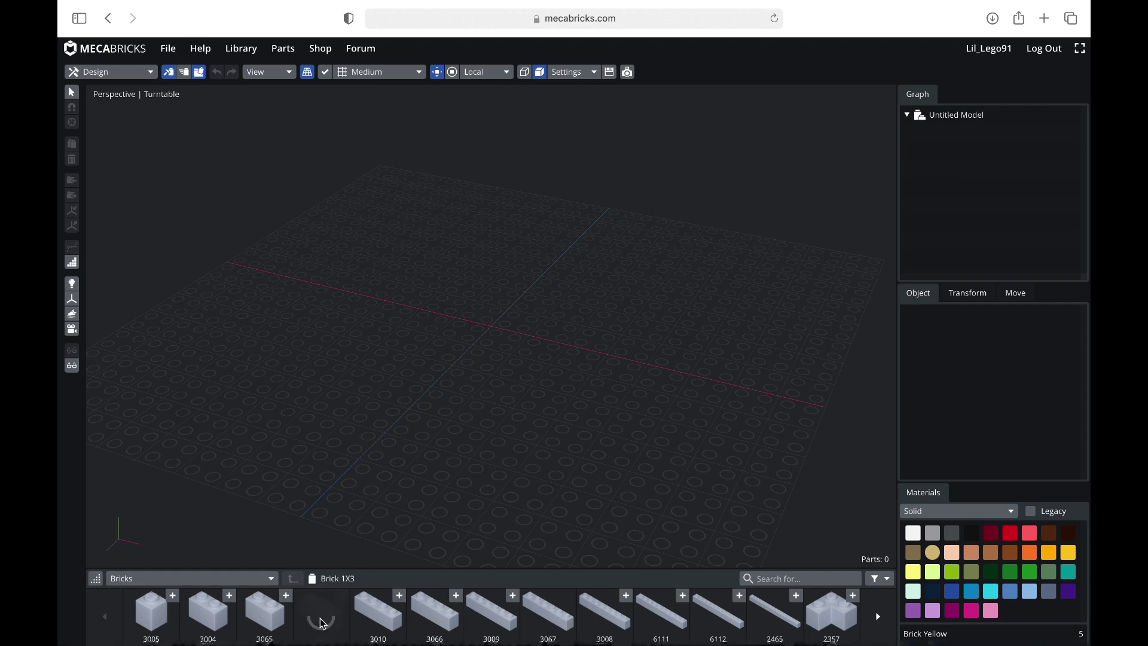
drag(594, 477, 610, 484)
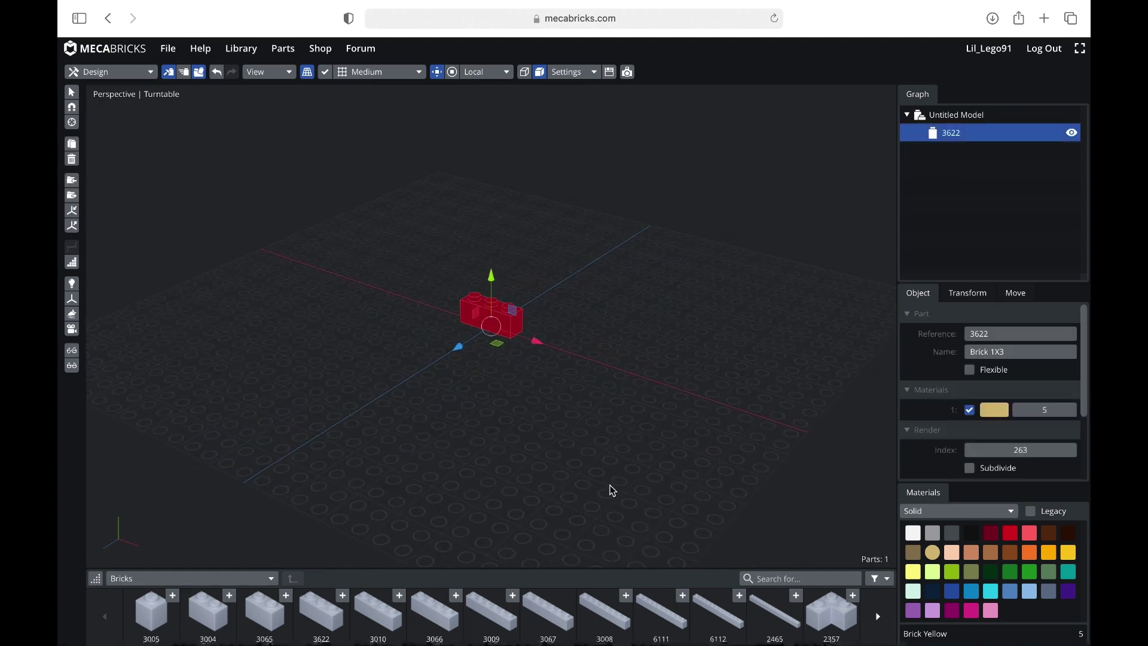
key(Left)
key(Left)
key(Left)
key(Left)
key(Left)
key(Left)
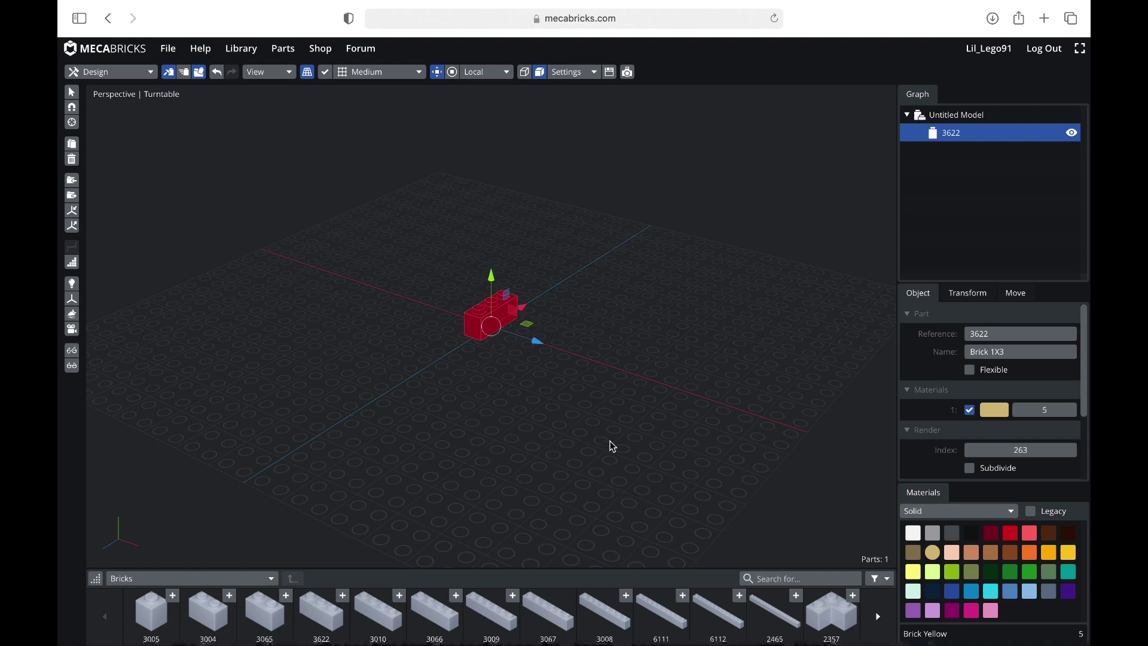
- Raise the 1X3 brick well above the grid and shift it horizontally along its length
drag(493, 286, 526, 379)
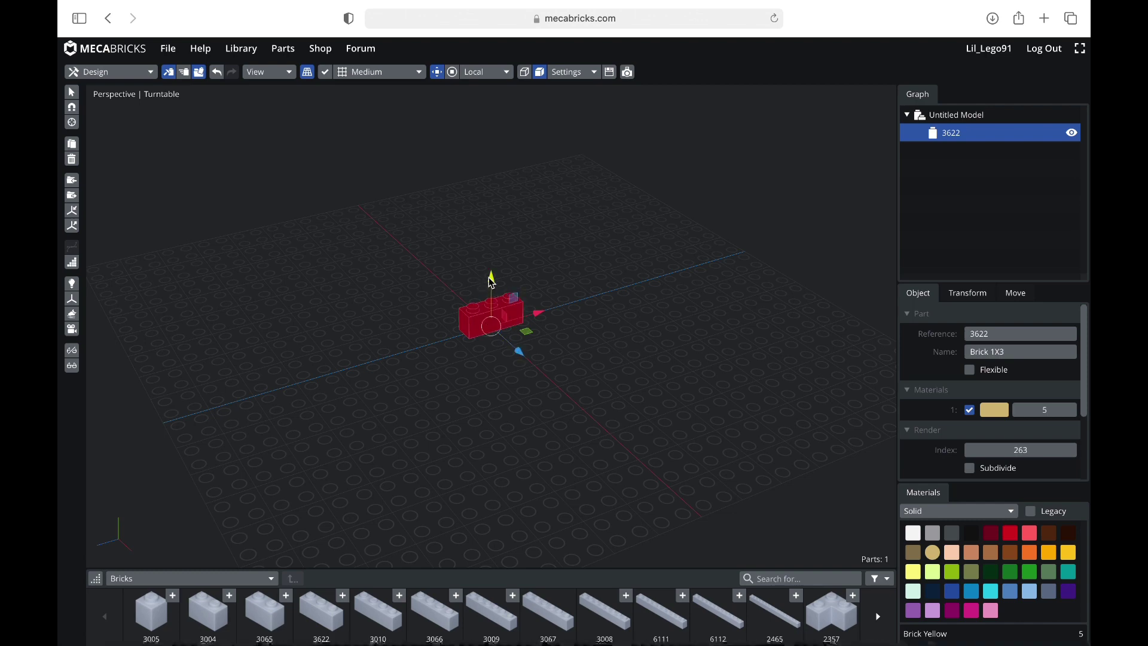
drag(492, 283, 493, 182)
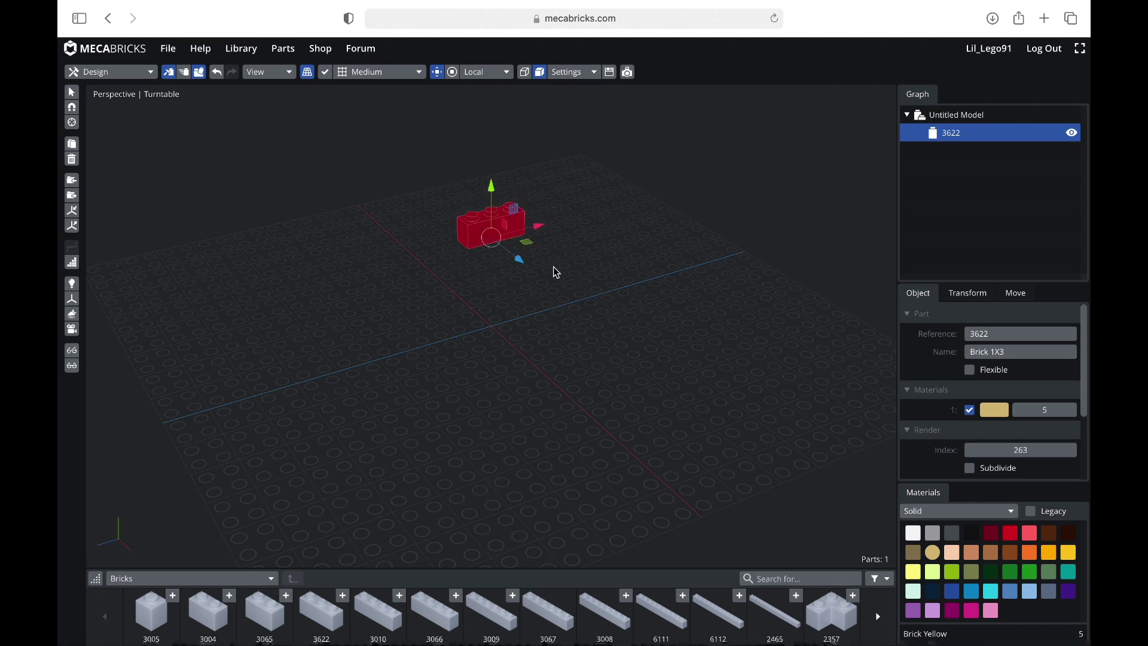
drag(536, 228, 562, 260)
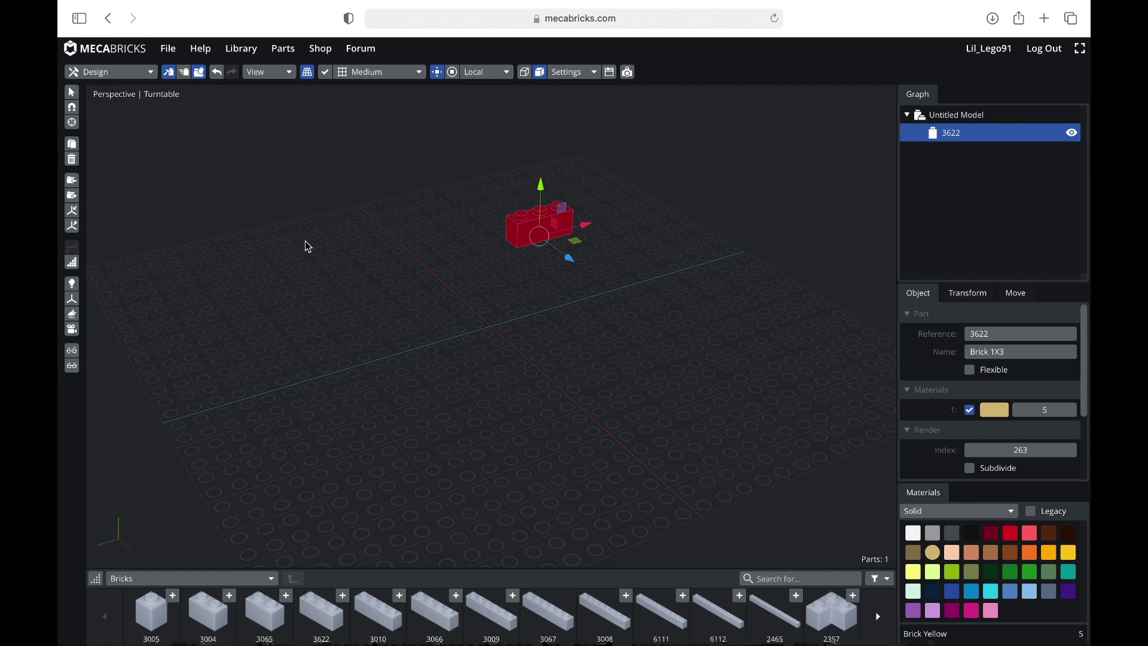
- Delete and restore the 1X3 brick, and offset a duplicate of it by one stud along its length
key(Delete)
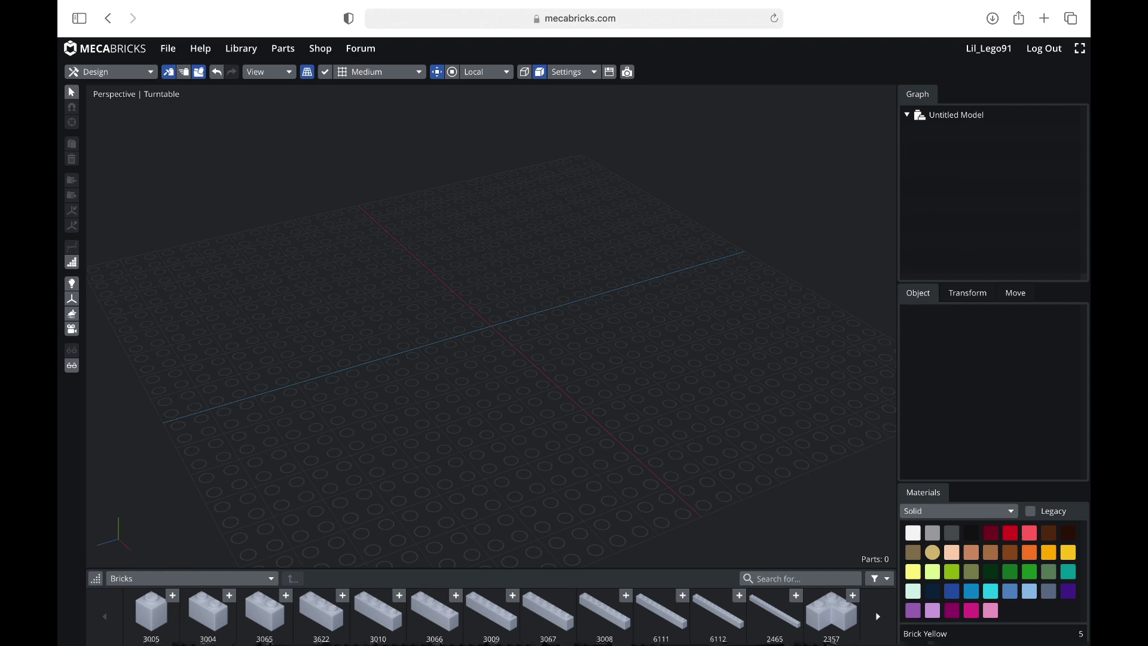
click(216, 73)
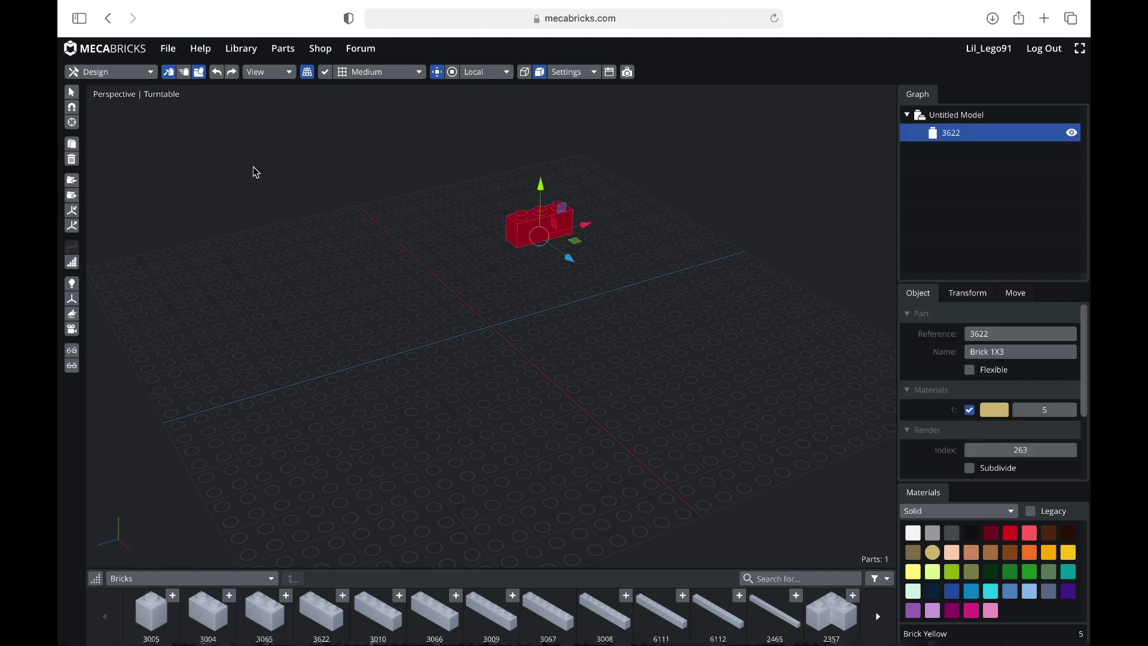
click(71, 144)
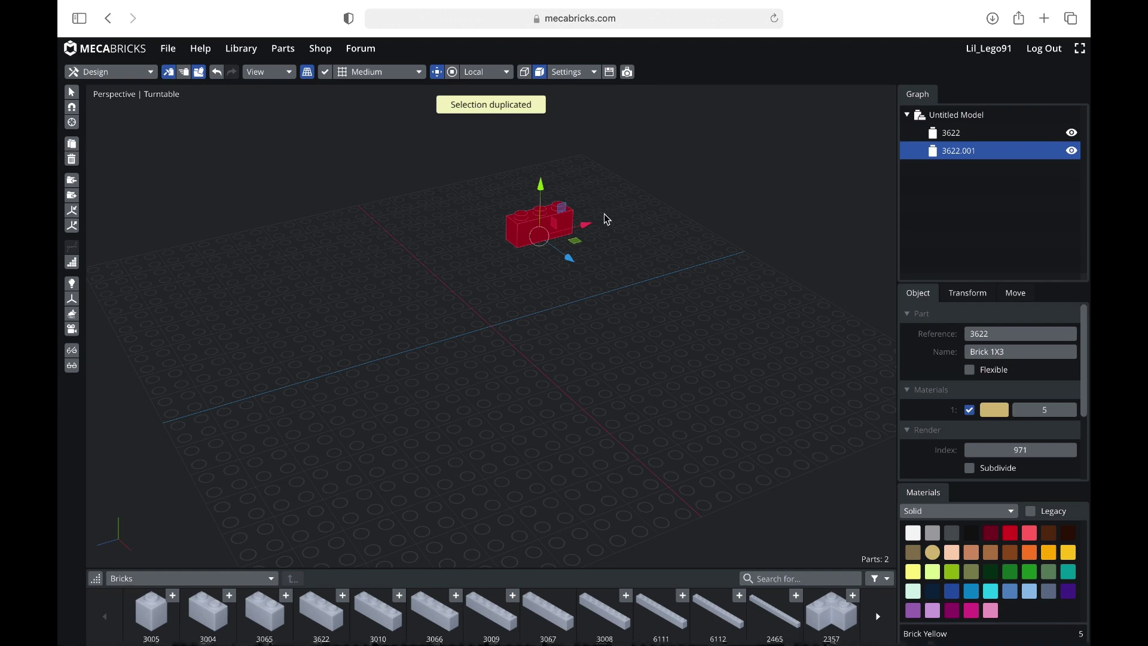
mouse_move(590, 224)
mouse_down()
mouse_move(682, 191)
mouse_move(606, 217)
mouse_up()
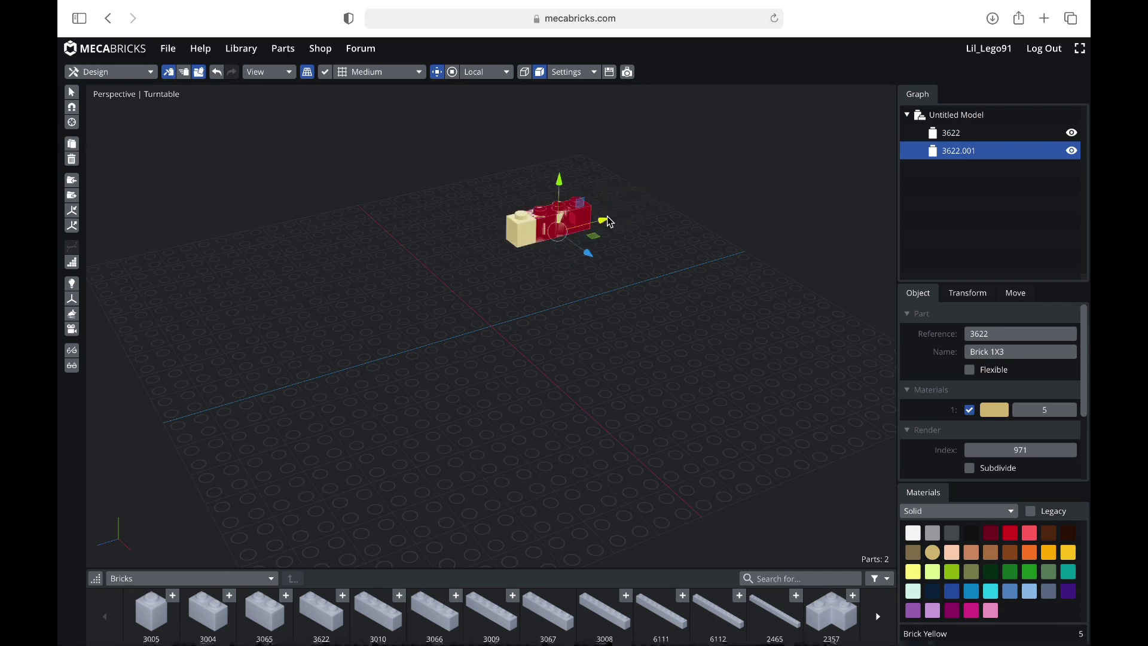
- Delete the duplicate and the original 1X3 brick from the scene
key(Delete)
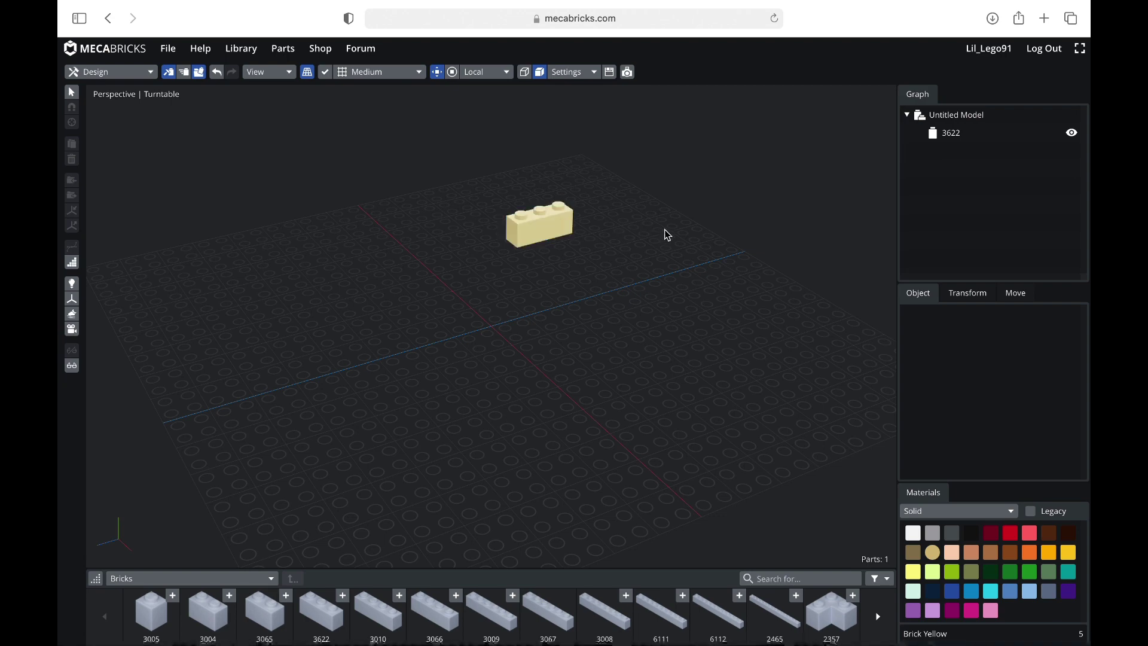
click(550, 227)
key(Delete)
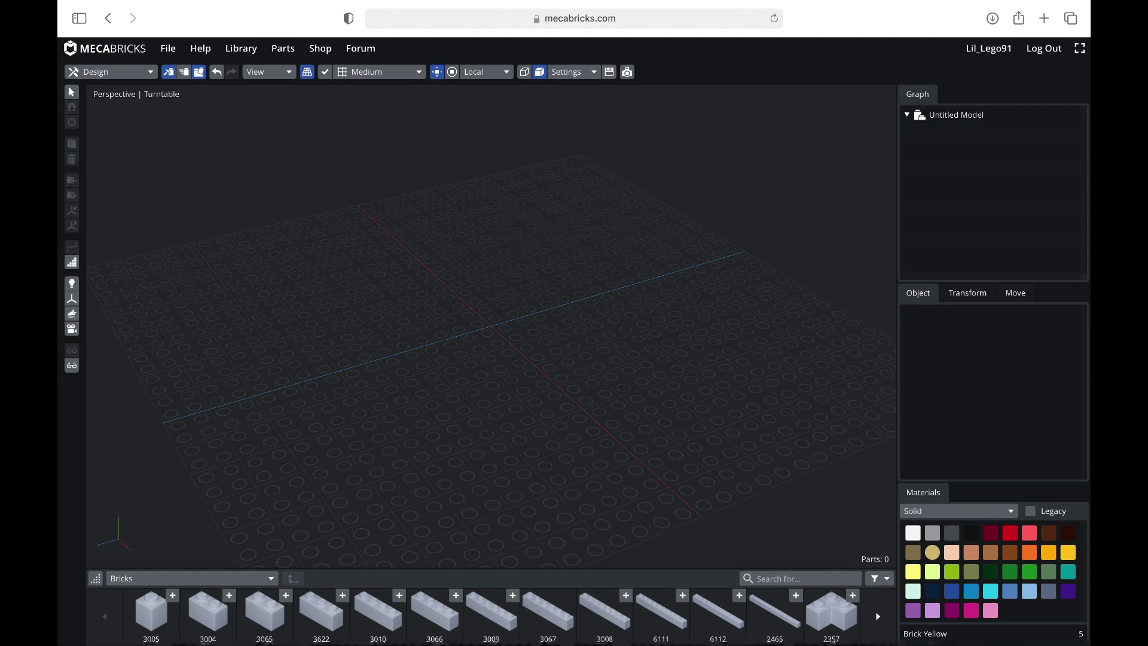
- Browse the theme folders of the Minifigures - Upper Parts category
click(197, 578)
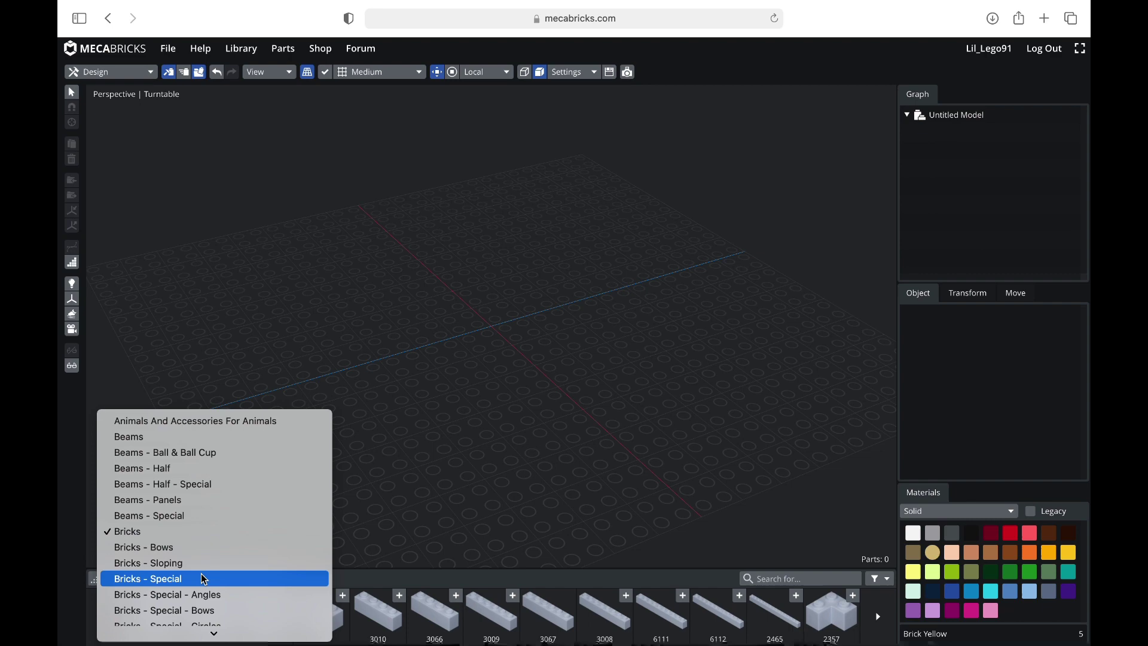
scroll(204, 580, down, 15)
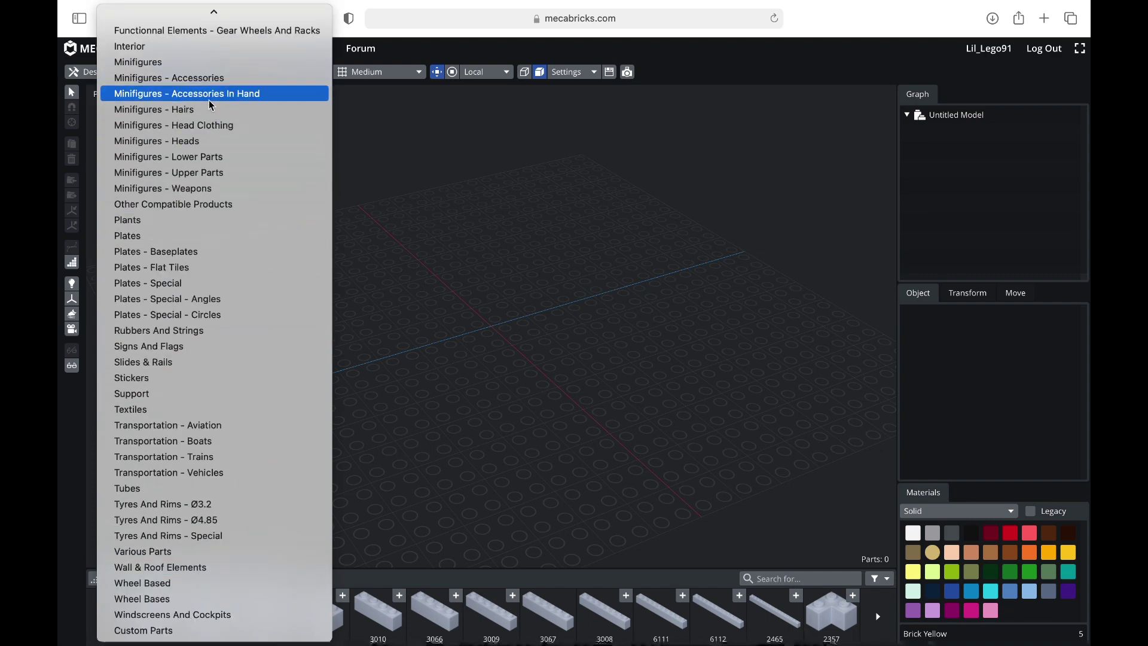
click(205, 173)
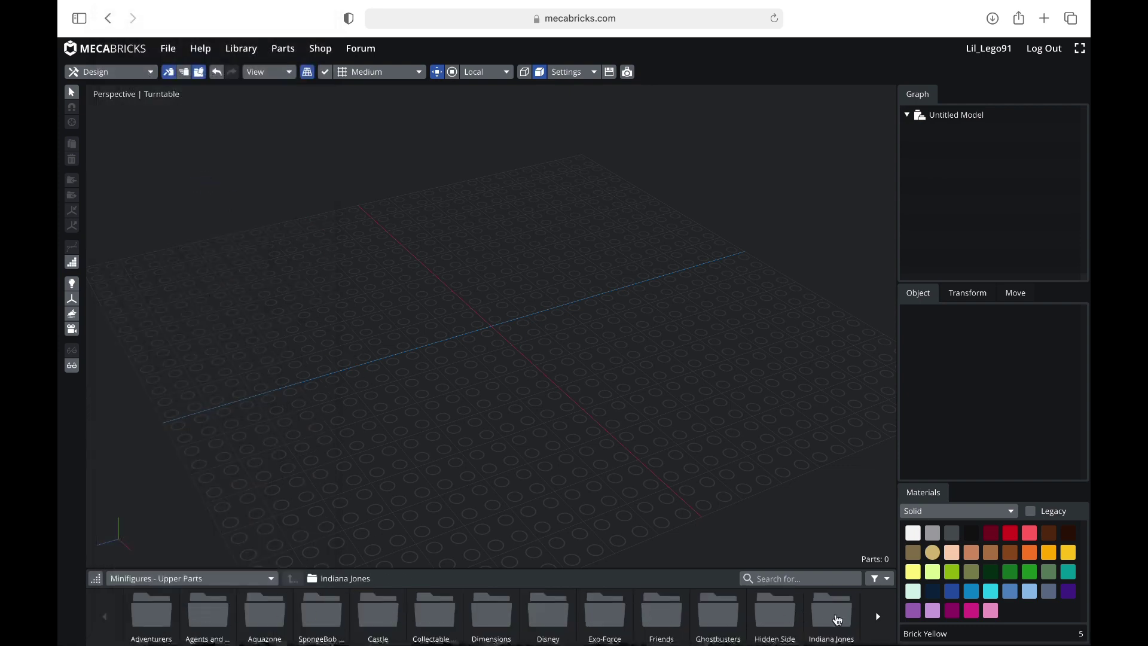
click(874, 620)
click(875, 621)
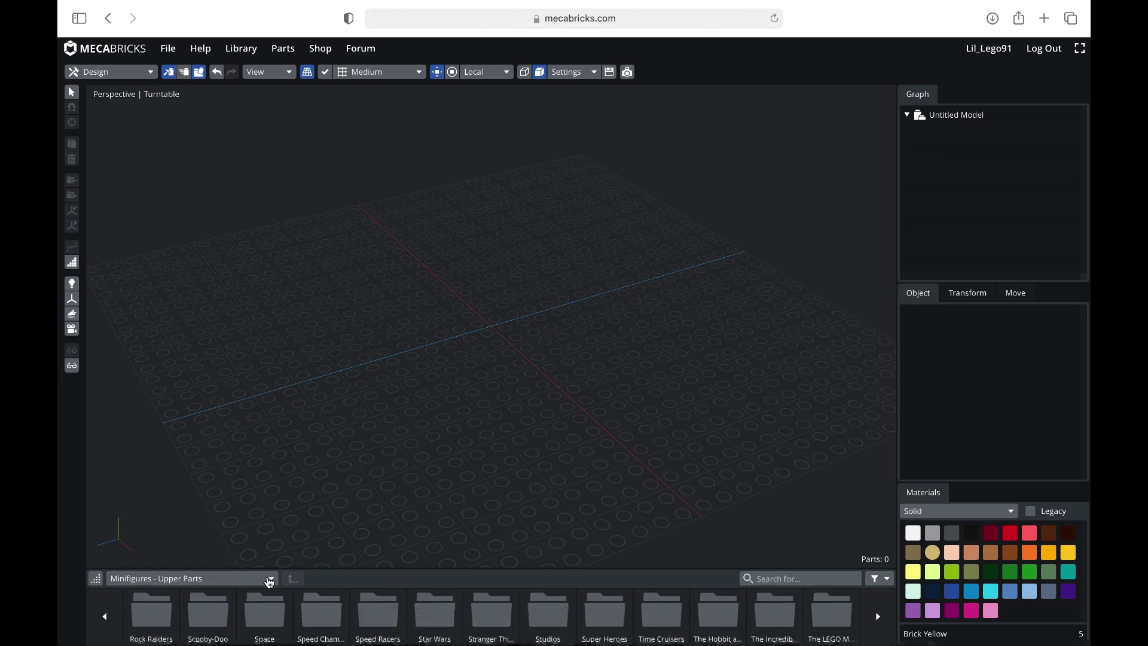
- Browse the Upper Parts folder of the general Minifigures category and check the other minifigure categories
click(270, 579)
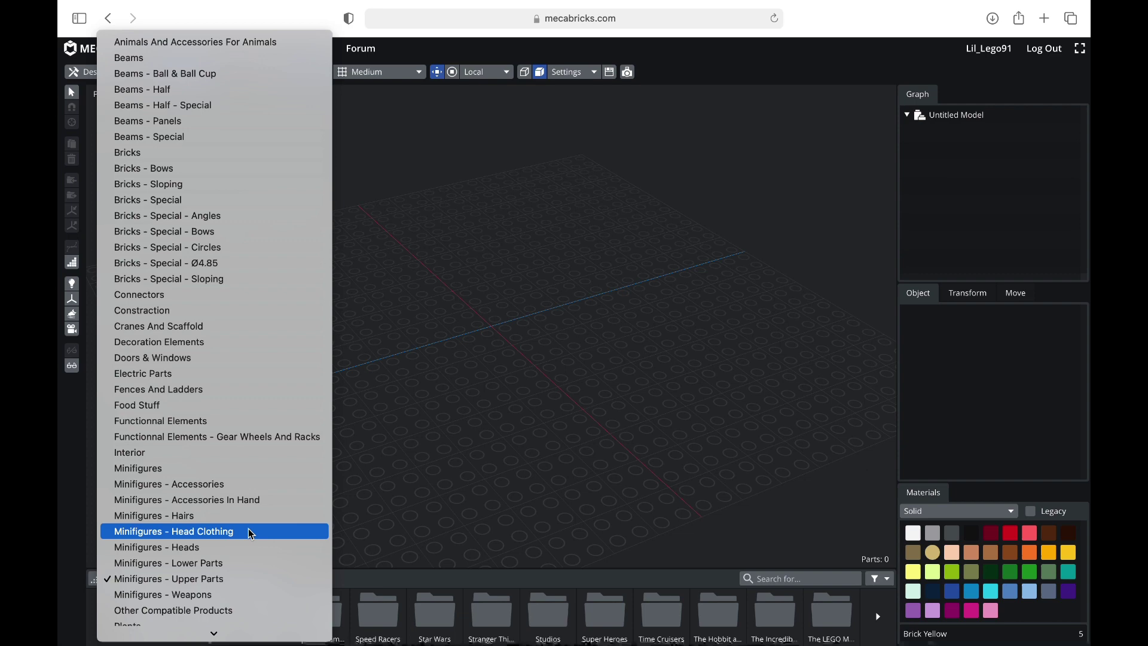
click(161, 469)
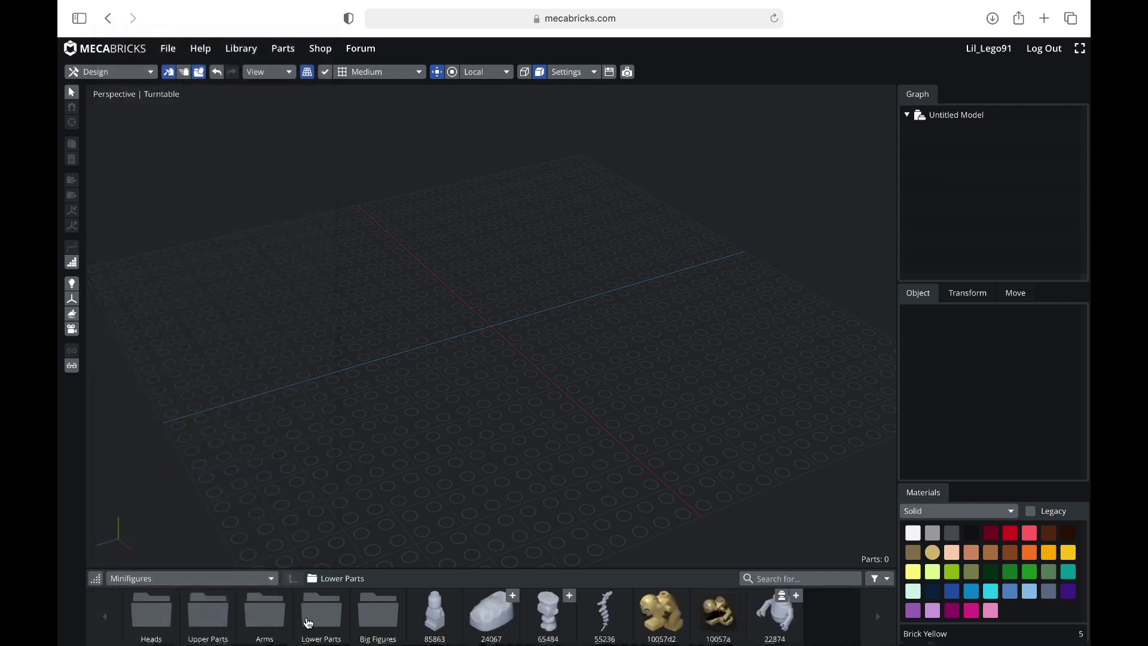
click(204, 622)
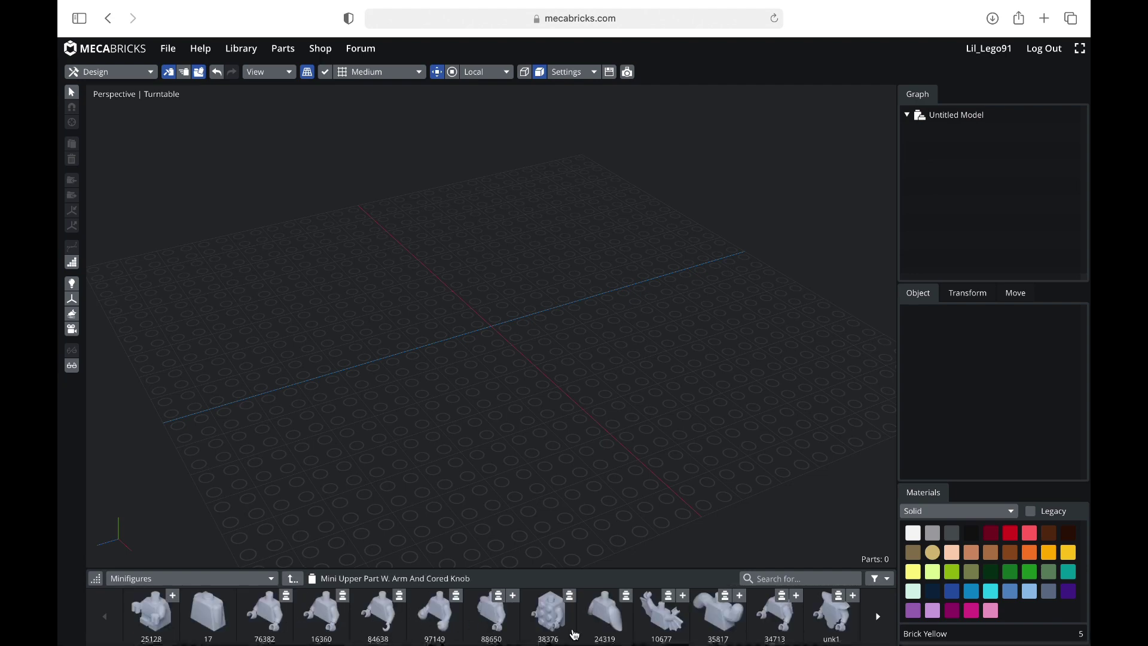
click(877, 617)
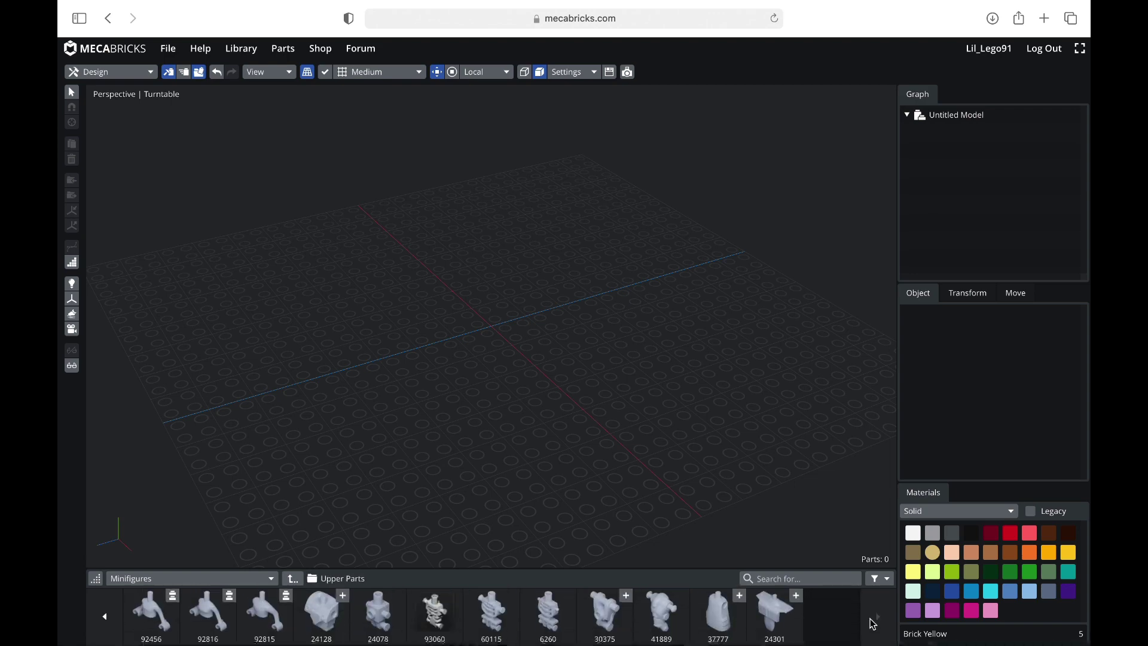
click(271, 579)
scroll(269, 574, down, 5)
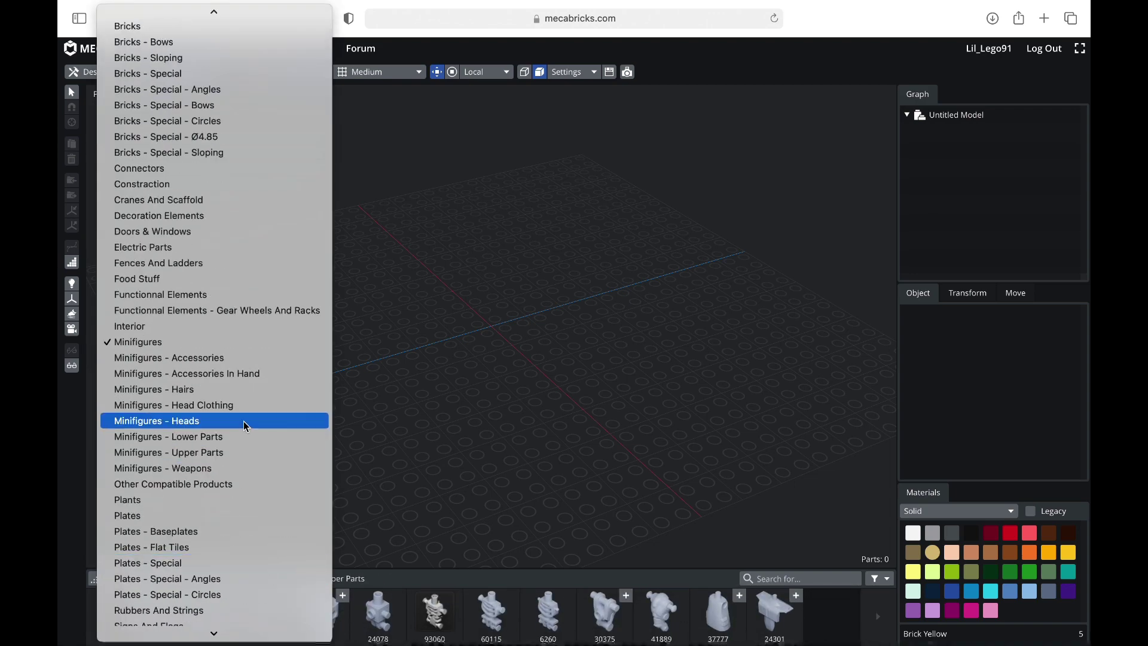
- Search the parts library for "jedi" and look through the resulting parts
click(822, 579)
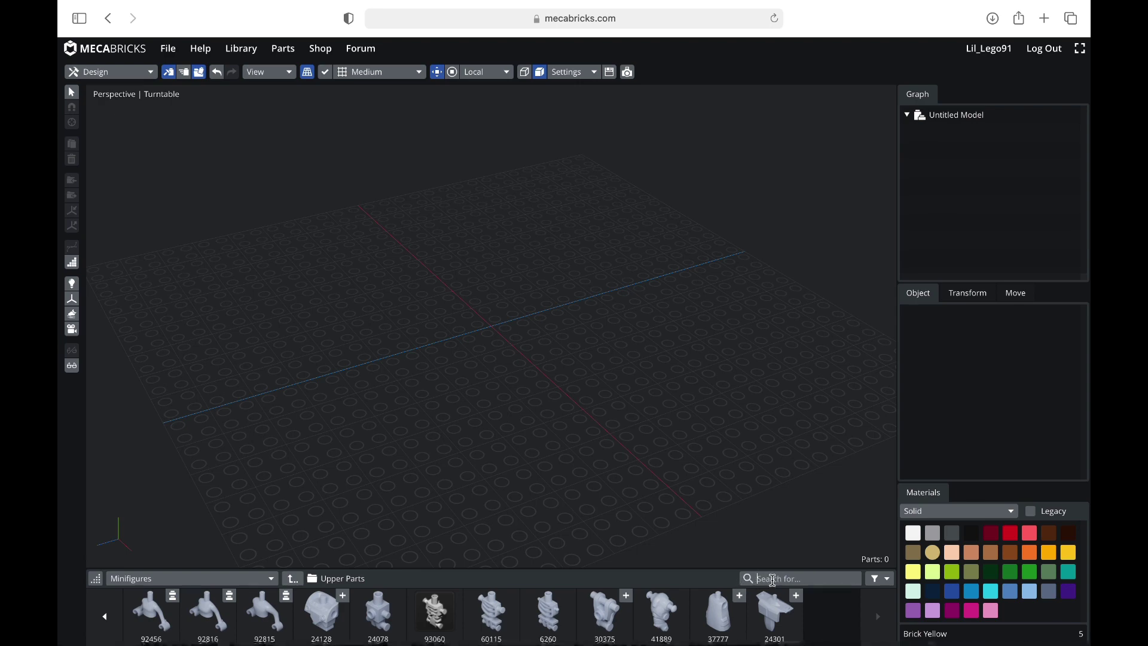
text(jedi)
key(Return)
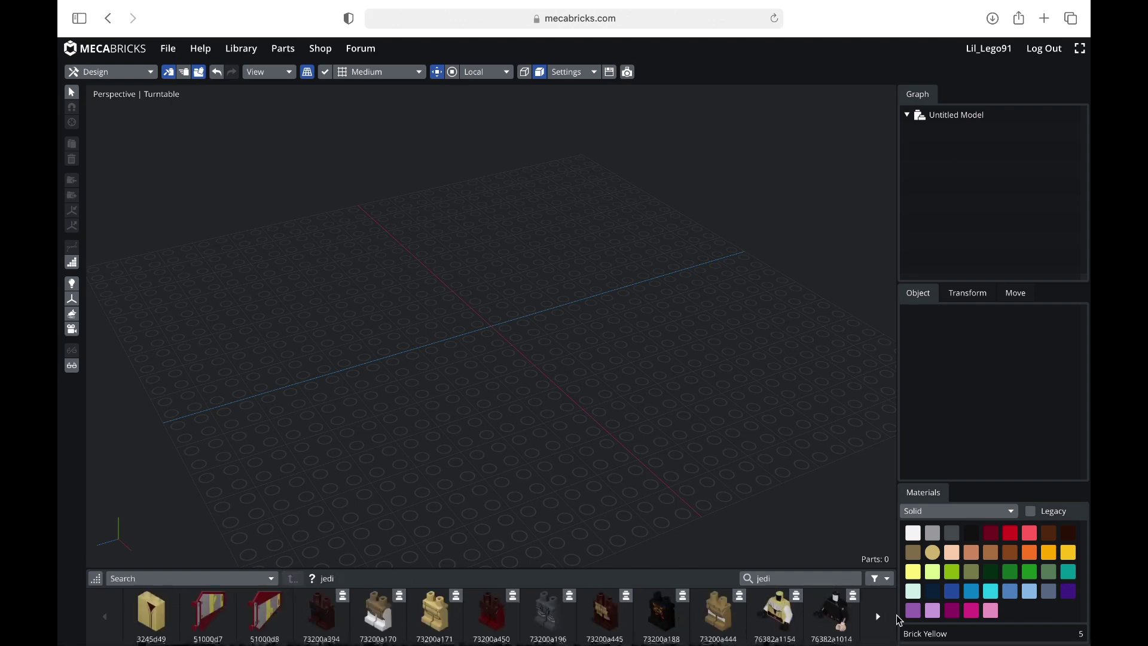
click(878, 616)
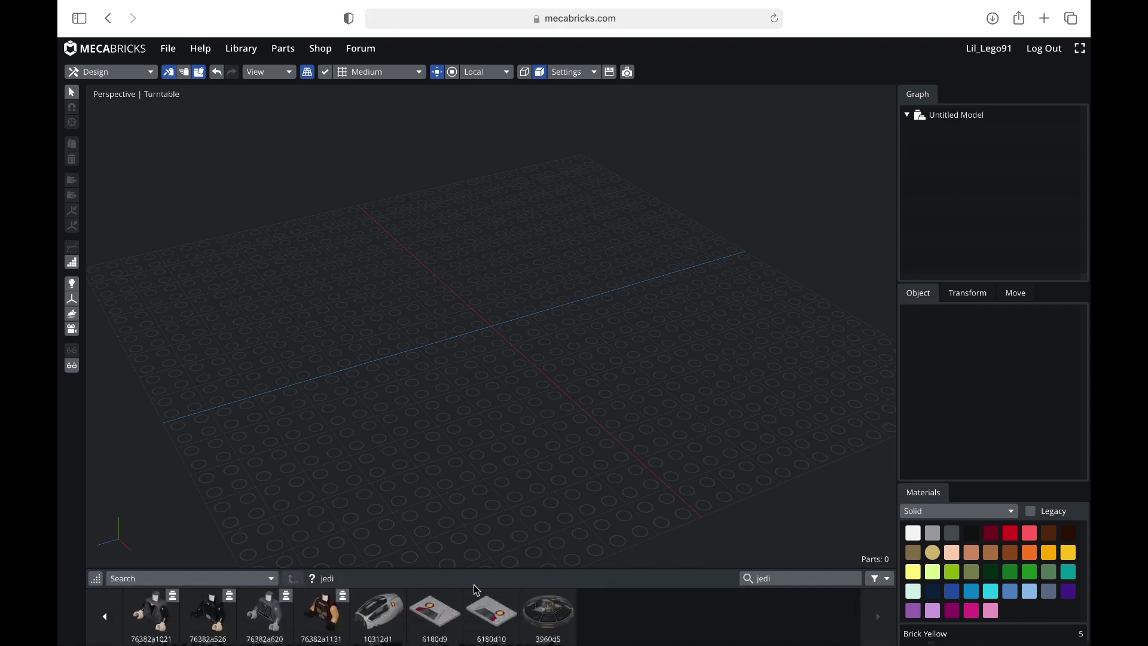
click(103, 617)
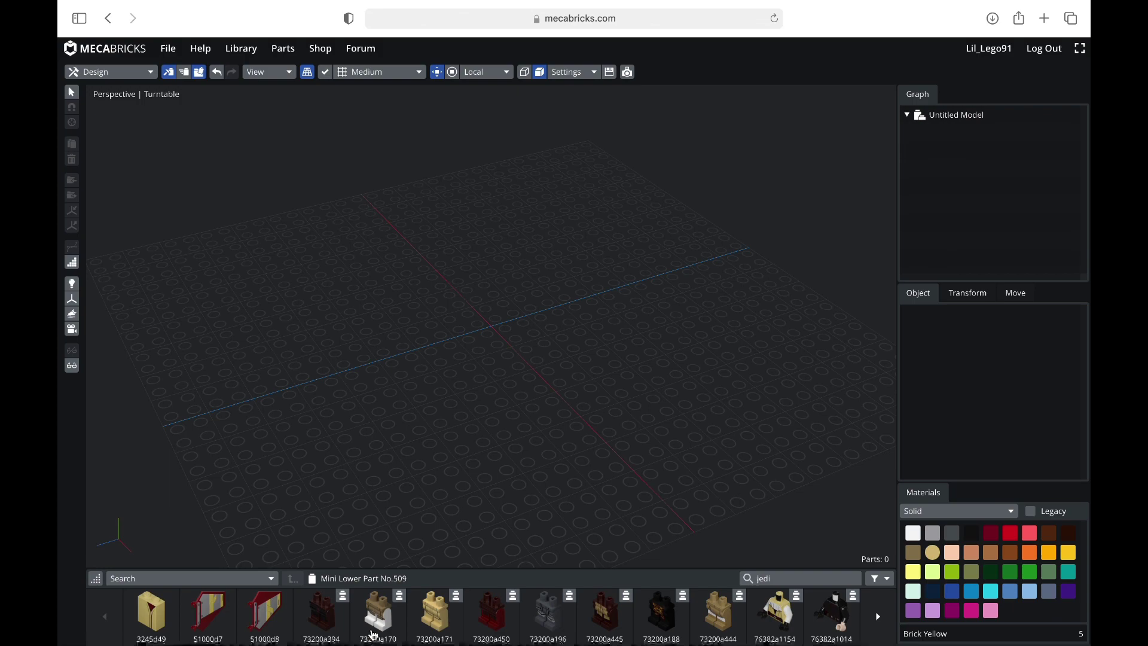
- Add the dark brown minifigure legs 73200a394 to the scene and inspect them up close, keeping them selected
click(320, 622)
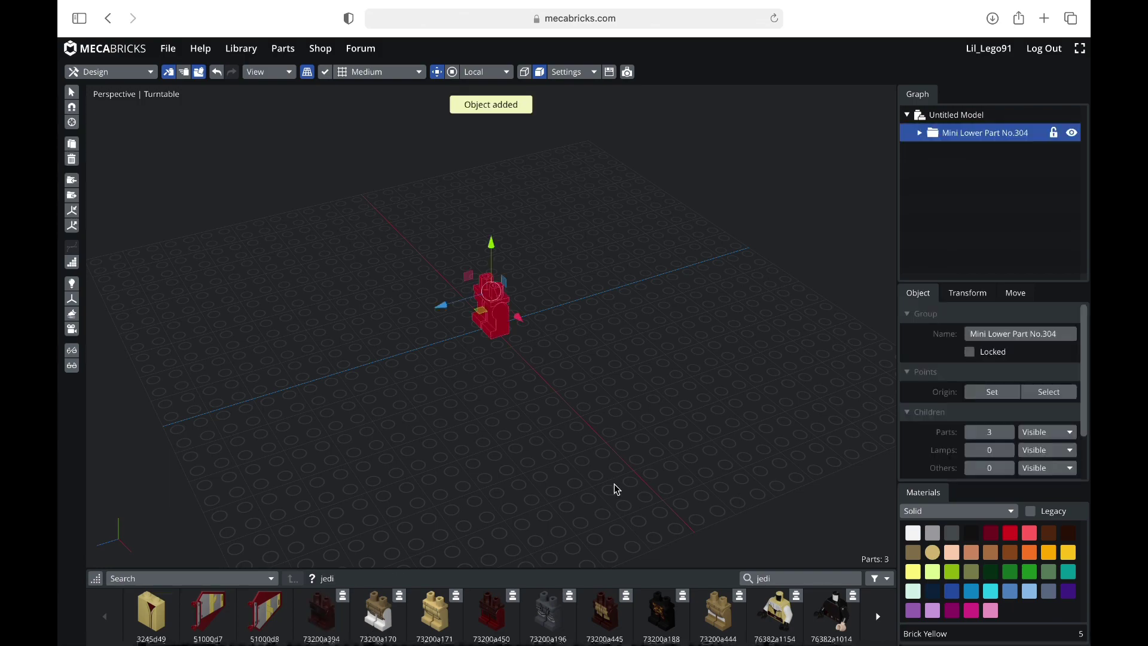
drag(615, 485, 738, 481)
scroll(659, 315, up, 5)
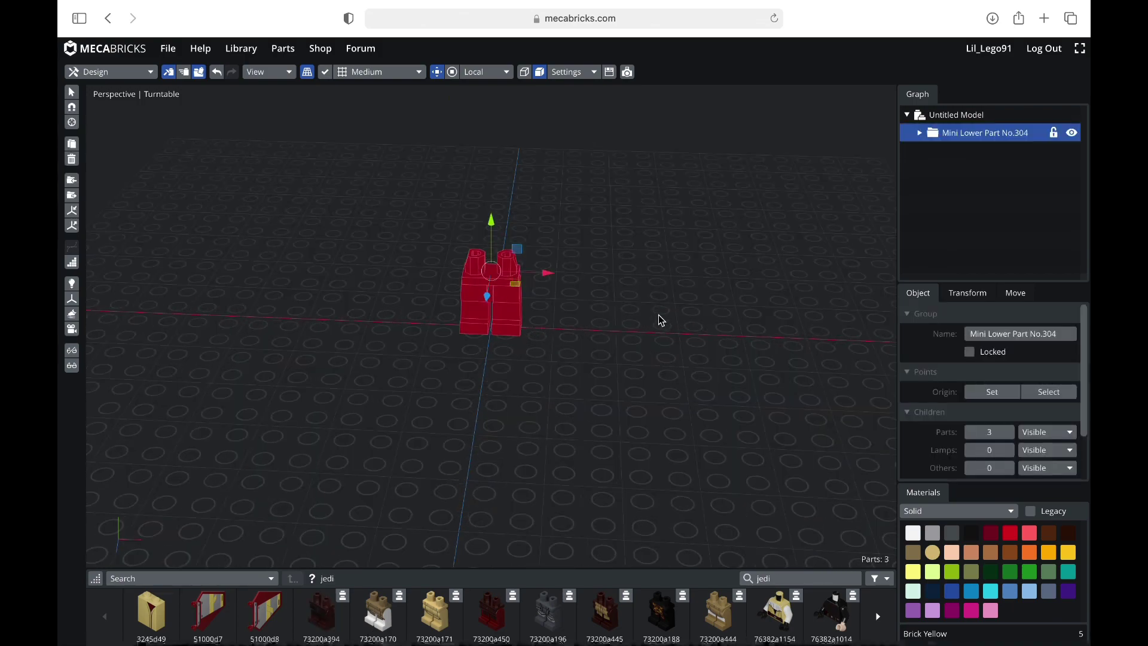
scroll(658, 315, up, 5)
click(631, 414)
drag(631, 414, 605, 419)
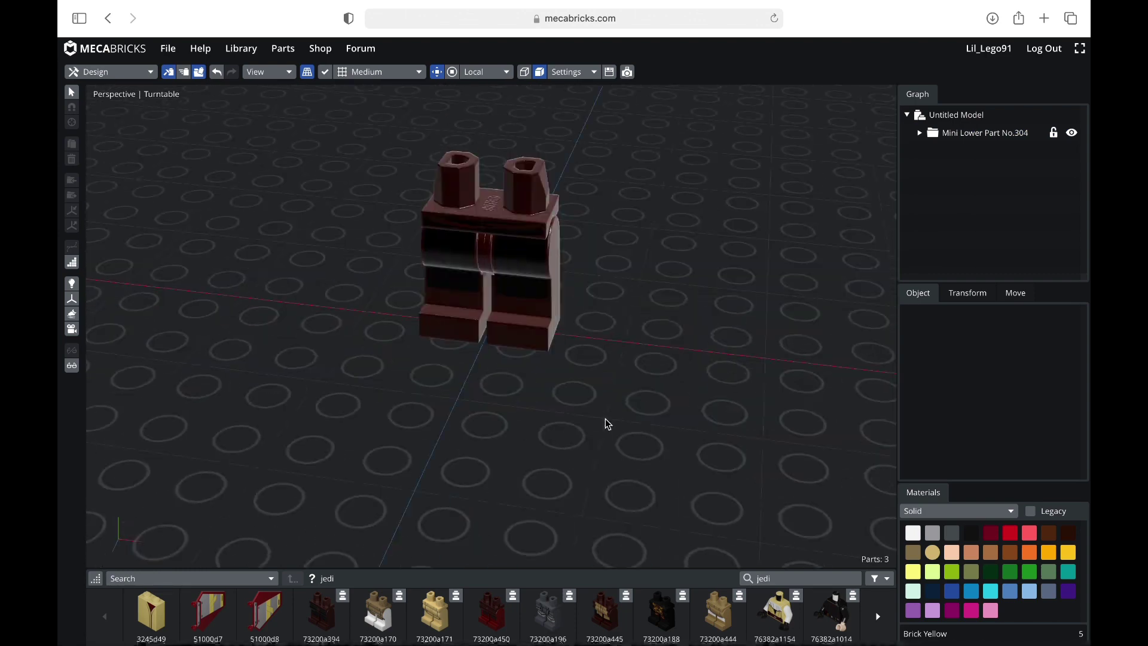
click(216, 72)
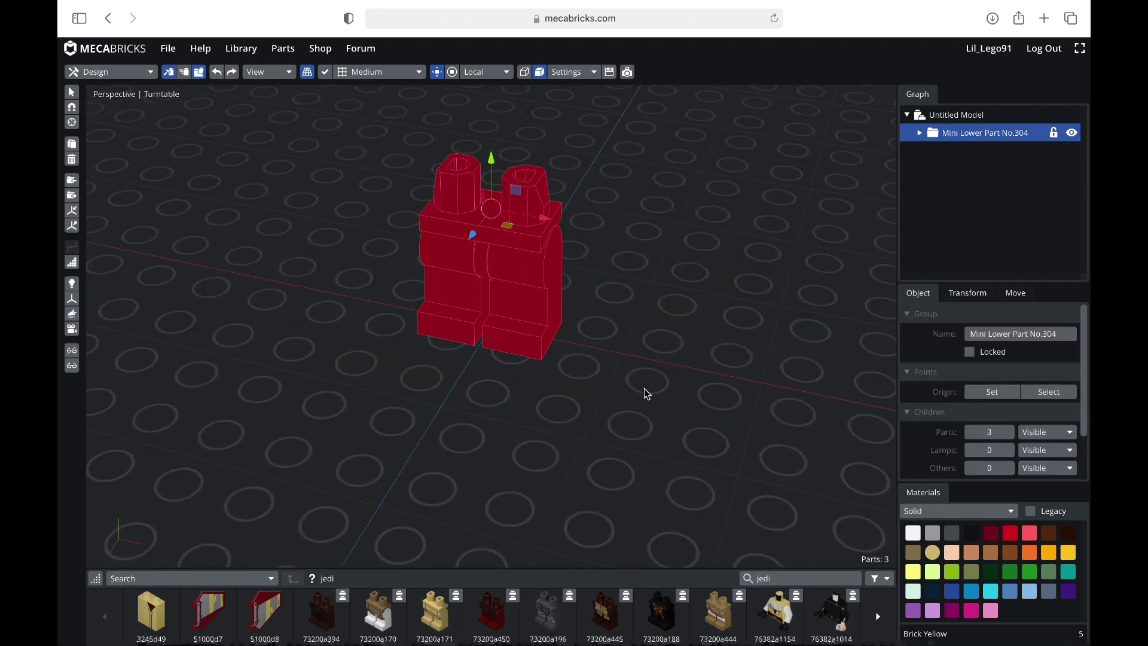
- Add the black Jedi torso 76382a1014 on top of the legs, deselect it, and view the joined body
mouse_move(566, 424)
mouse_down()
mouse_move(575, 422)
mouse_move(570, 431)
mouse_up()
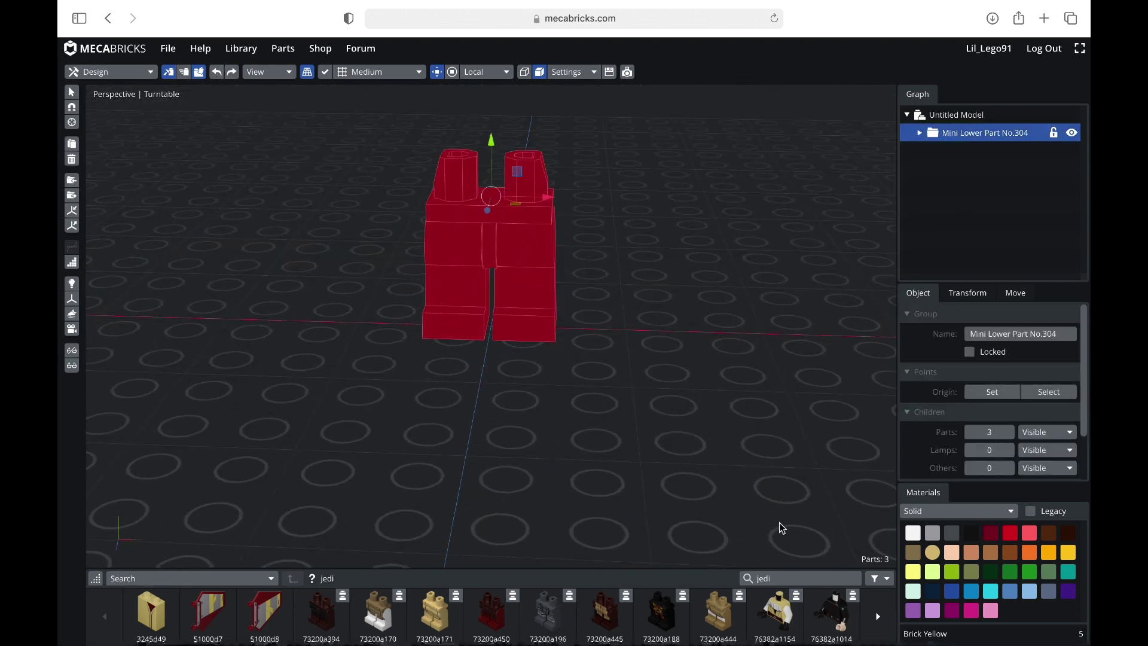
click(835, 613)
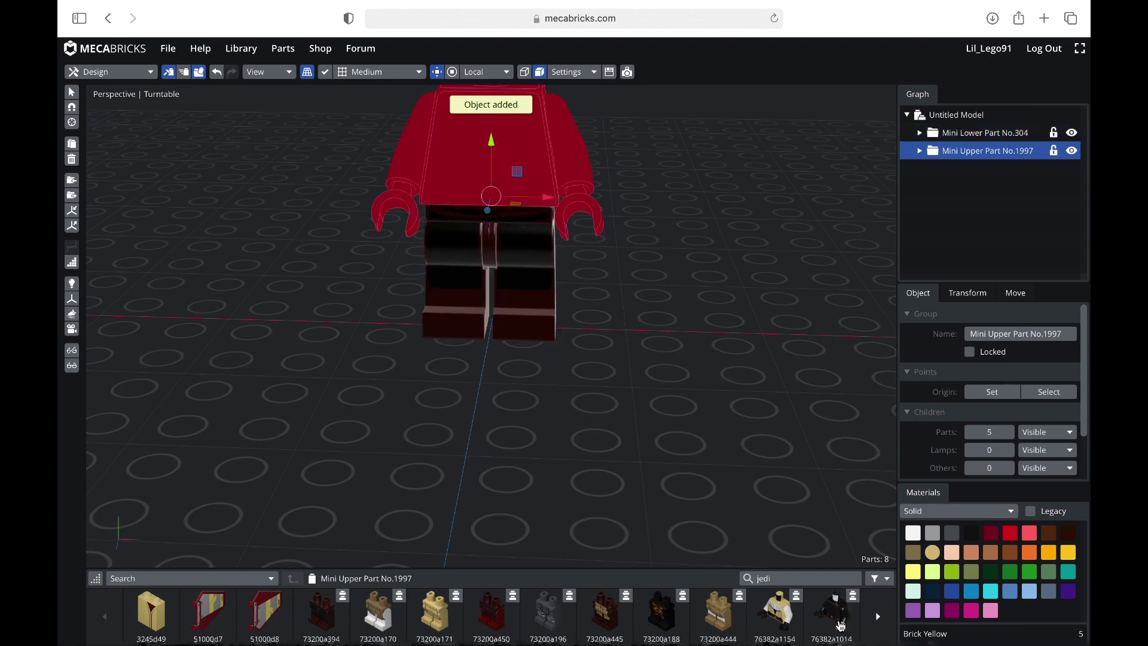
click(582, 500)
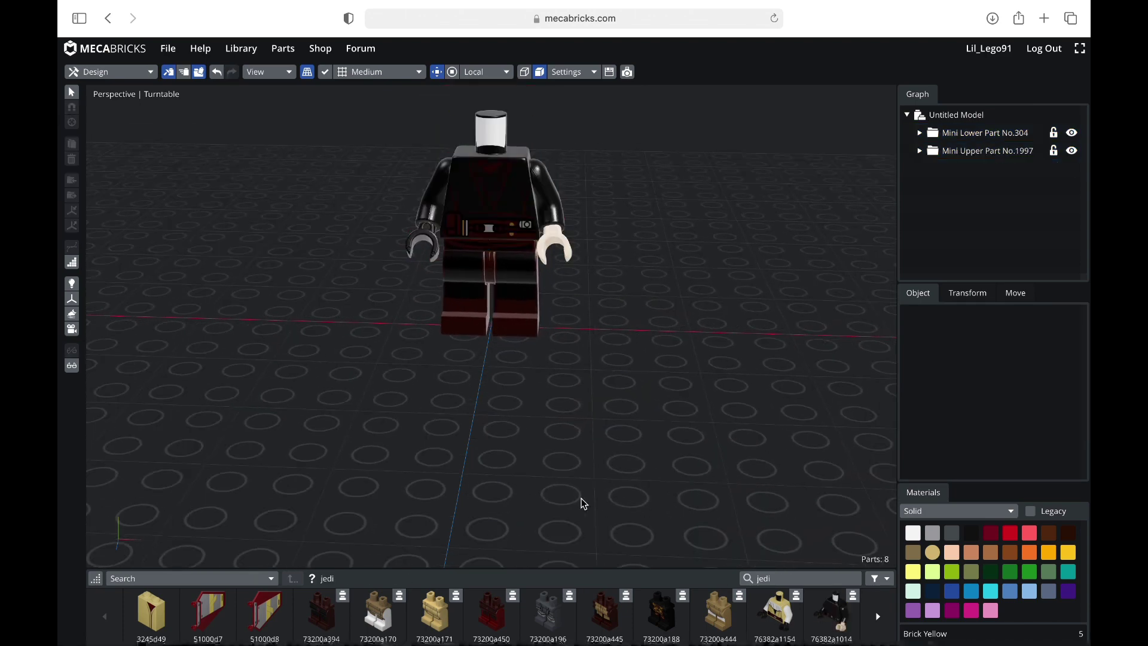
right_drag(582, 499, 608, 500)
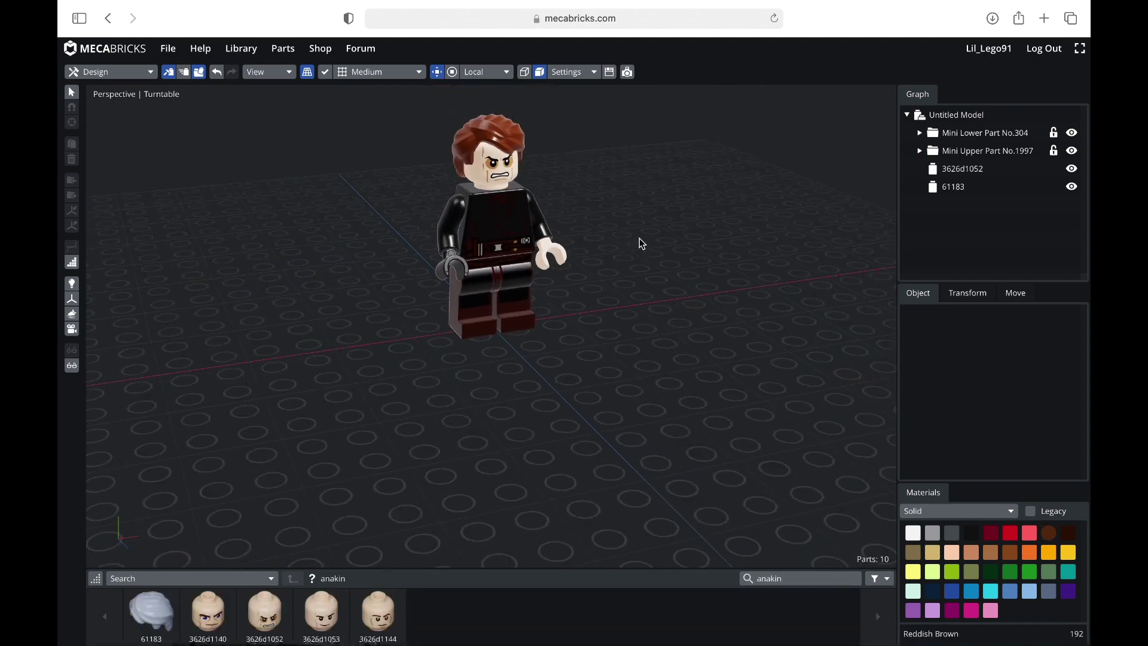
scroll(641, 243, down, 3)
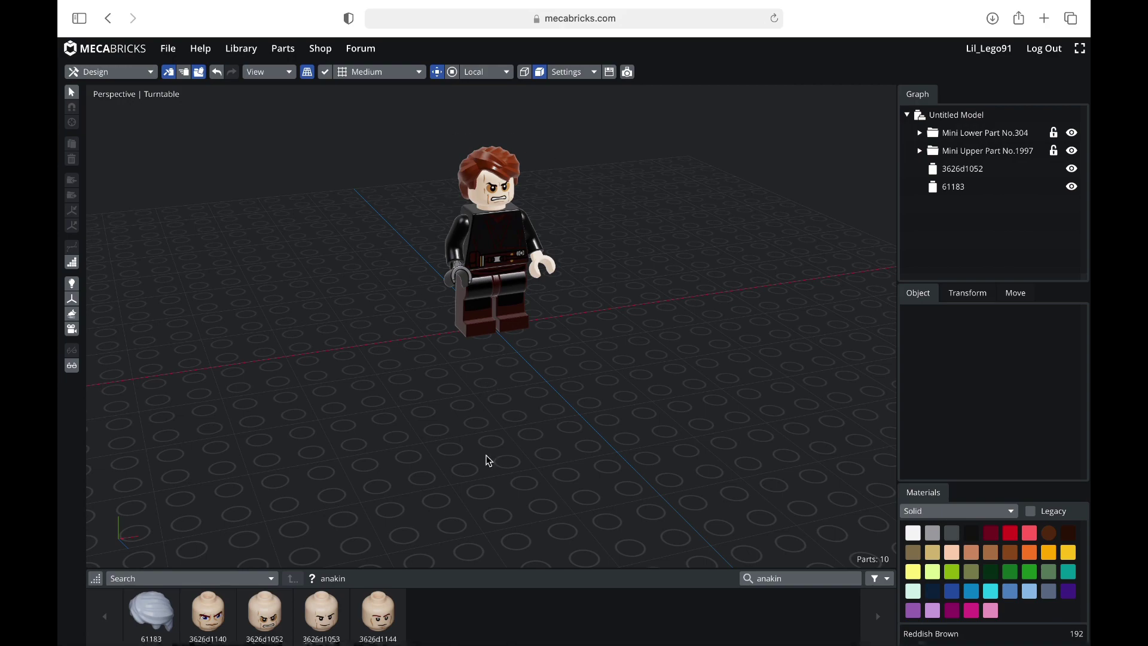
- Inspect the assembled minifigure with its head and hair from the front and the sides
drag(657, 379, 604, 385)
right_drag(606, 390, 669, 390)
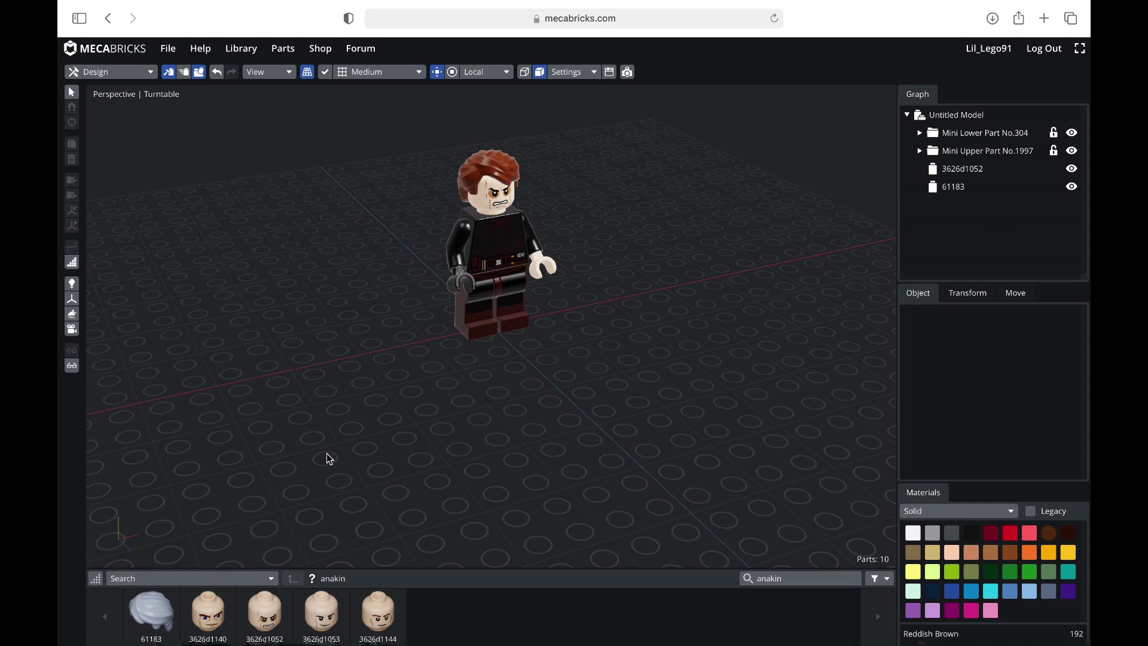
drag(327, 454, 282, 441)
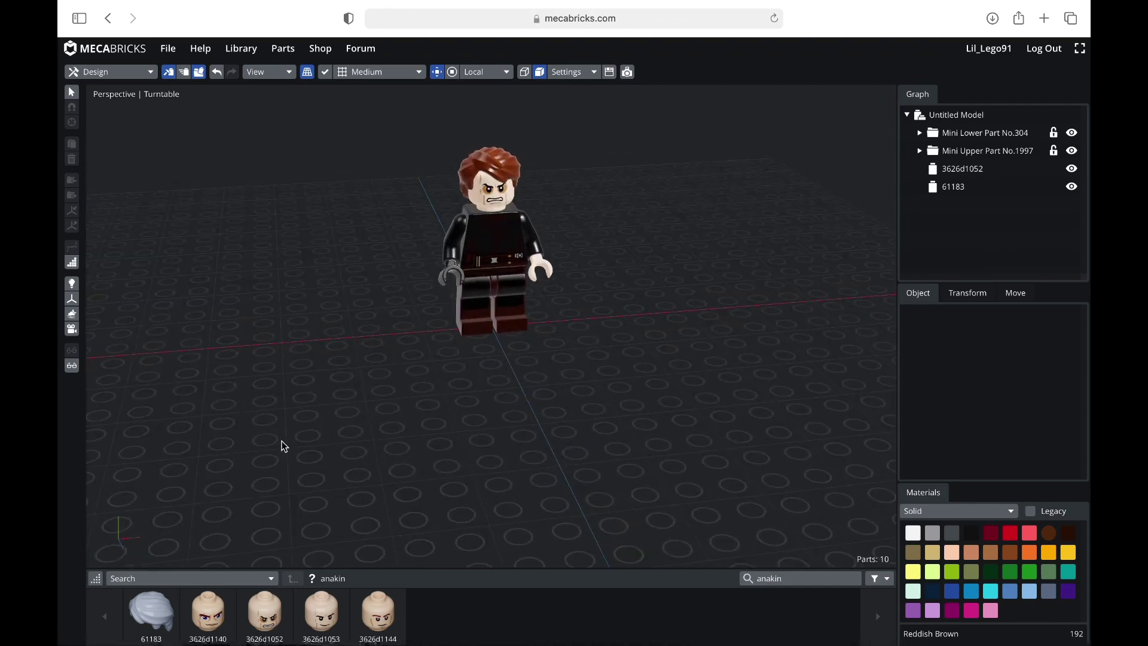
right_drag(284, 446, 438, 429)
right_drag(371, 449, 457, 454)
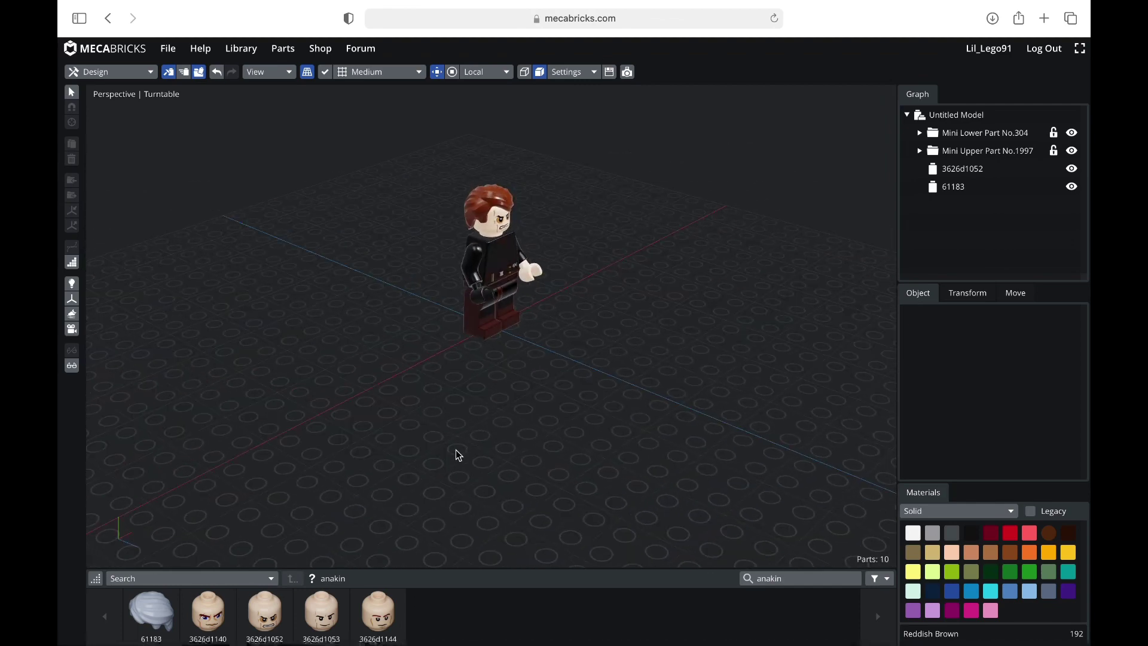
right_drag(525, 394, 443, 417)
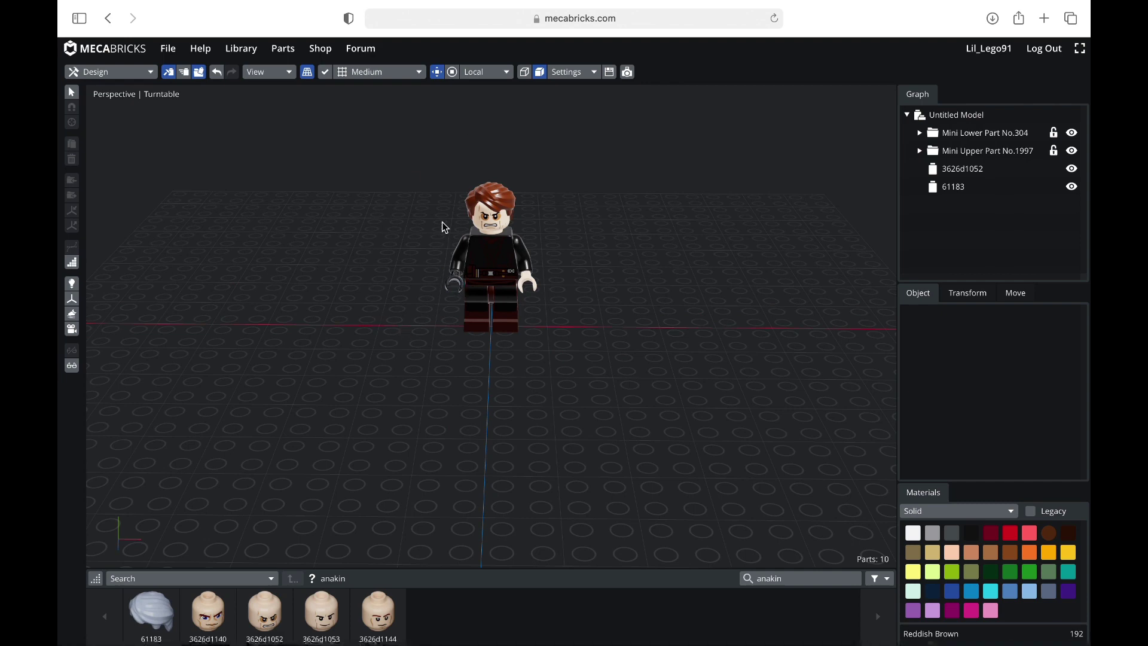
right_drag(395, 387, 632, 275)
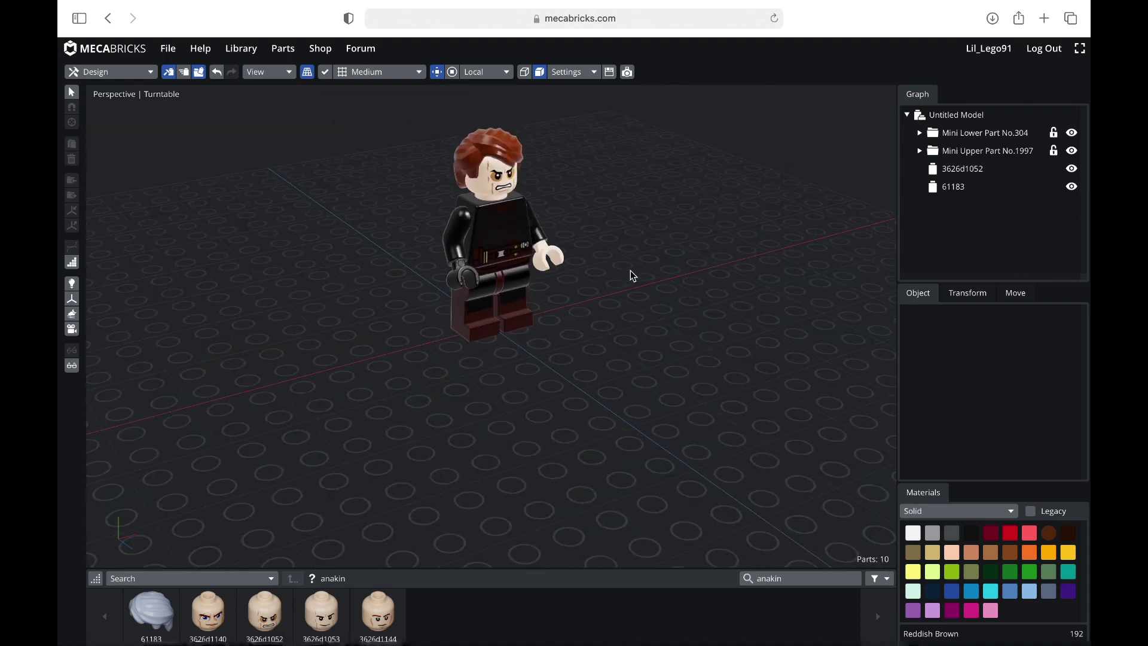
- Select the minifigure's head 3626d1052 and hair 61183 together using the Multiple selection mode
click(72, 95)
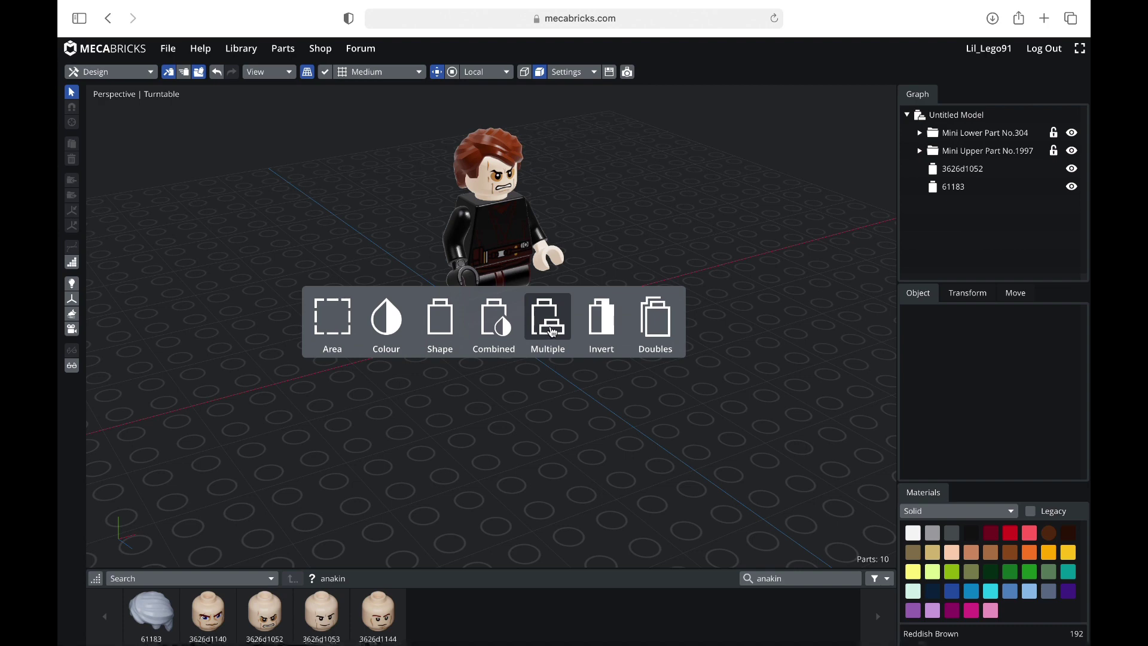
click(553, 333)
click(497, 202)
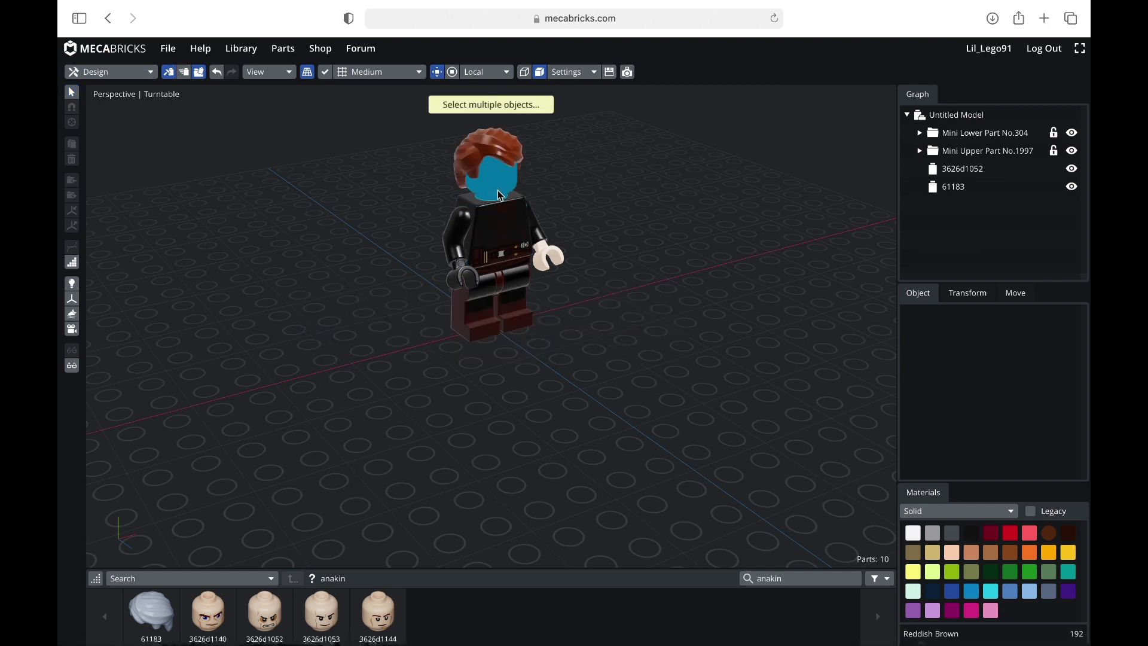
click(499, 201)
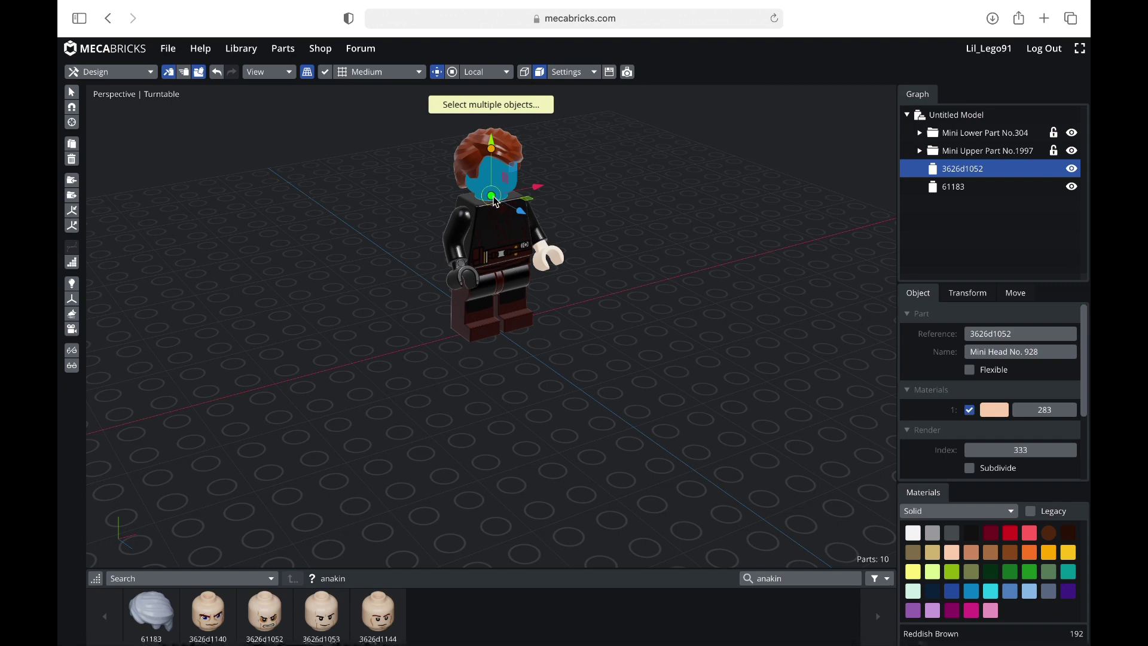
click(492, 157)
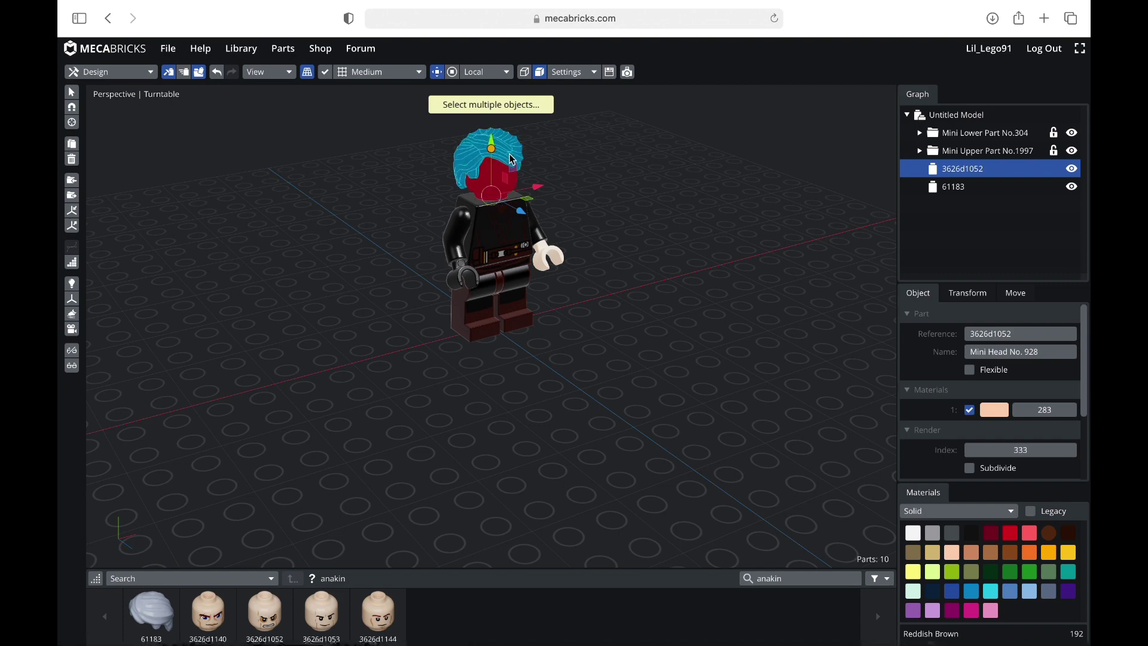
- Rotate the selected head and hair by -30 about the Y axis with a numeric Rotation move
click(1018, 295)
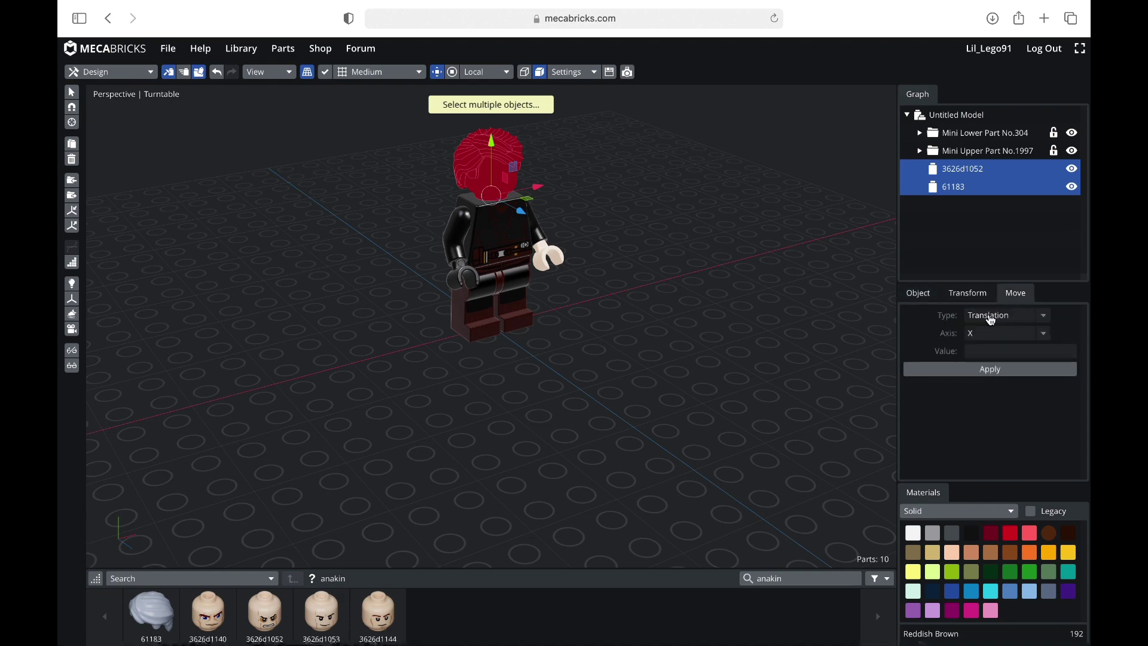
click(1010, 318)
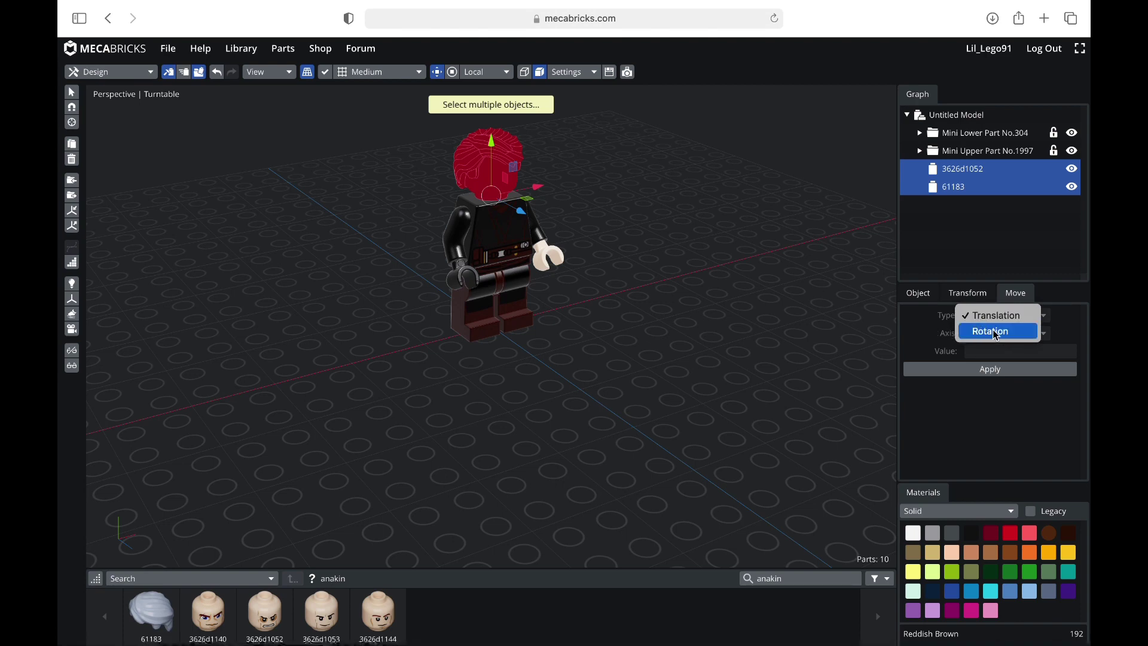
click(1000, 331)
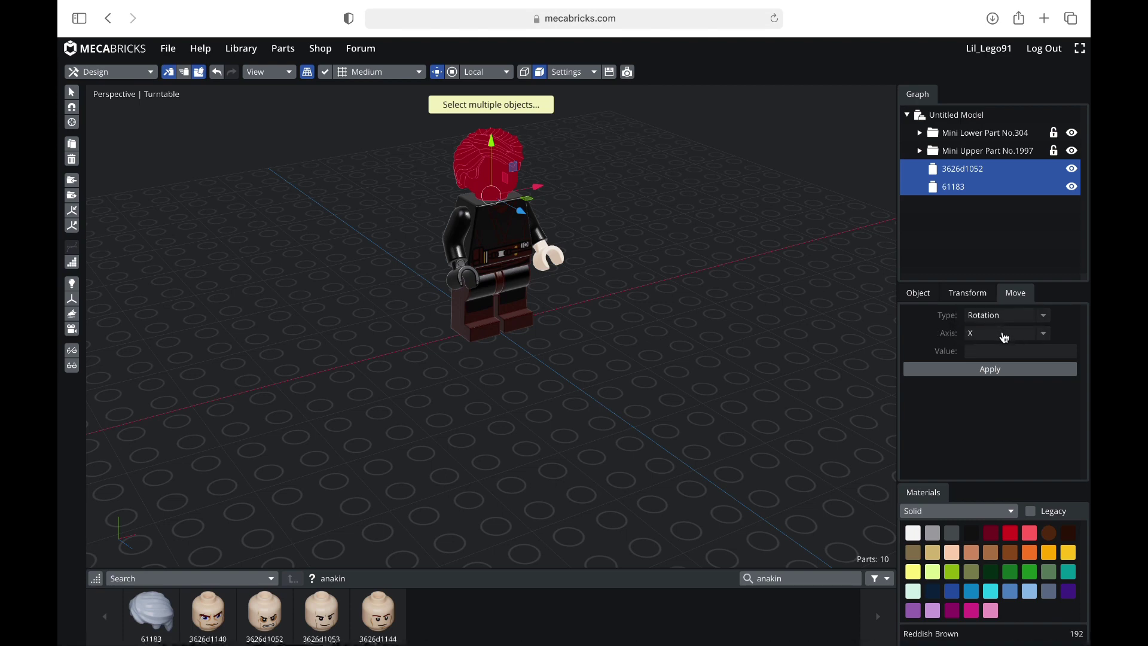
click(979, 336)
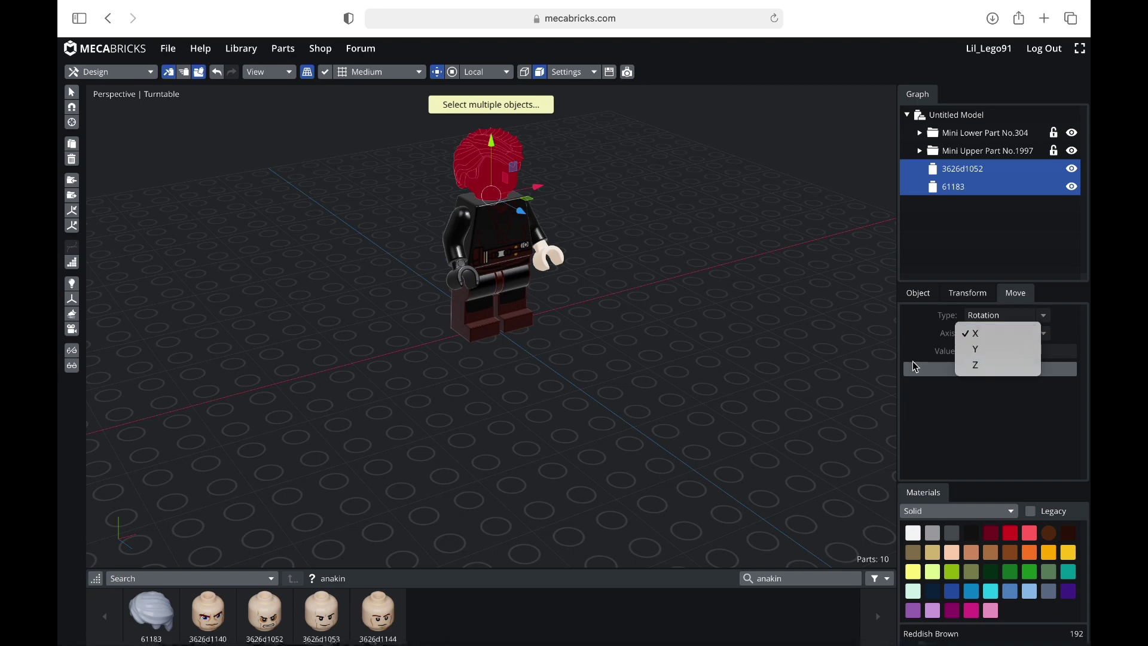
click(790, 353)
drag(739, 356, 630, 340)
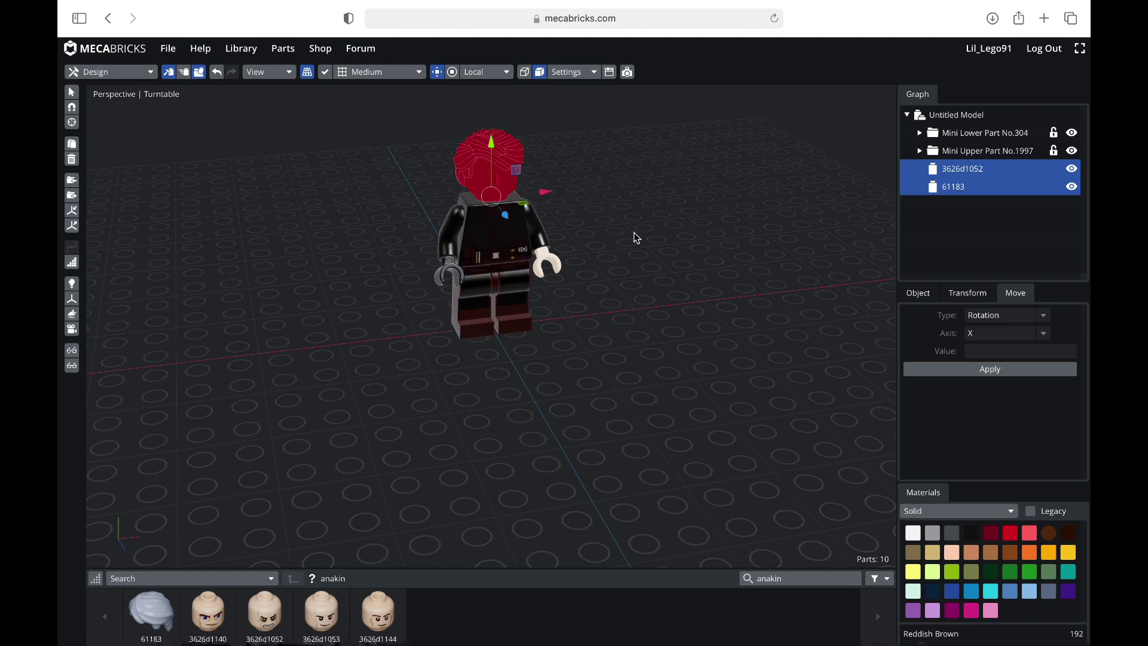
drag(438, 416, 864, 344)
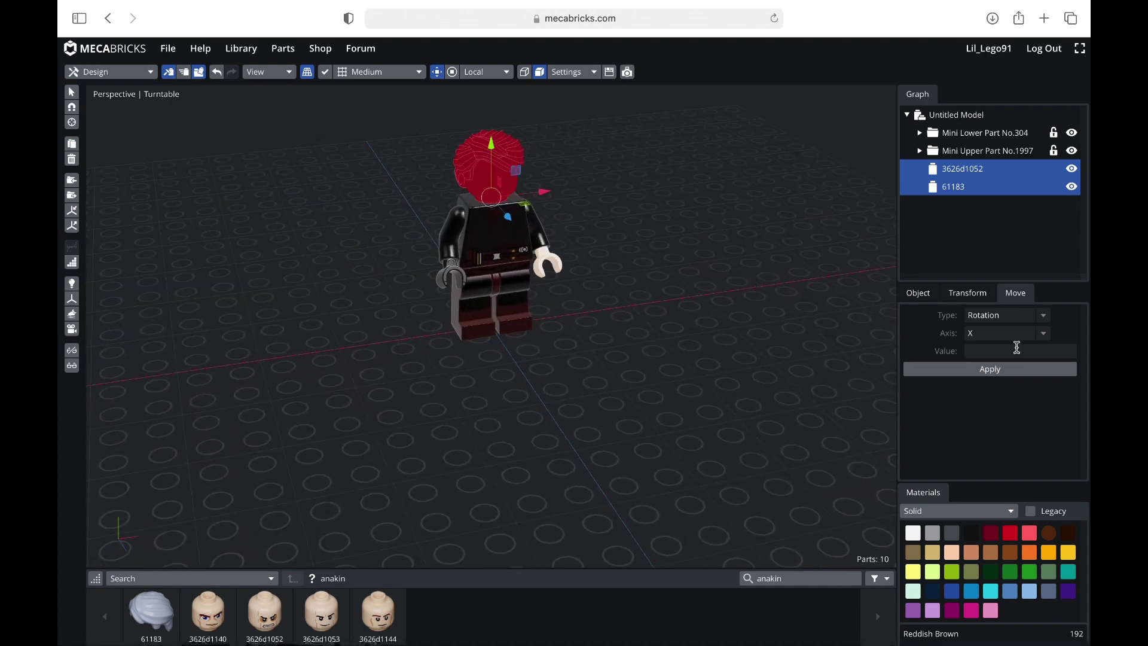
click(996, 339)
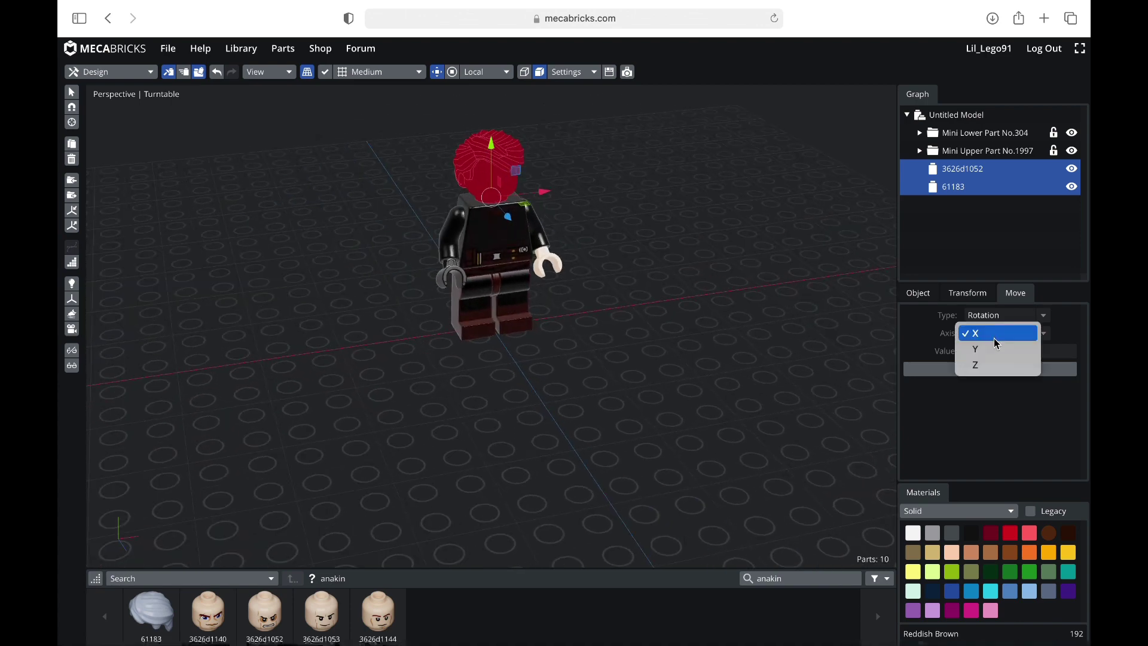
click(993, 347)
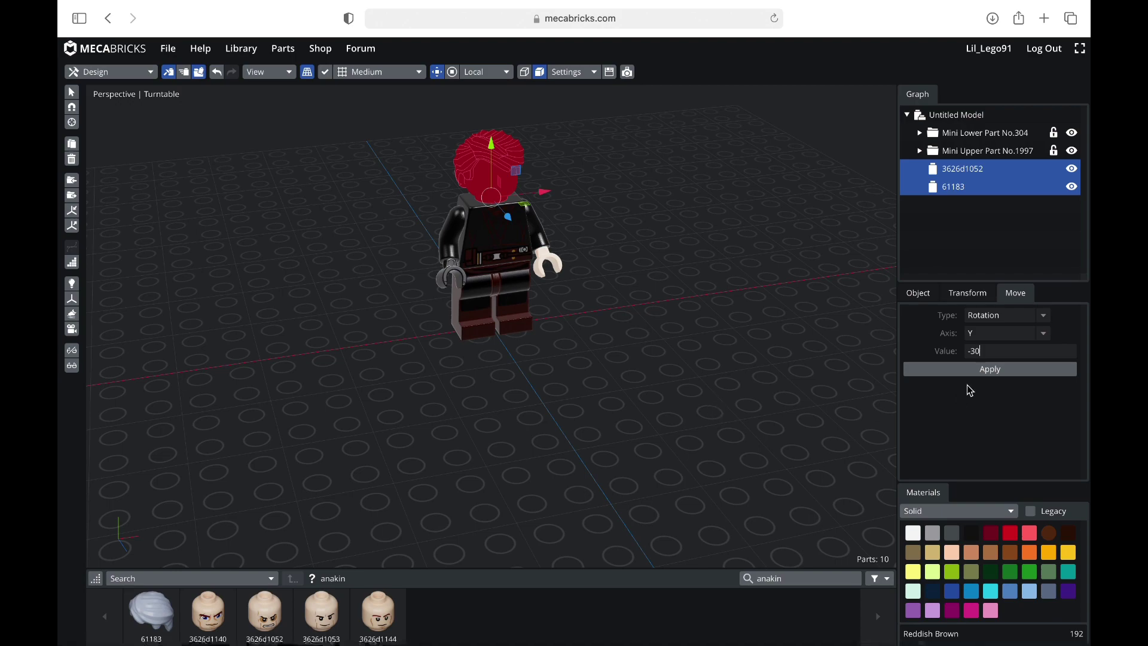
click(986, 370)
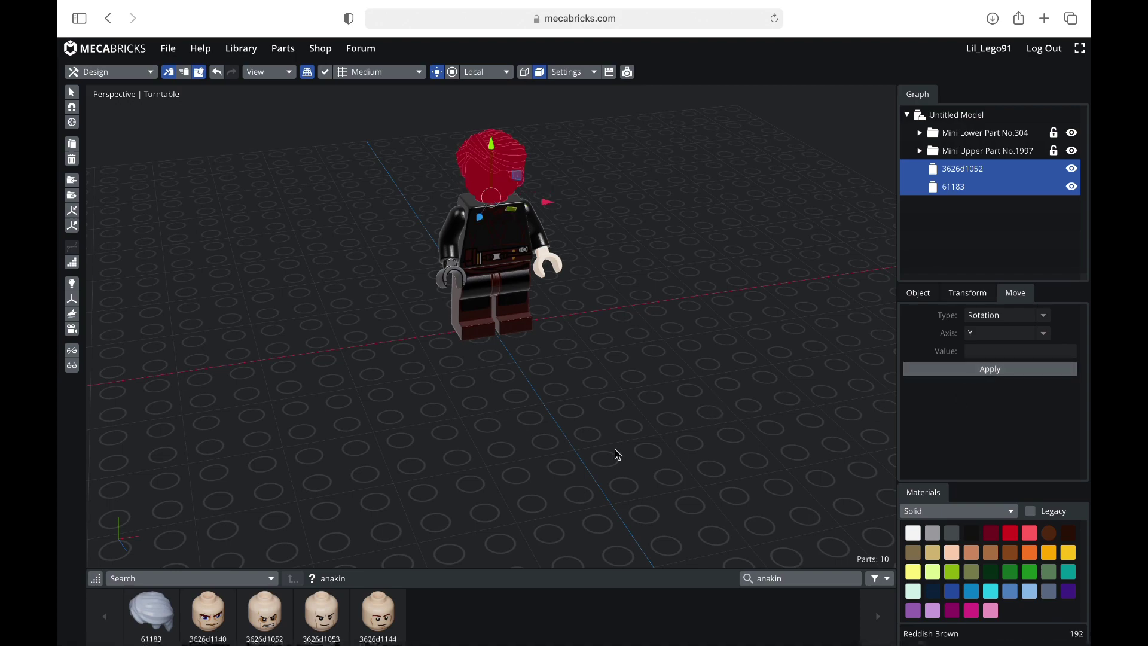
- Deselect the head and hair and examine the turned head from the front
right_drag(615, 450, 586, 390)
scroll(667, 448, down, 5)
scroll(667, 449, up, 10)
scroll(667, 448, down, 5)
click(664, 443)
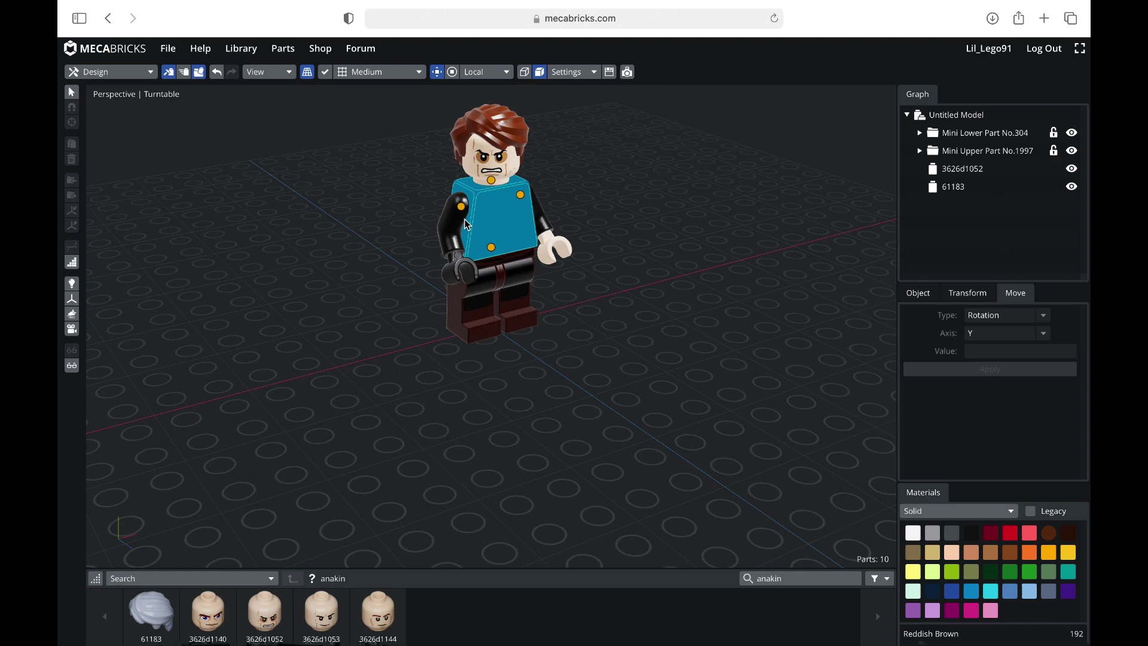
right_drag(579, 233, 644, 235)
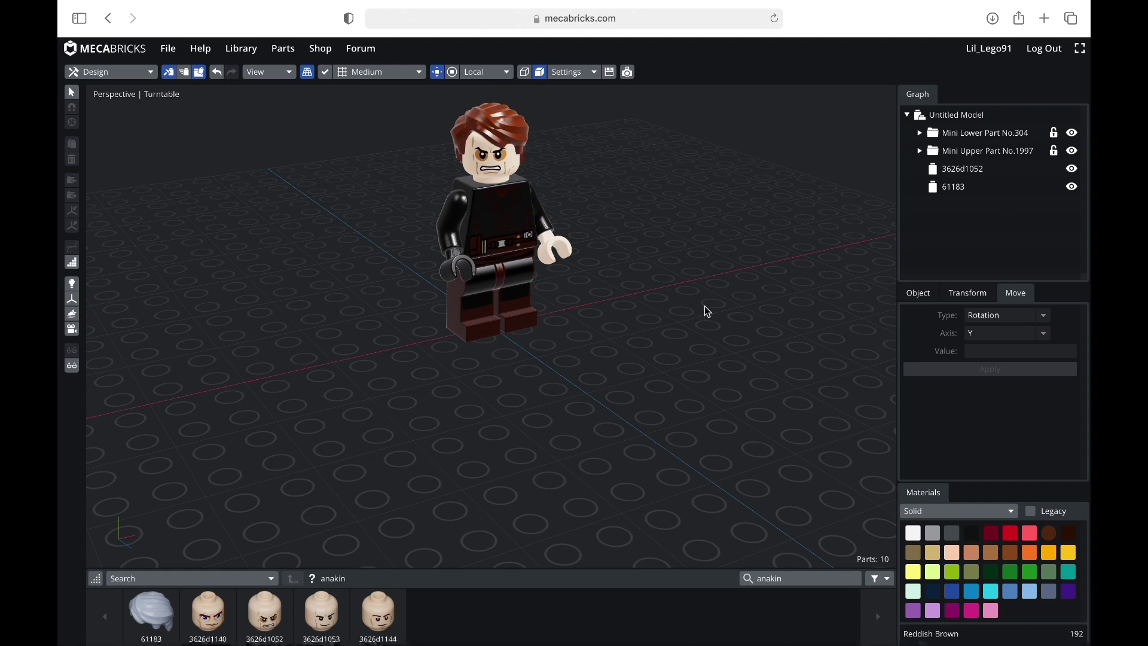
- Rotate the minifigure's left leg slightly about the Y axis, deselect it, and check its new pose up close
scroll(620, 277, up, 5)
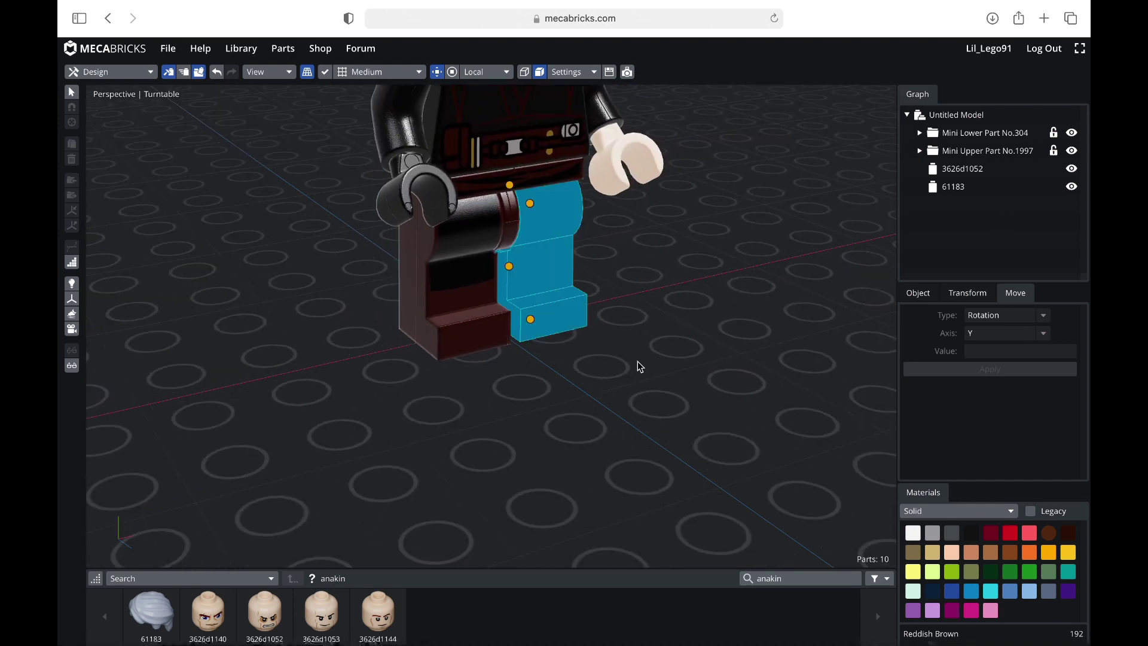
click(557, 247)
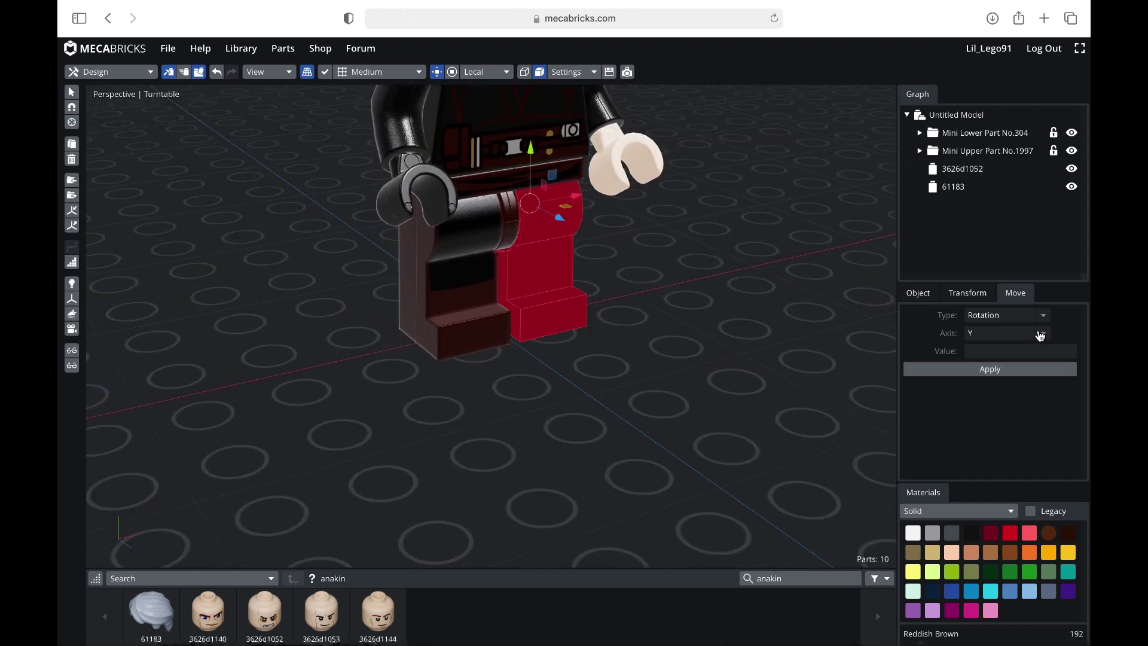
click(981, 370)
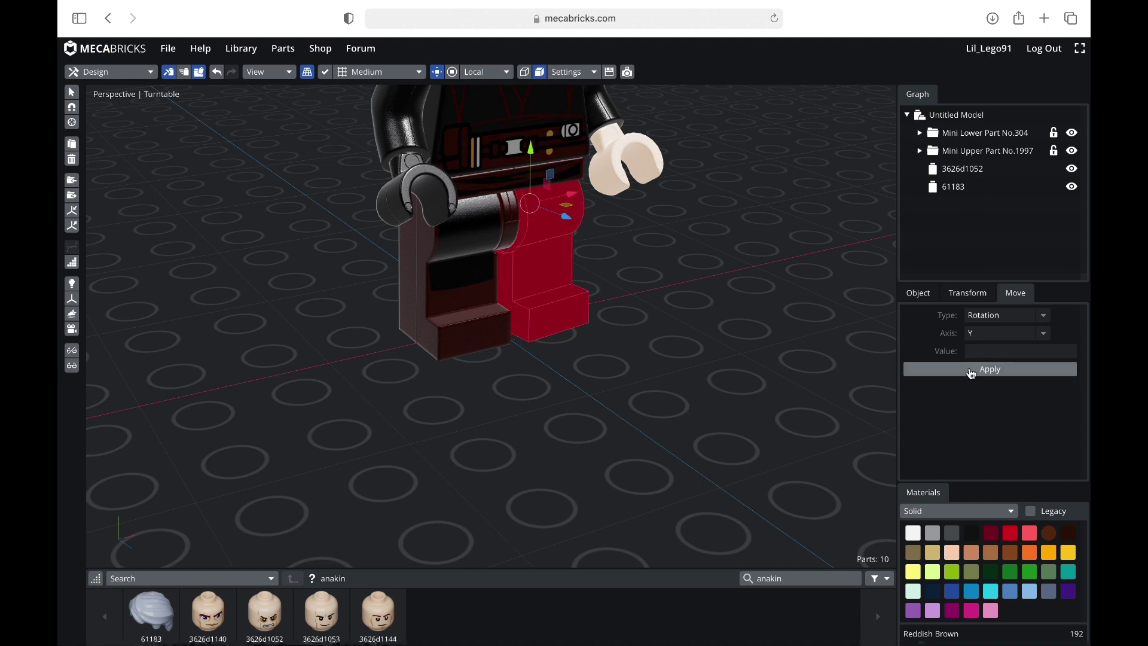
drag(651, 378, 616, 354)
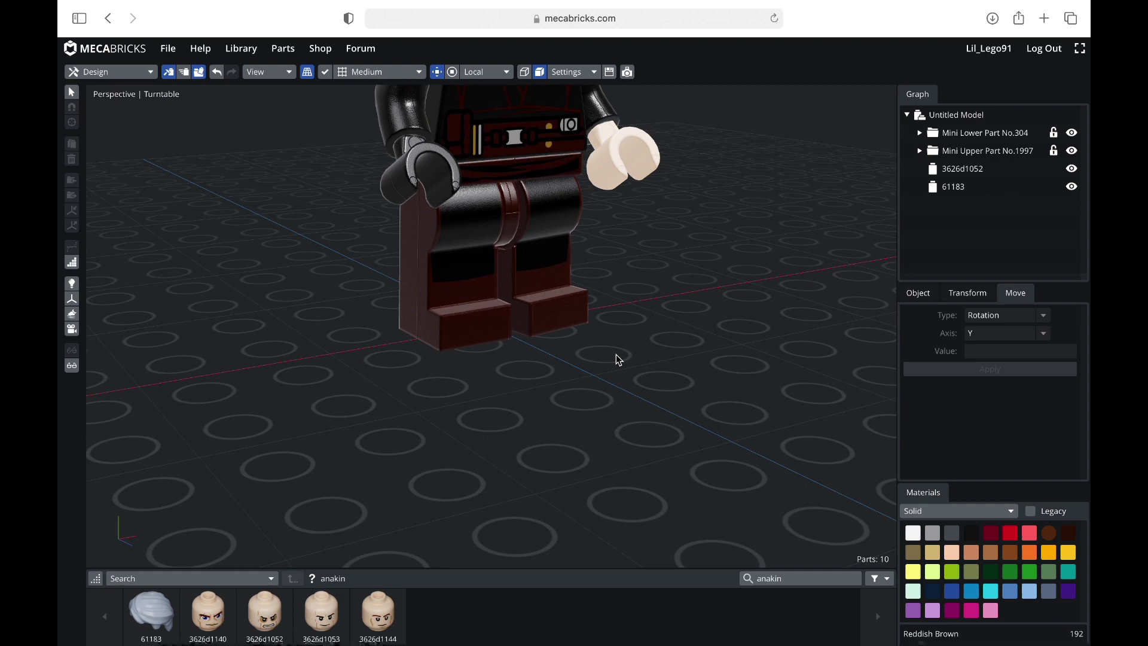
right_drag(619, 359, 582, 303)
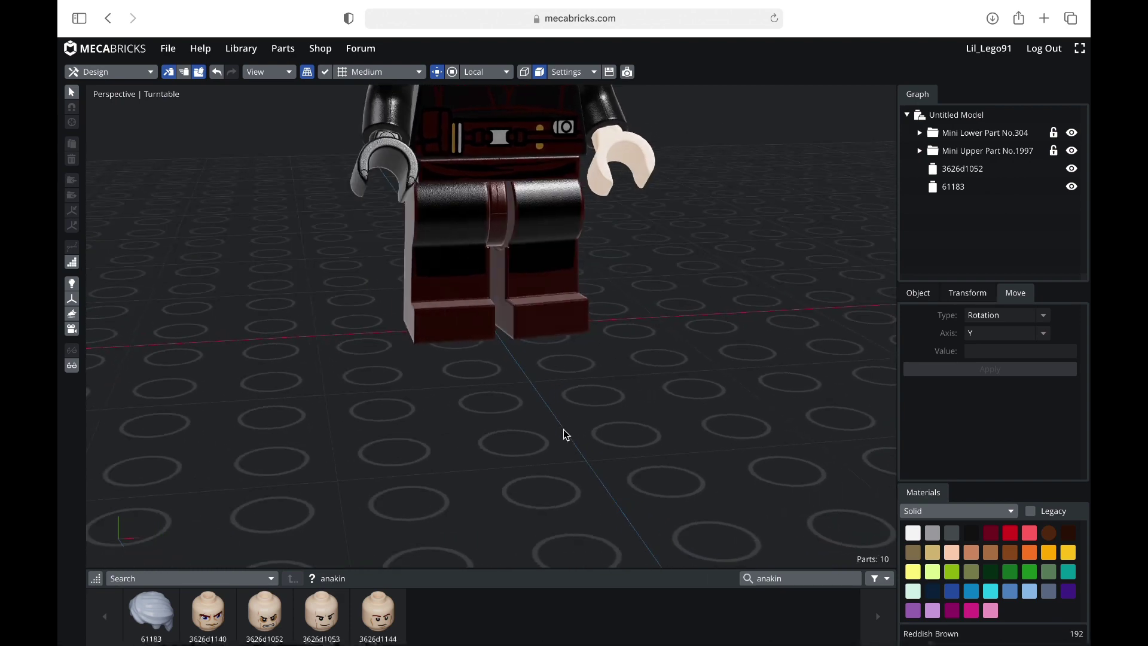
right_drag(563, 429, 579, 435)
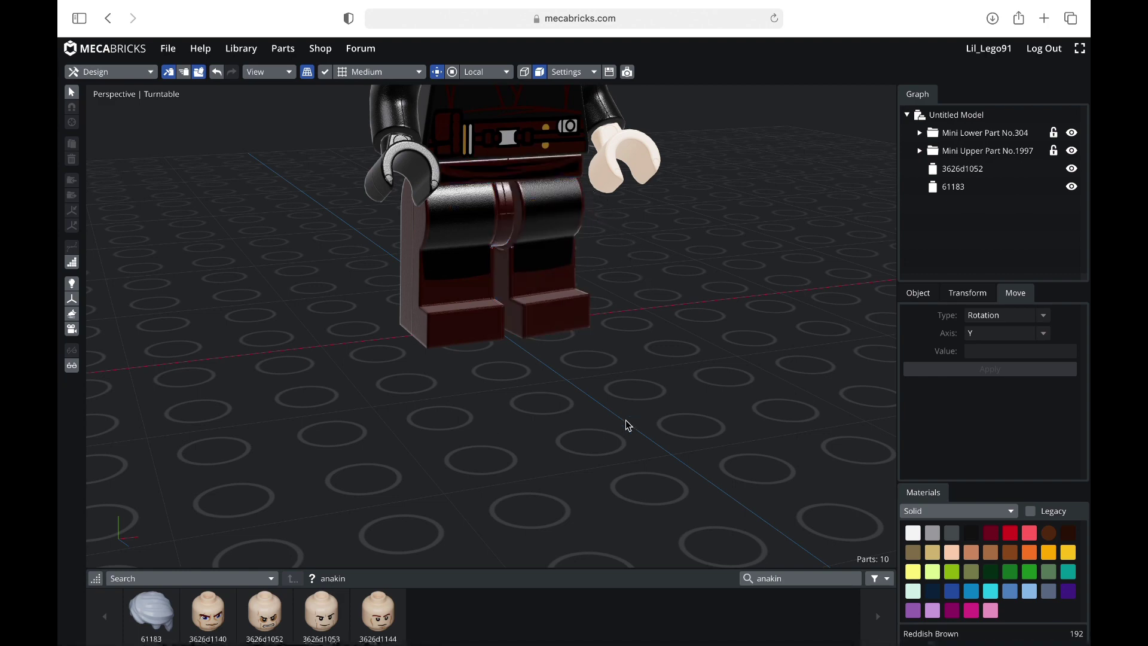
drag(625, 420, 572, 418)
- Add the lightsaber hilt 64567 from a "lightsaber" library search and move it along the X axis to beside the minifigure
scroll(572, 419, down, 10)
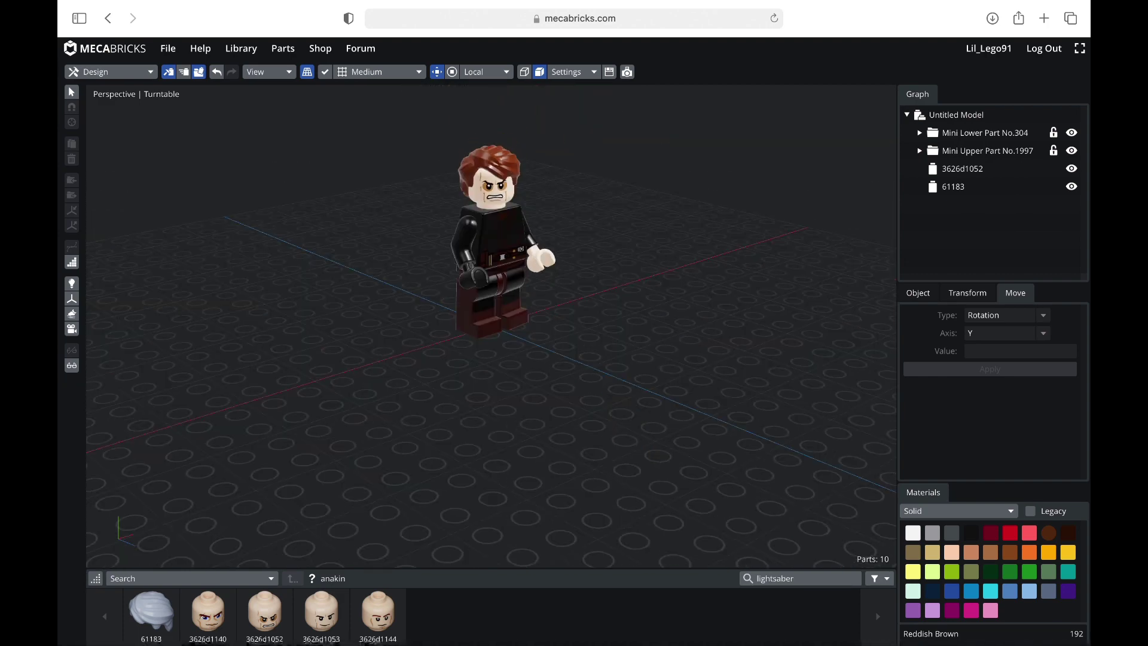
key(Return)
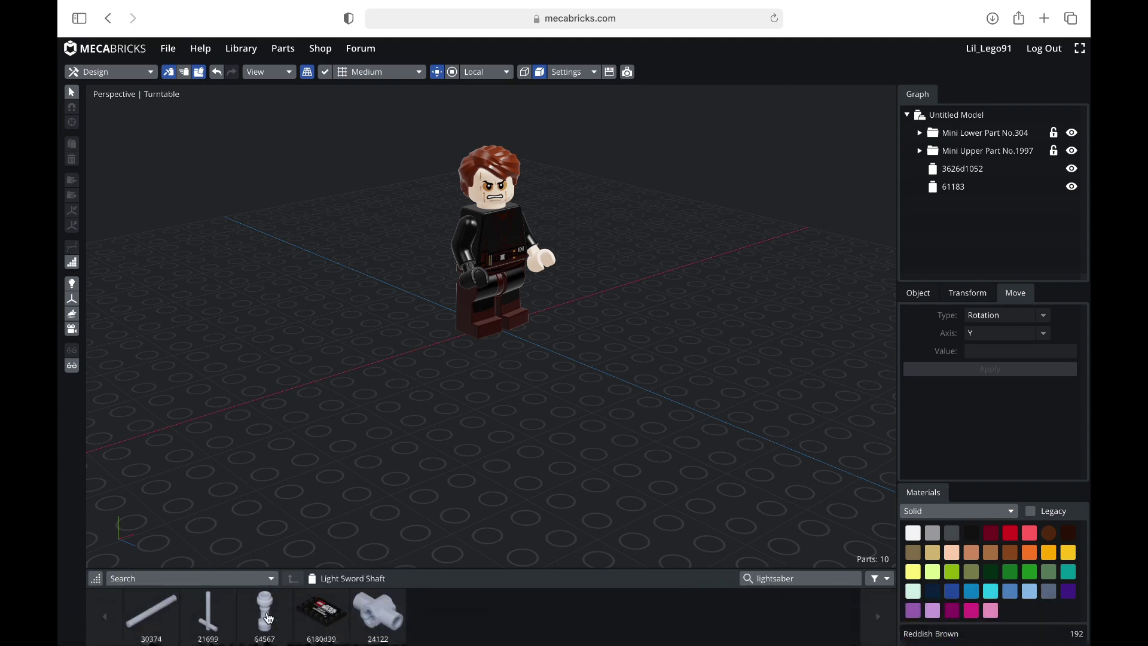
drag(592, 481, 465, 481)
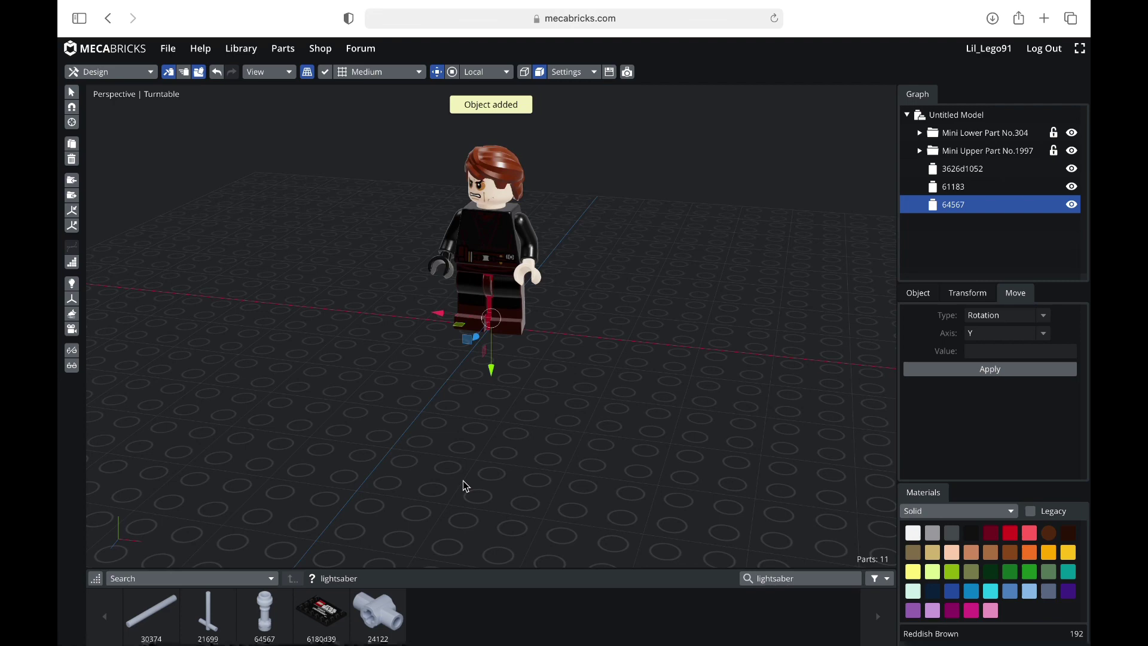
drag(444, 317, 593, 338)
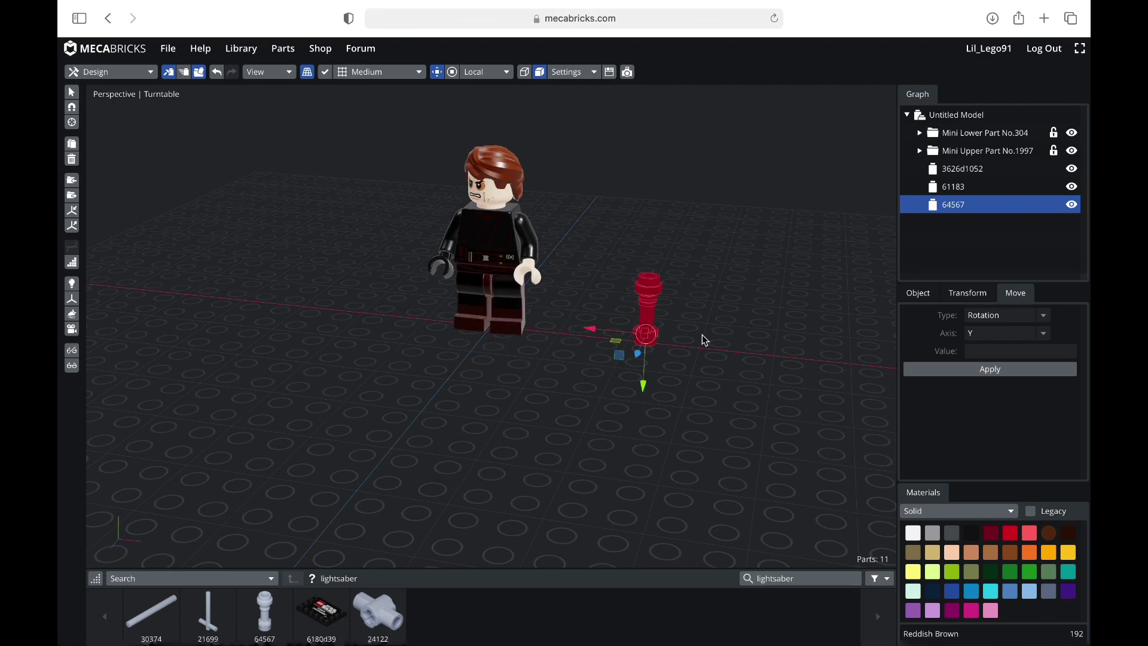
- Add bar 30374 from the lightsaber search results and move it onto the top of the hilt as its blade
right_drag(547, 414, 590, 420)
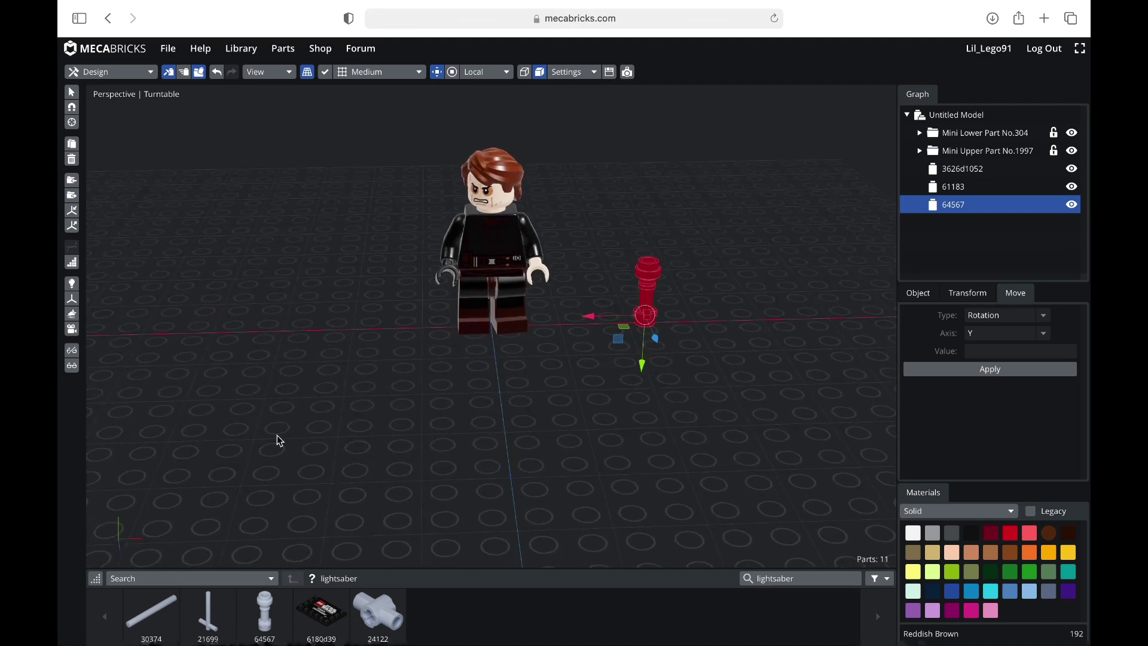
click(590, 423)
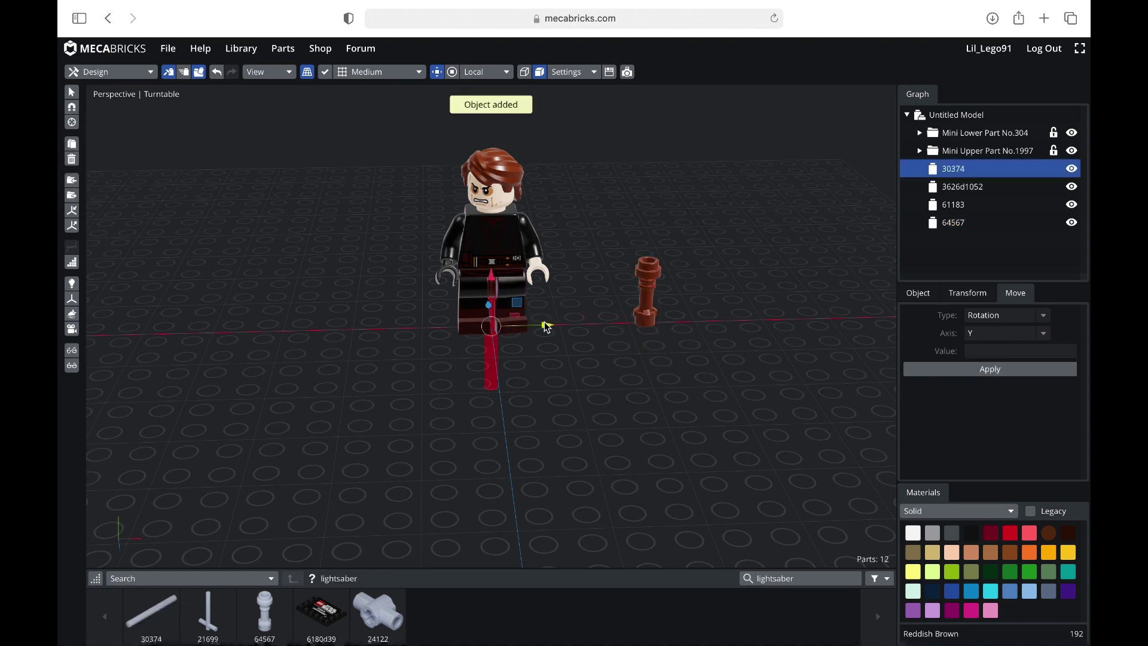
drag(546, 324, 690, 321)
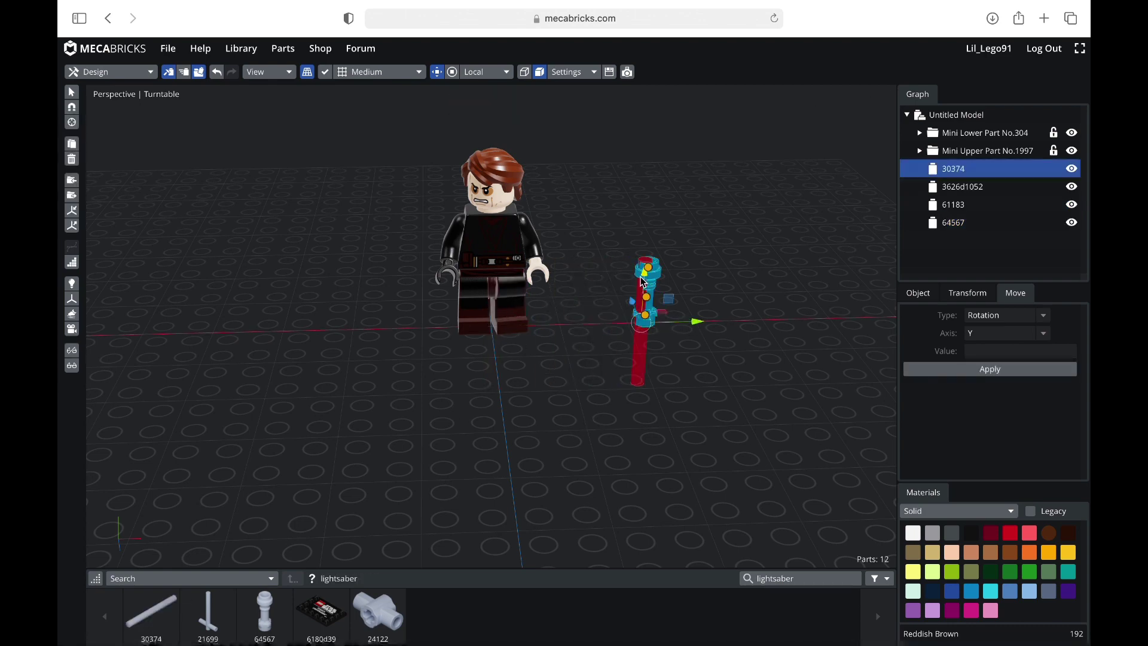
drag(644, 280, 640, 149)
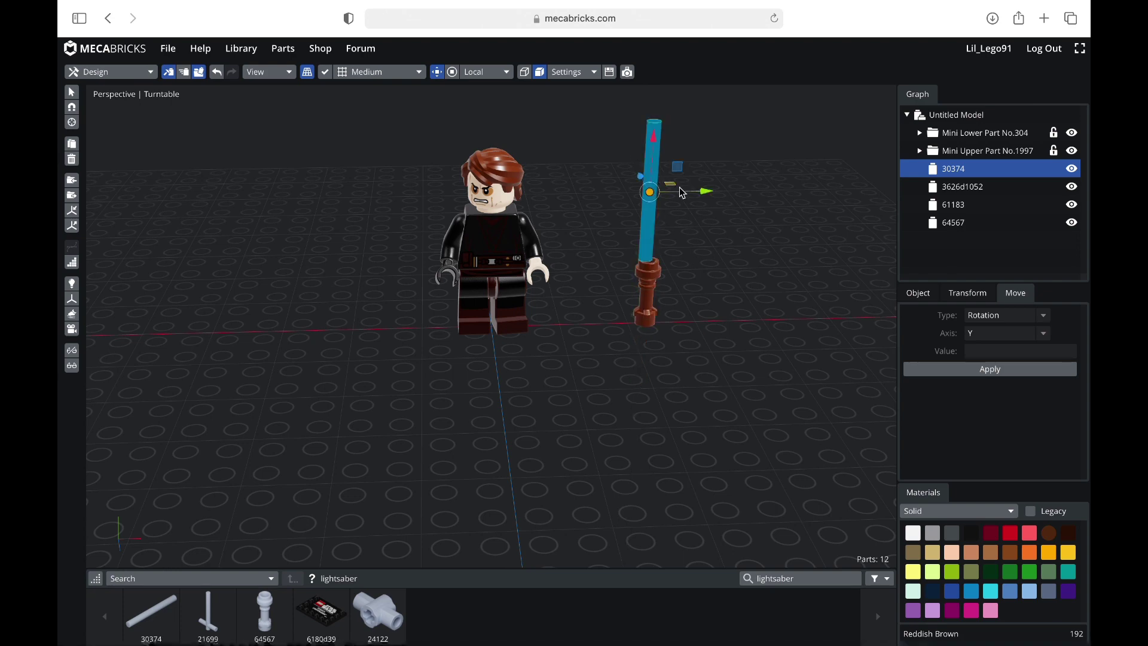
drag(691, 185, 701, 186)
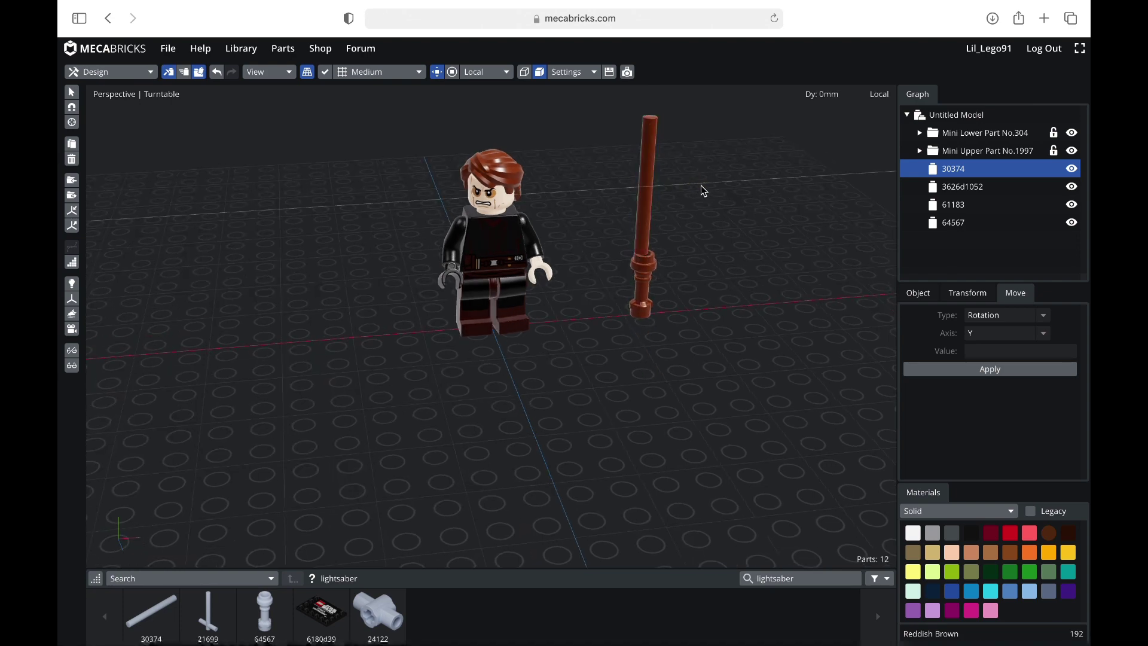
drag(700, 186, 702, 186)
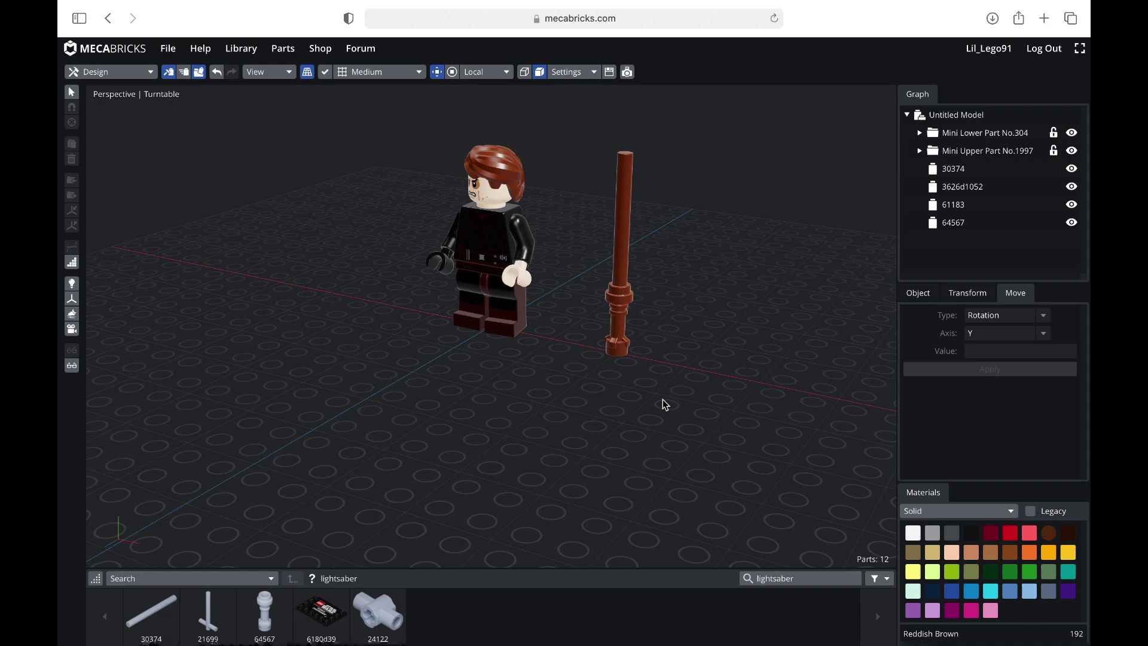
- Apply the Metal material Silver Ink to the lightsaber hilt and deselect it
drag(661, 403, 608, 461)
click(633, 329)
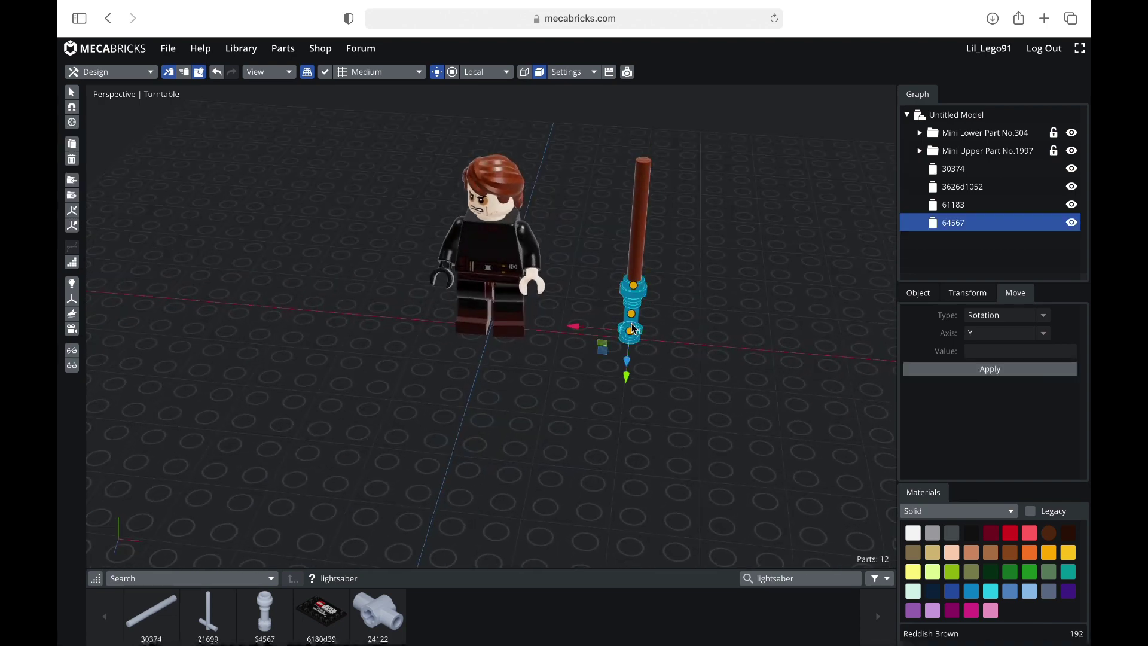
click(941, 510)
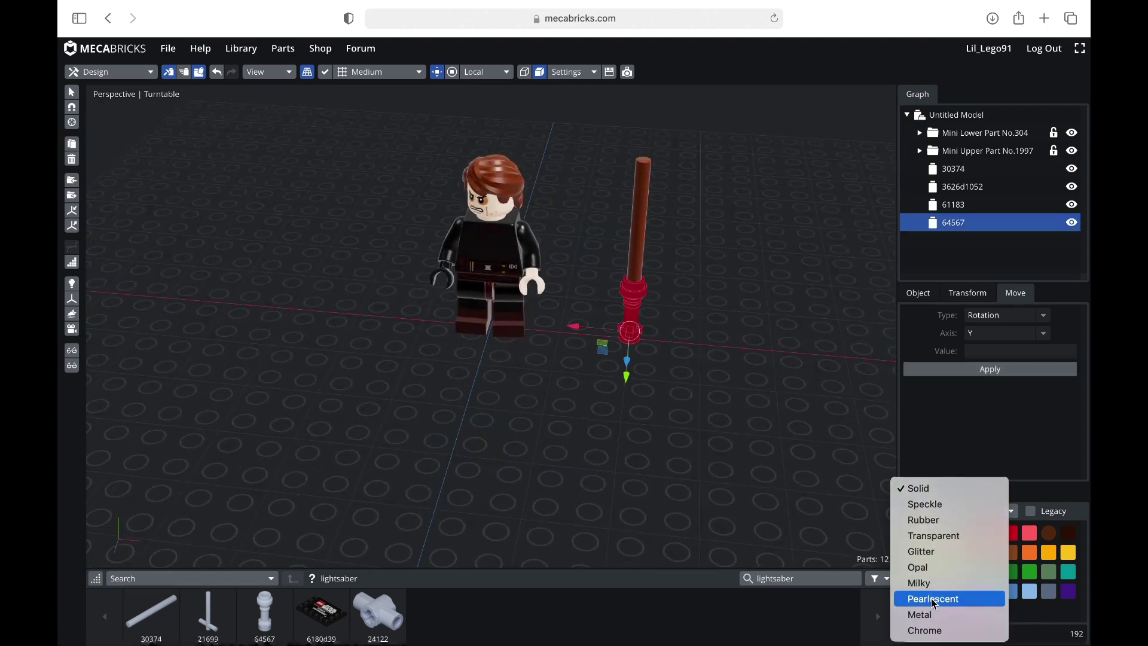
click(920, 613)
click(915, 534)
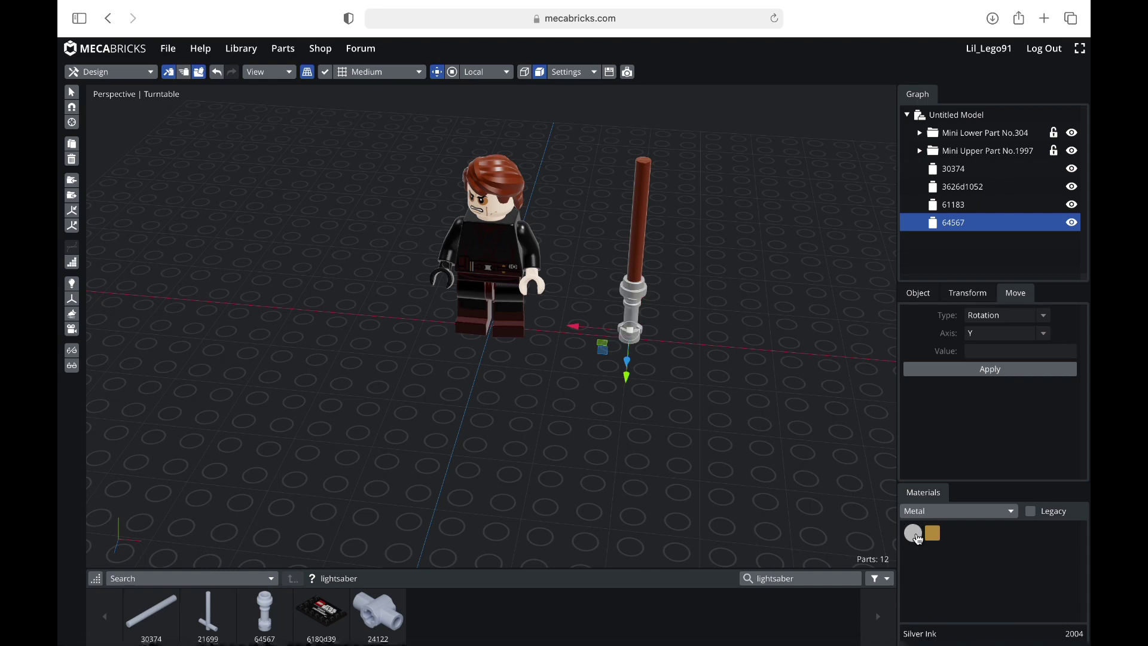
click(723, 349)
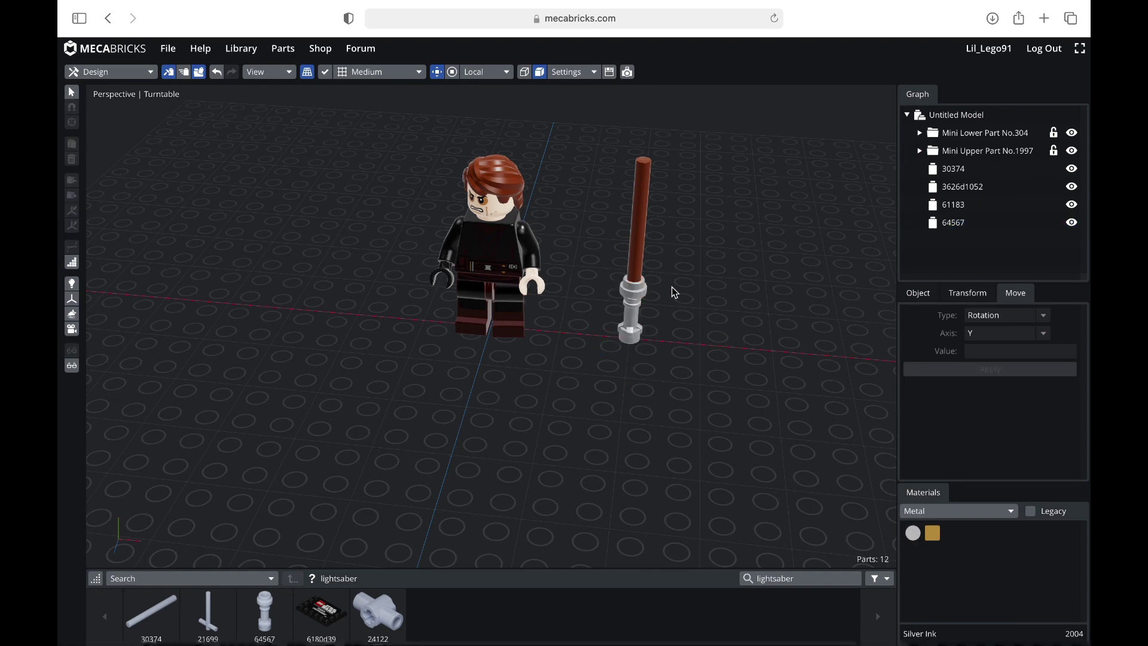
- Apply the Transparent material Tr. Light Blue to the lightsaber blade and deselect it
click(638, 245)
click(1012, 511)
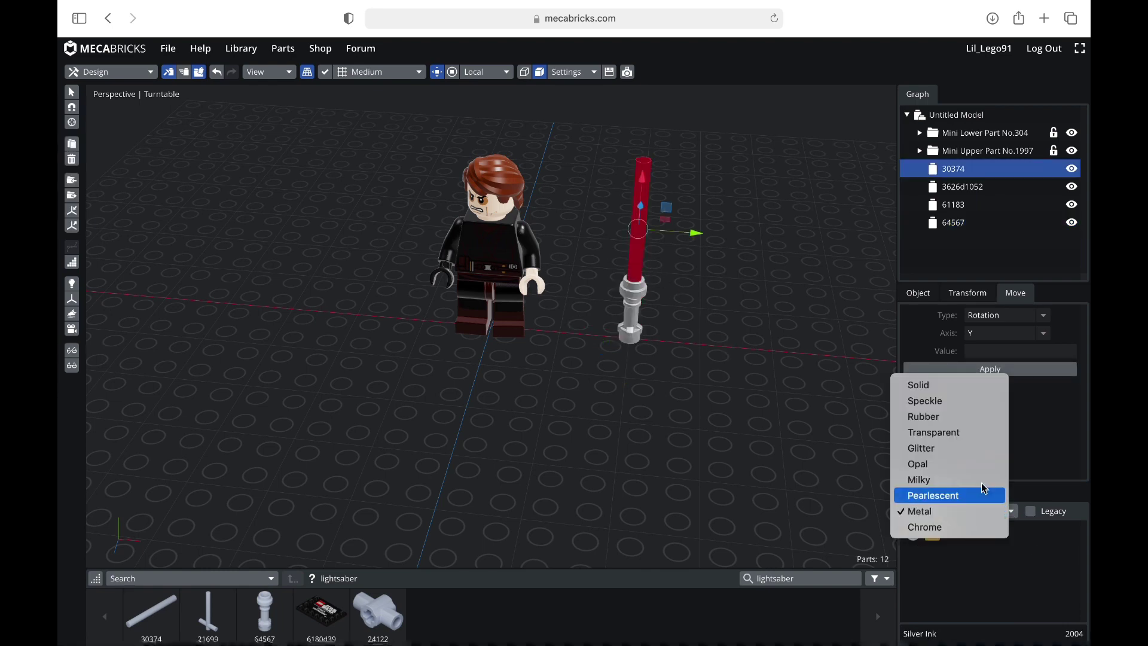
click(968, 434)
click(952, 553)
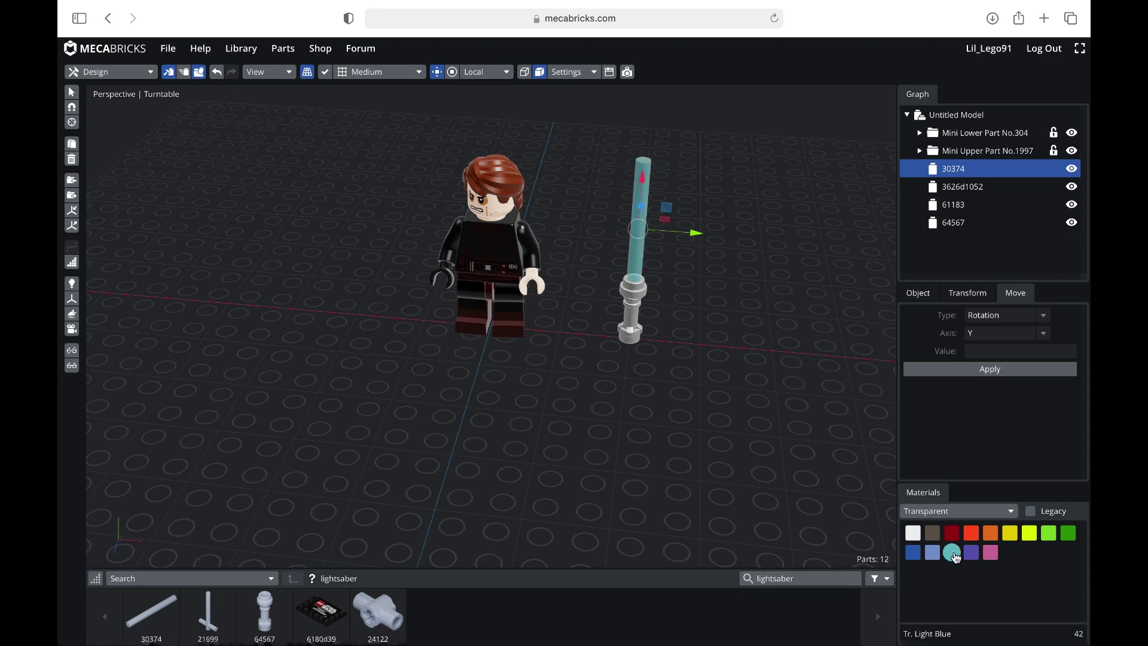
click(772, 477)
drag(579, 487, 682, 475)
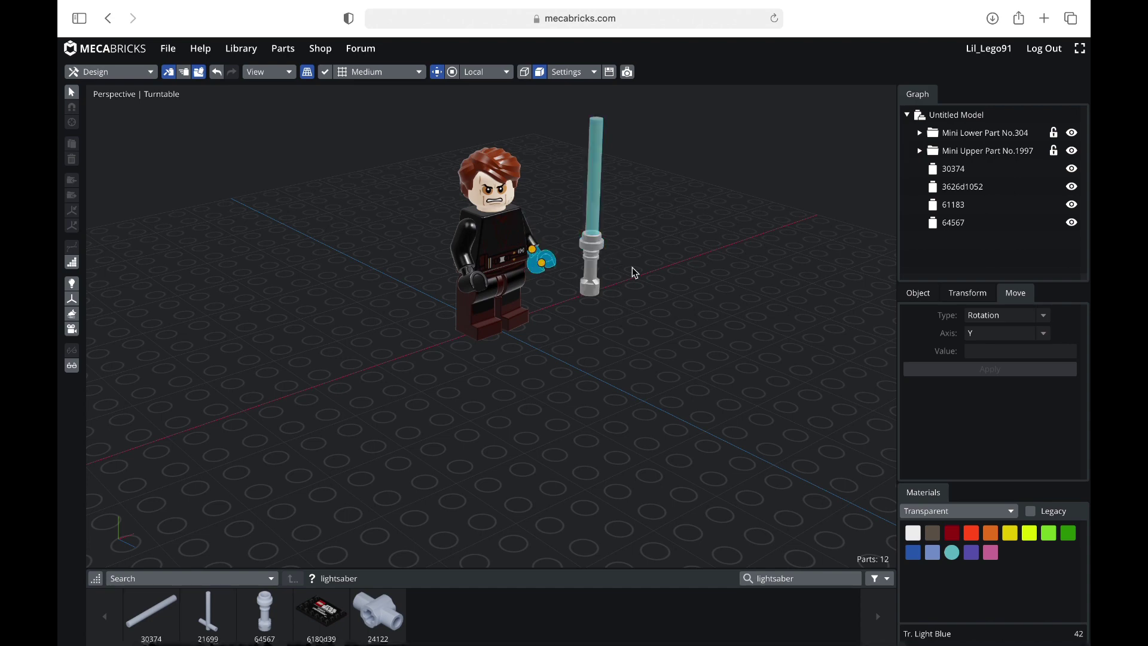
drag(695, 325, 655, 354)
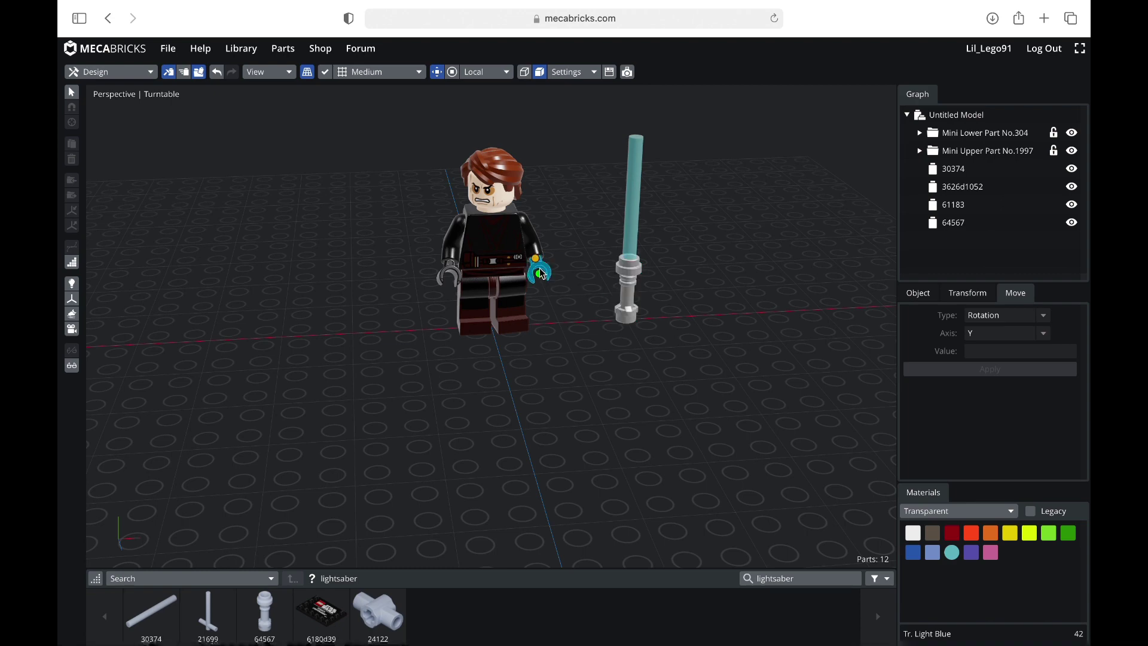
- Select the hilt and blade together and snap the hilt's middle point into the minifigure's left hand
click(631, 296)
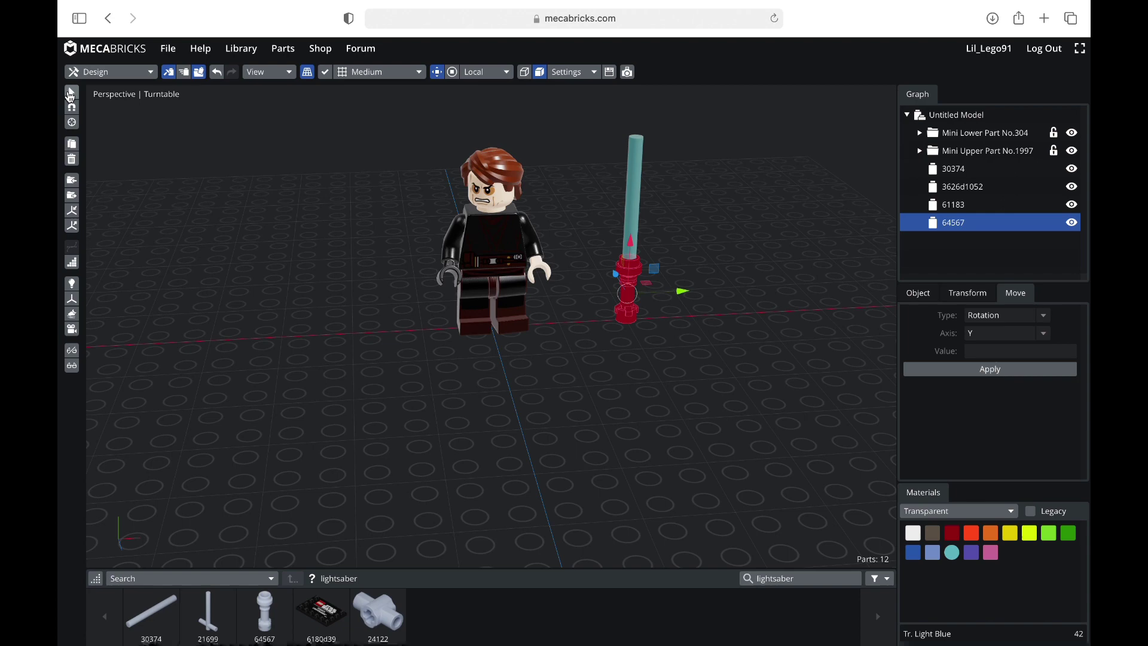
click(71, 92)
click(547, 317)
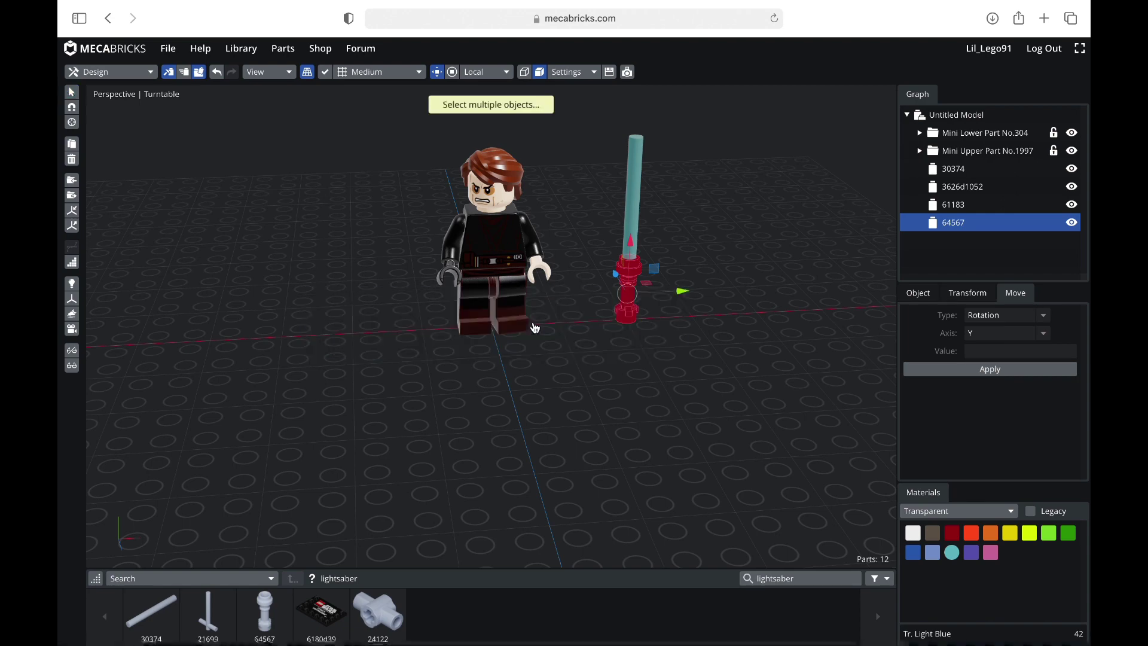
click(638, 227)
drag(538, 436, 575, 438)
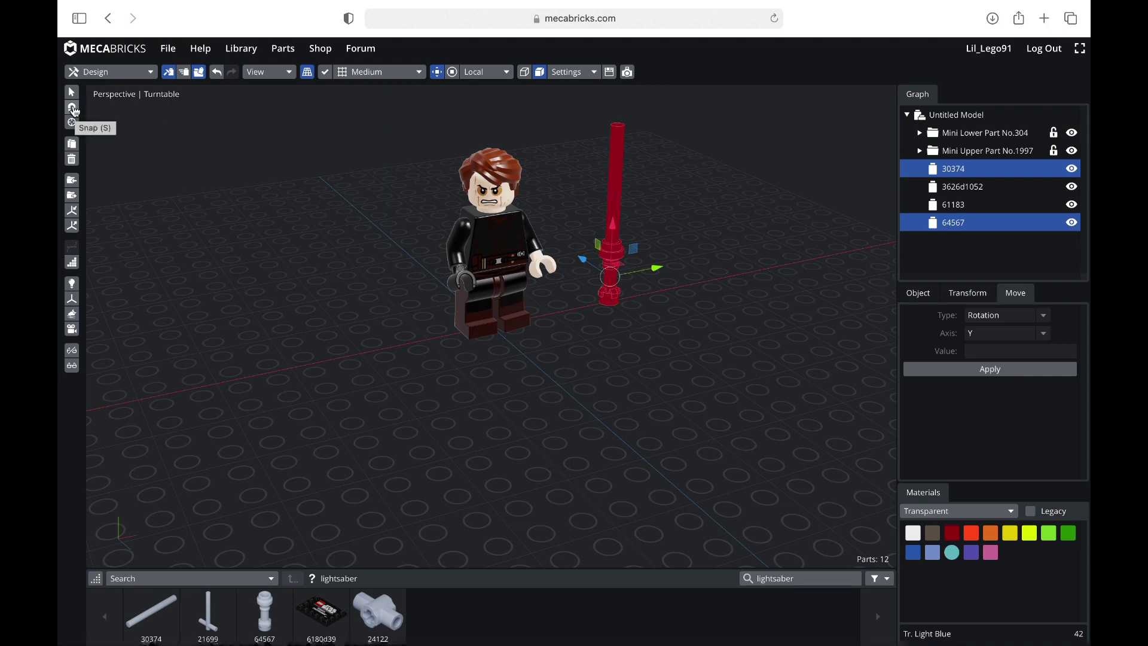
click(73, 110)
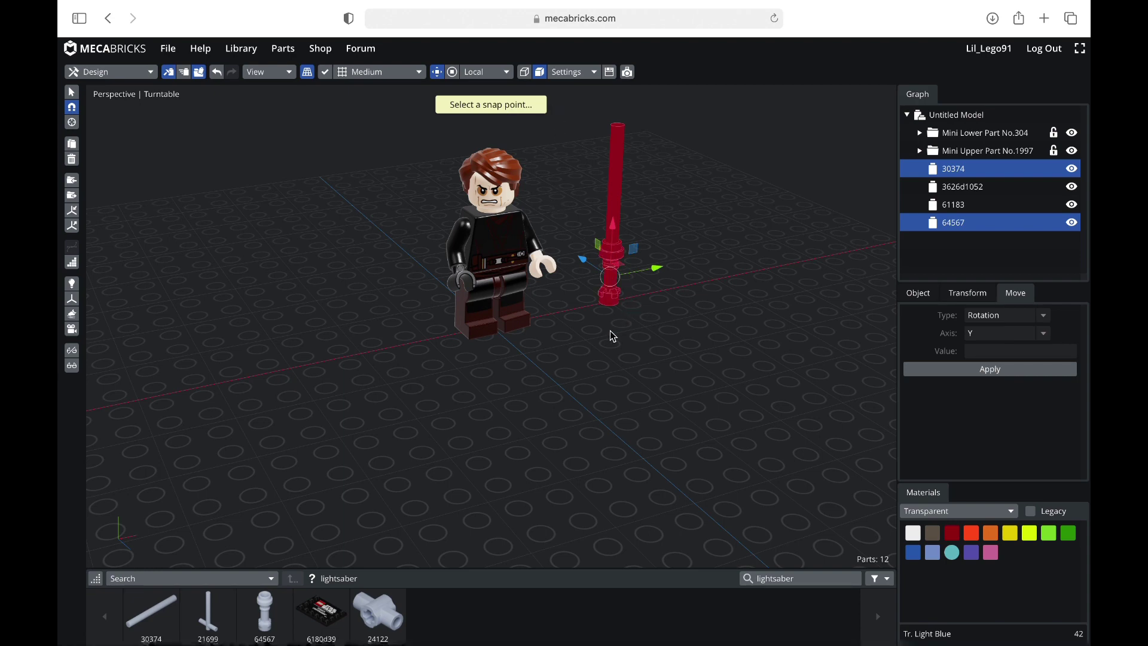
drag(610, 331, 573, 334)
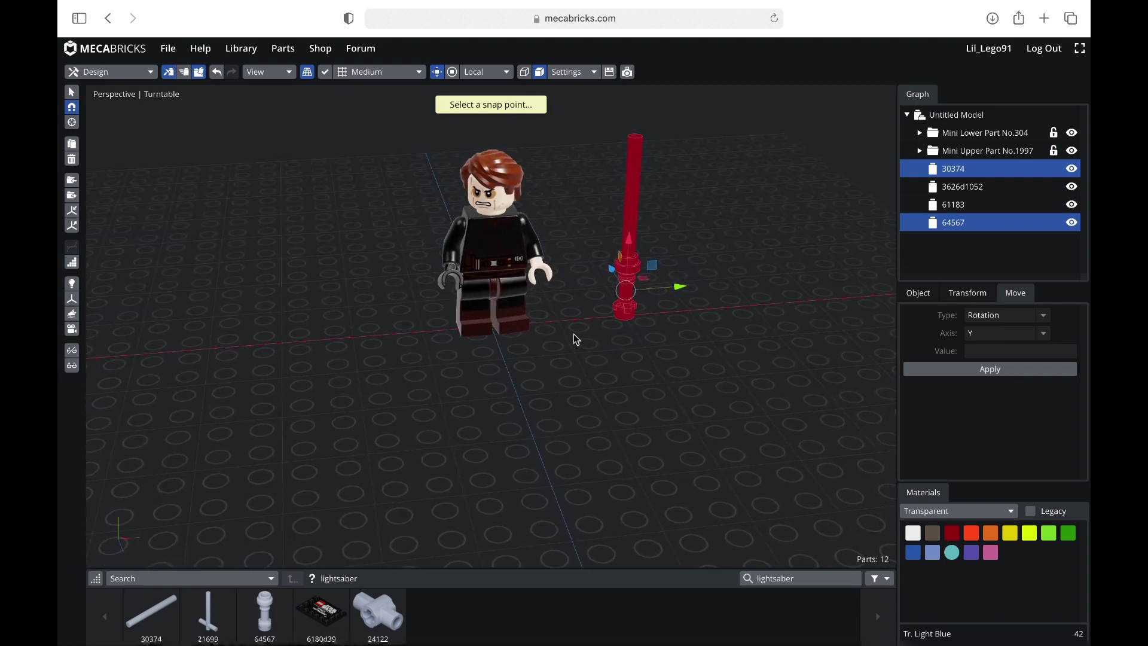
click(625, 291)
click(542, 277)
right_drag(495, 378, 606, 389)
click(598, 386)
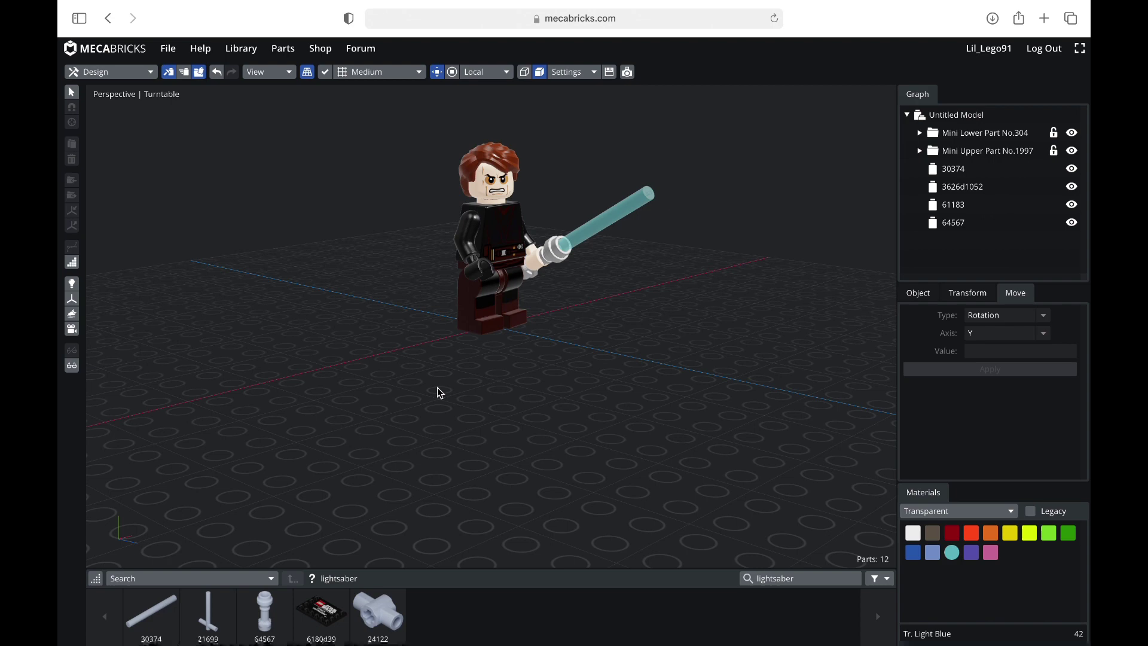
right_drag(535, 413, 528, 418)
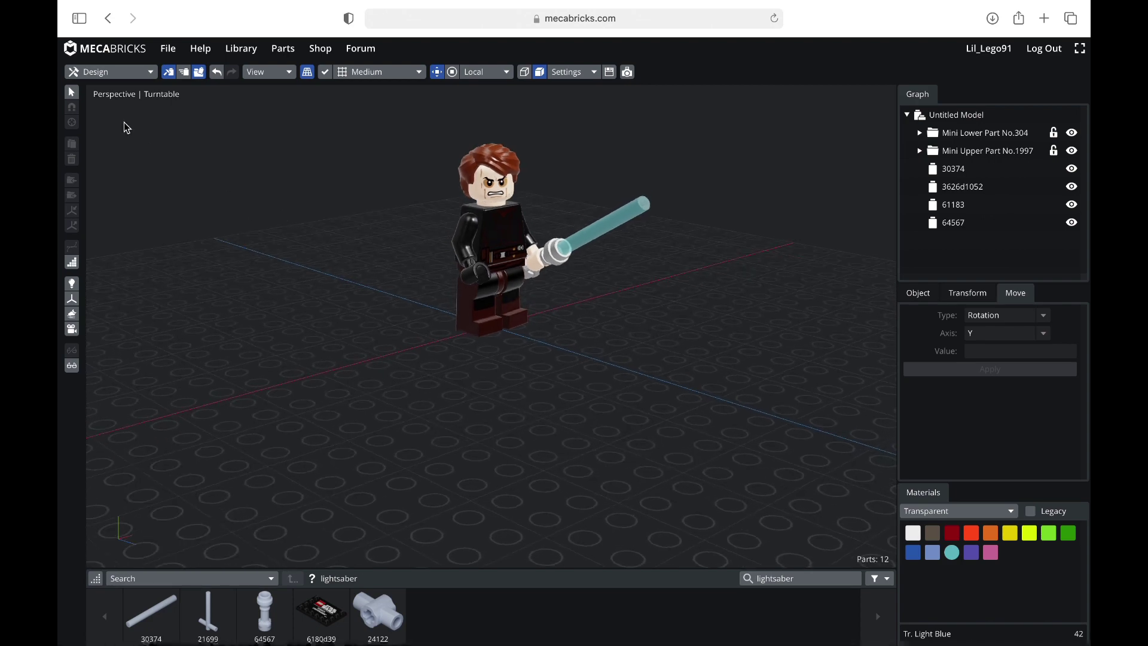
click(72, 92)
click(547, 321)
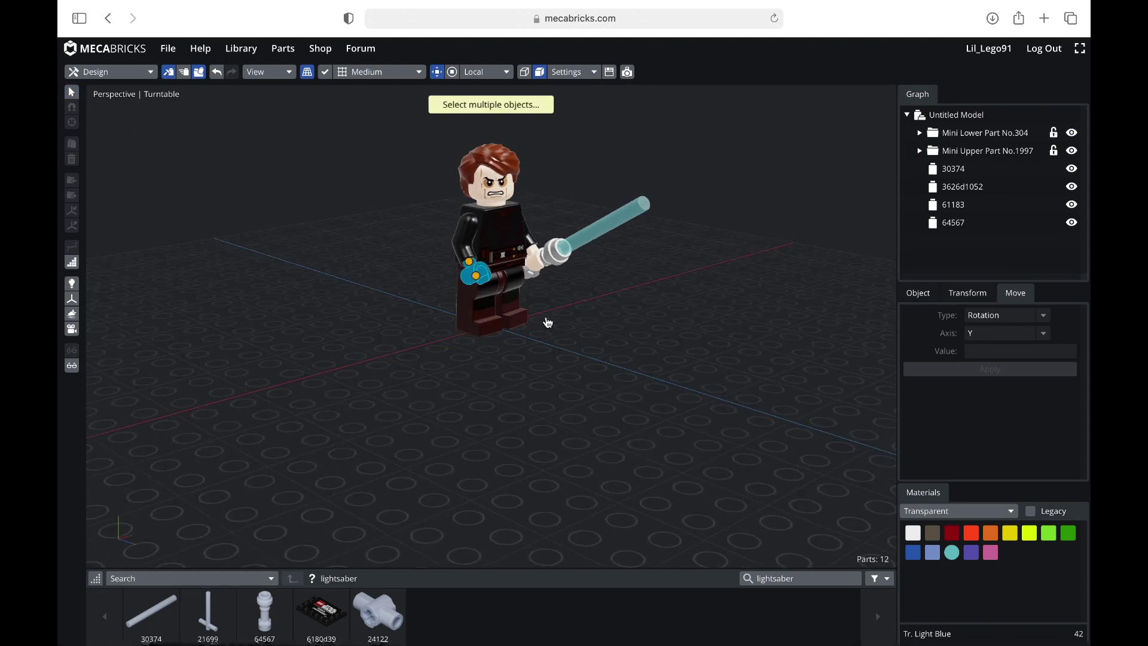
click(752, 420)
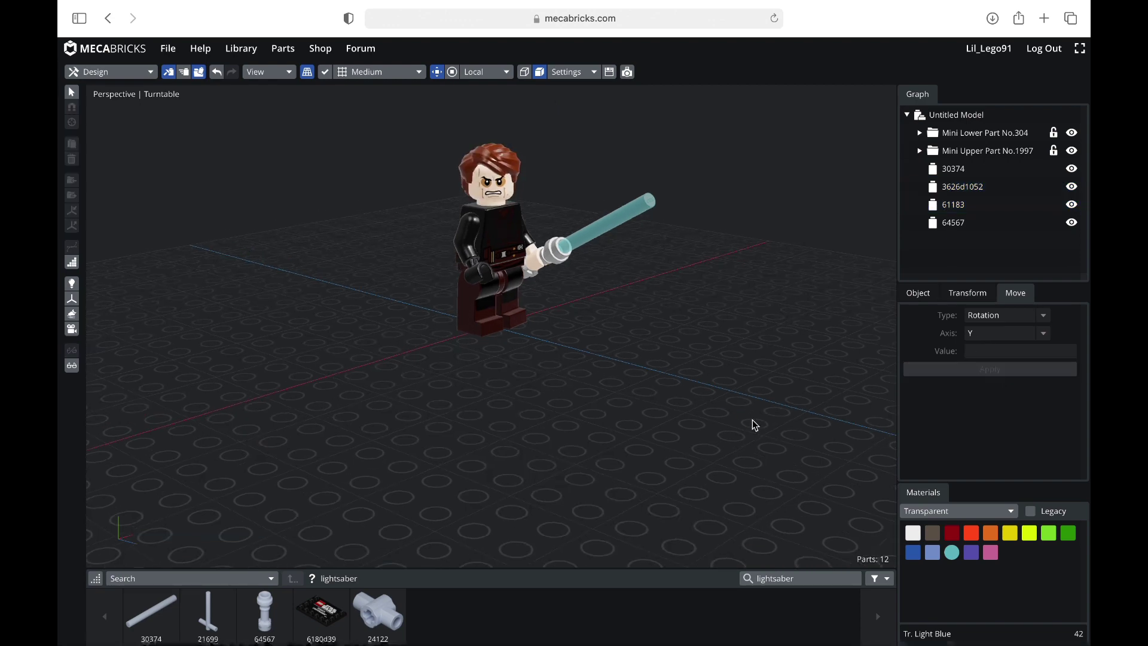
right_drag(751, 420, 754, 418)
scroll(754, 418, down, 5)
scroll(756, 423, up, 3)
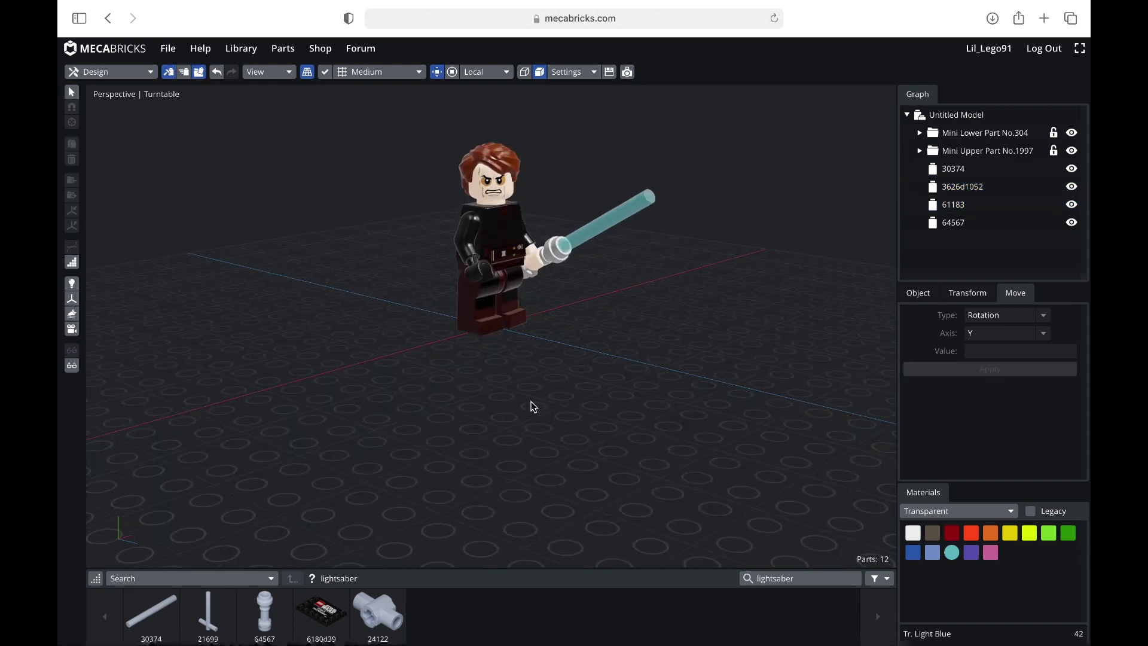
click(481, 308)
click(547, 303)
- Add a camera and move it in front of the minifigure, off to its right side and raised above the ground
click(71, 330)
drag(472, 467, 369, 495)
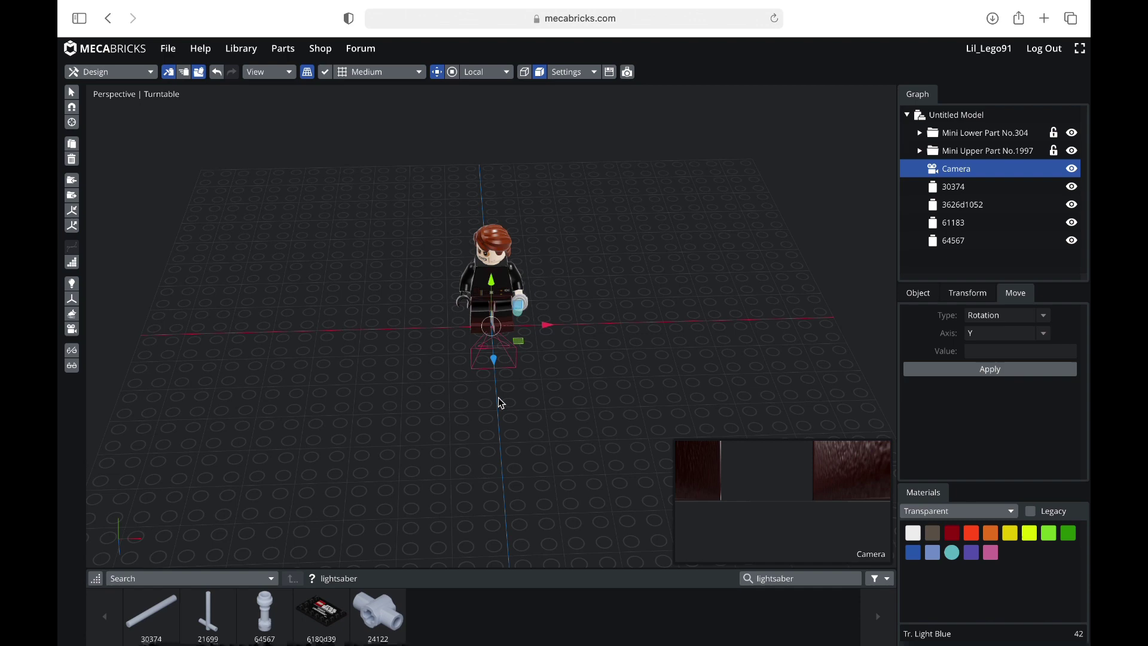
drag(494, 363, 499, 432)
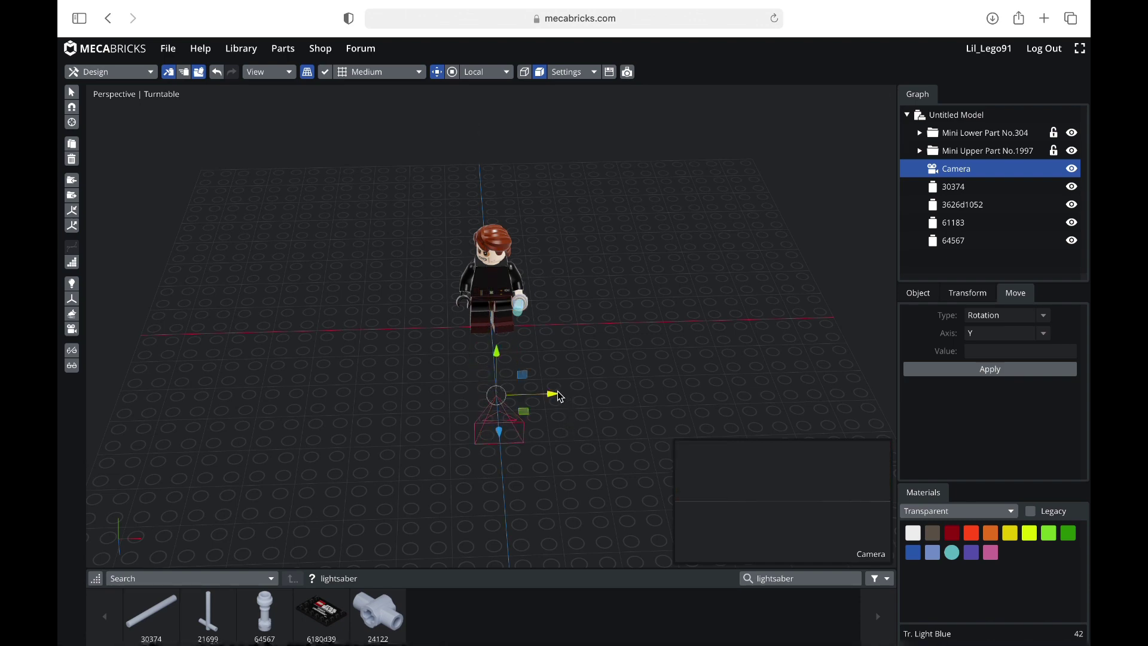
drag(557, 392, 343, 361)
key(Left)
key(Left)
key(Left)
key(Left)
drag(358, 311, 357, 244)
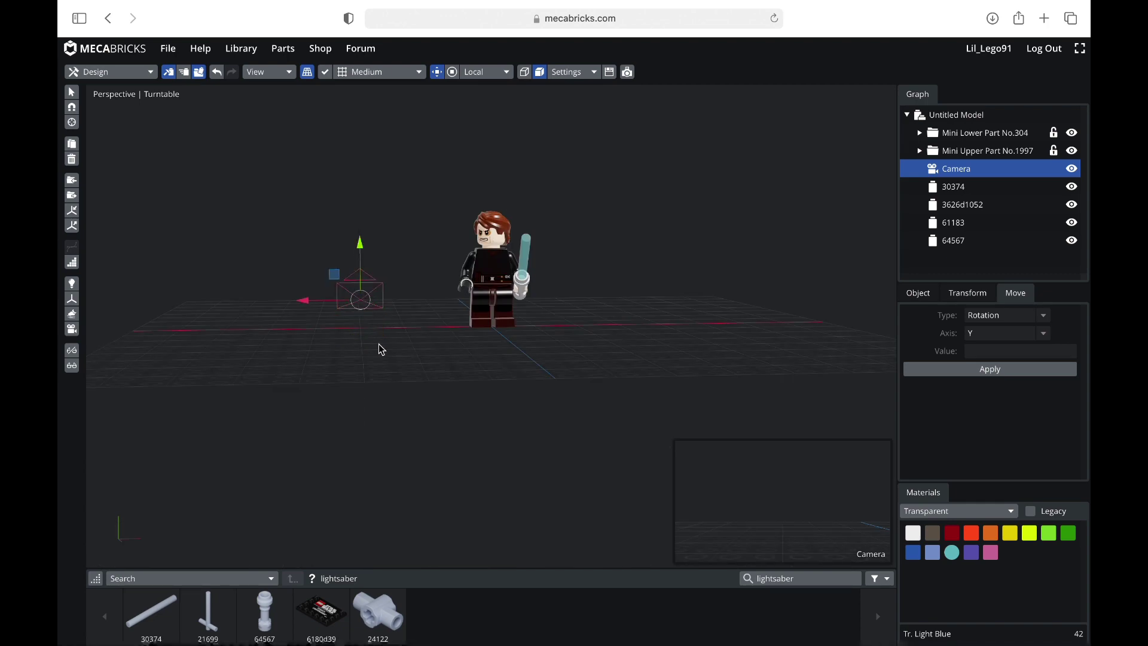
- Turn the camera toward the minifigure with a negative numeric rotation about the Y axis
drag(377, 345, 377, 374)
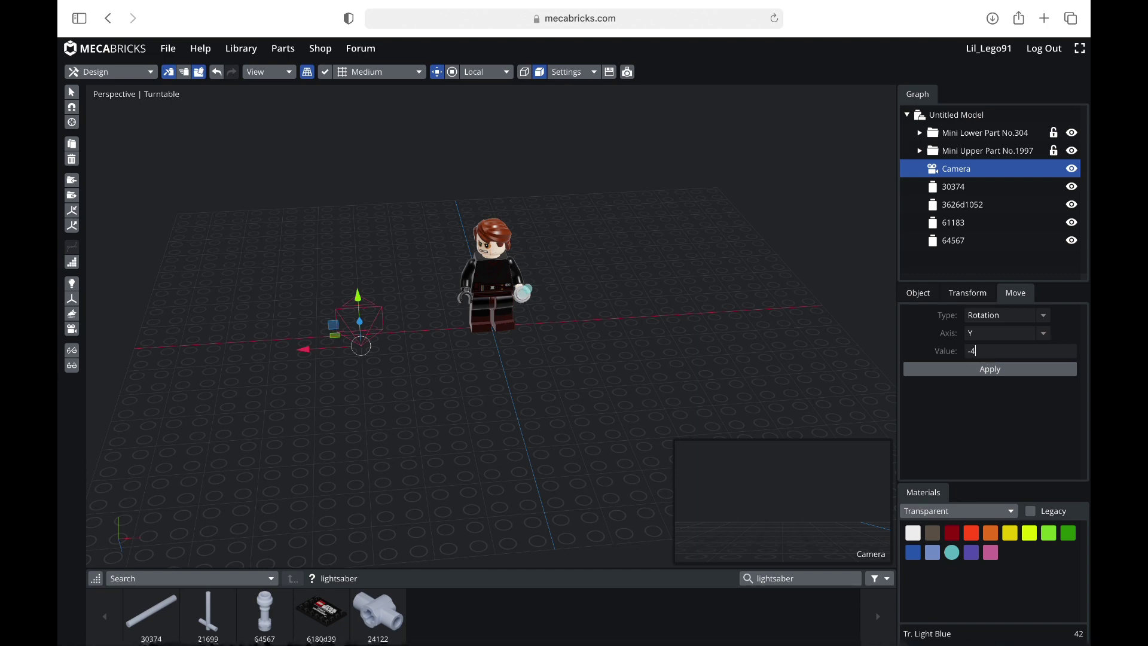
click(1010, 371)
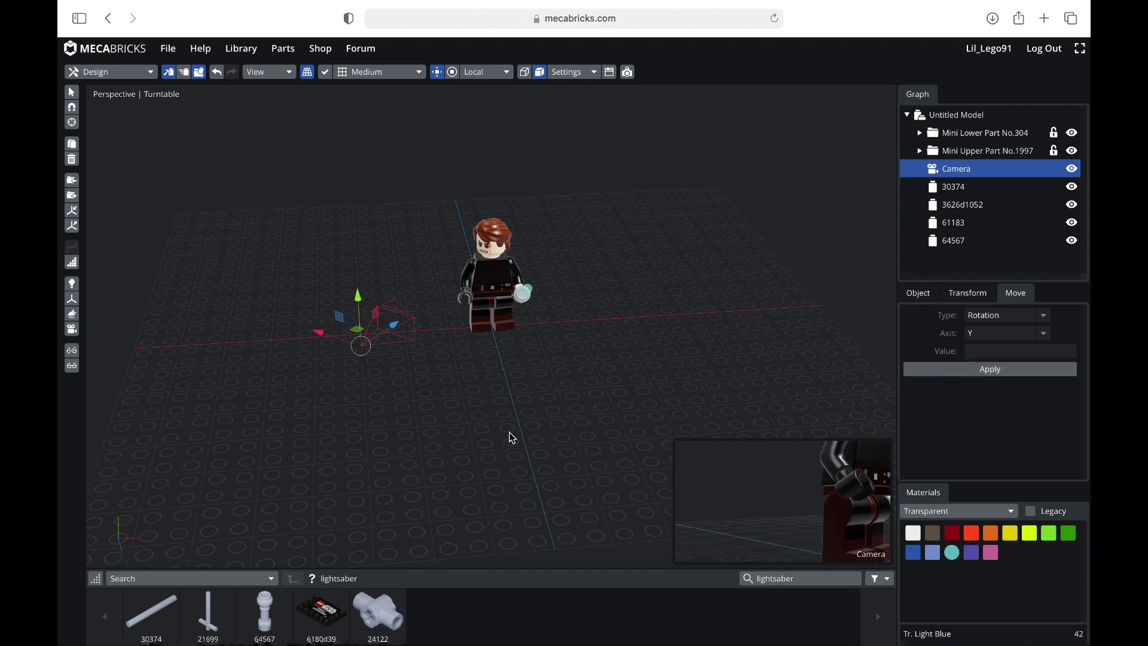
mouse_move(509, 432)
mouse_down()
mouse_move(514, 415)
mouse_move(513, 432)
mouse_up()
- Rotate the camera by 10 about the X axis with a numeric Rotation move
click(988, 338)
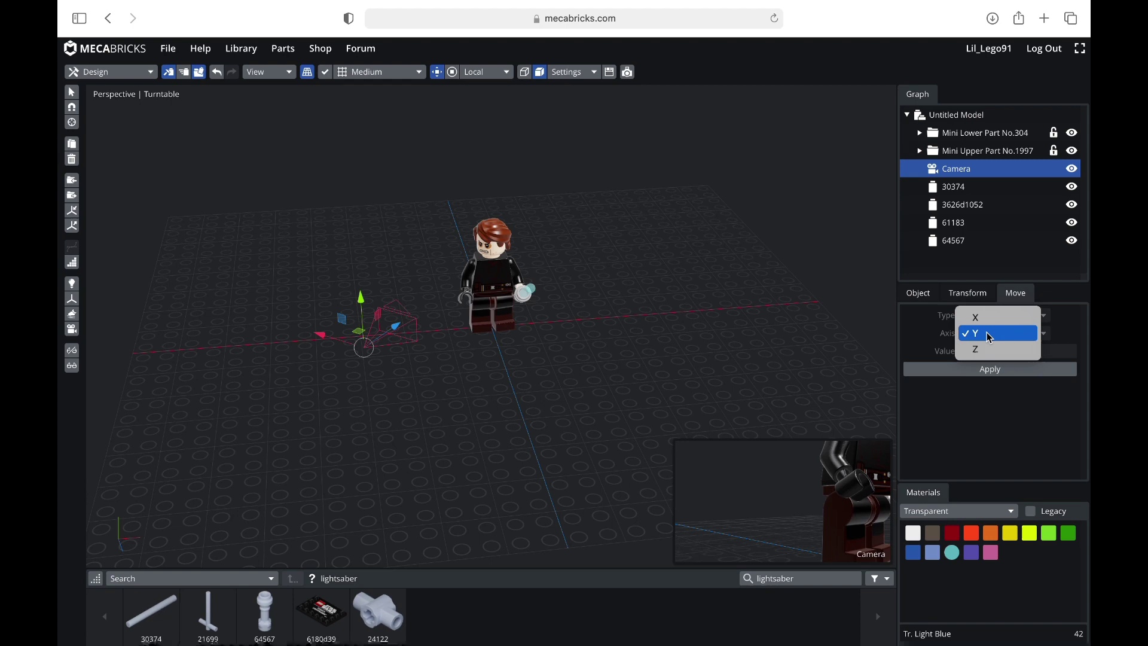
click(990, 318)
click(988, 349)
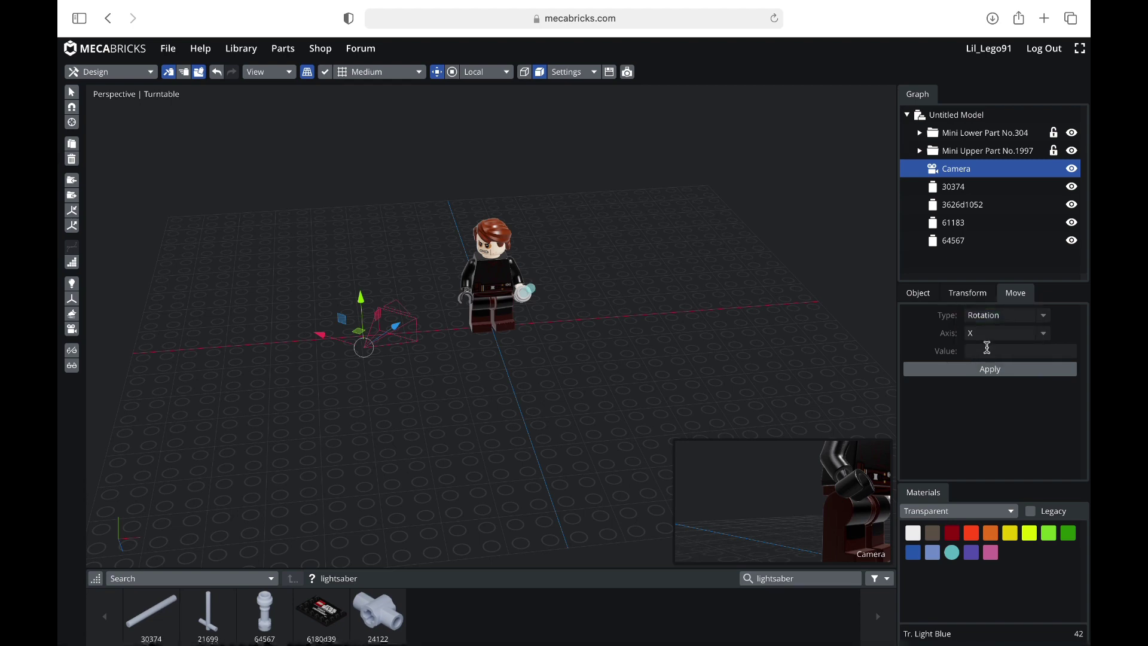
text(10)
click(984, 371)
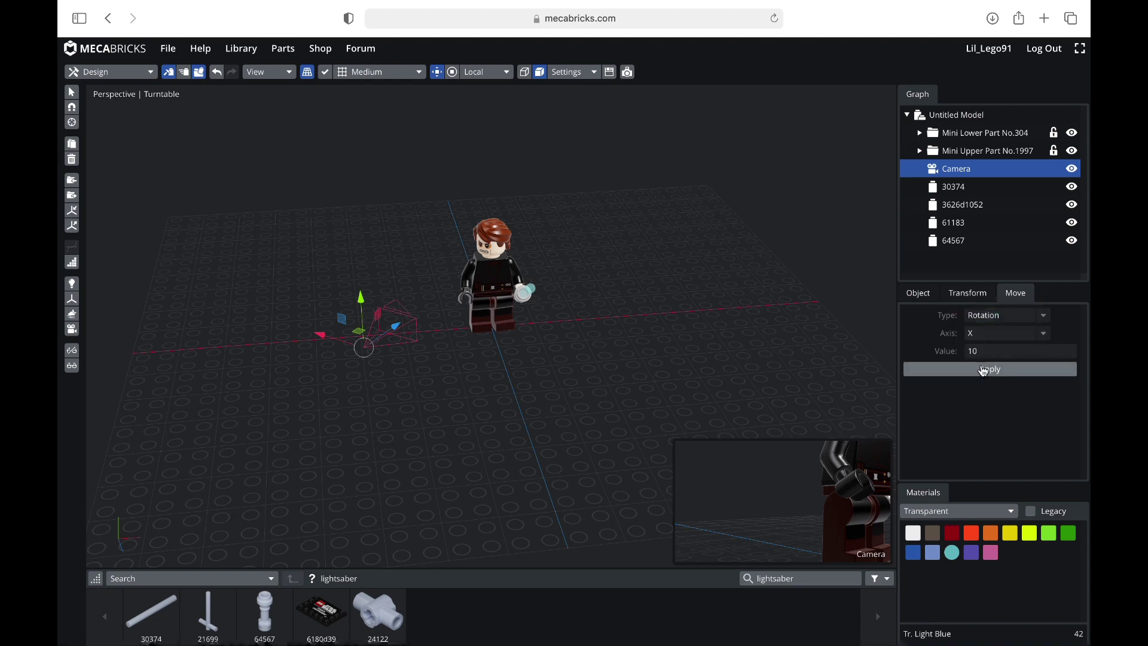
right_drag(679, 341, 661, 295)
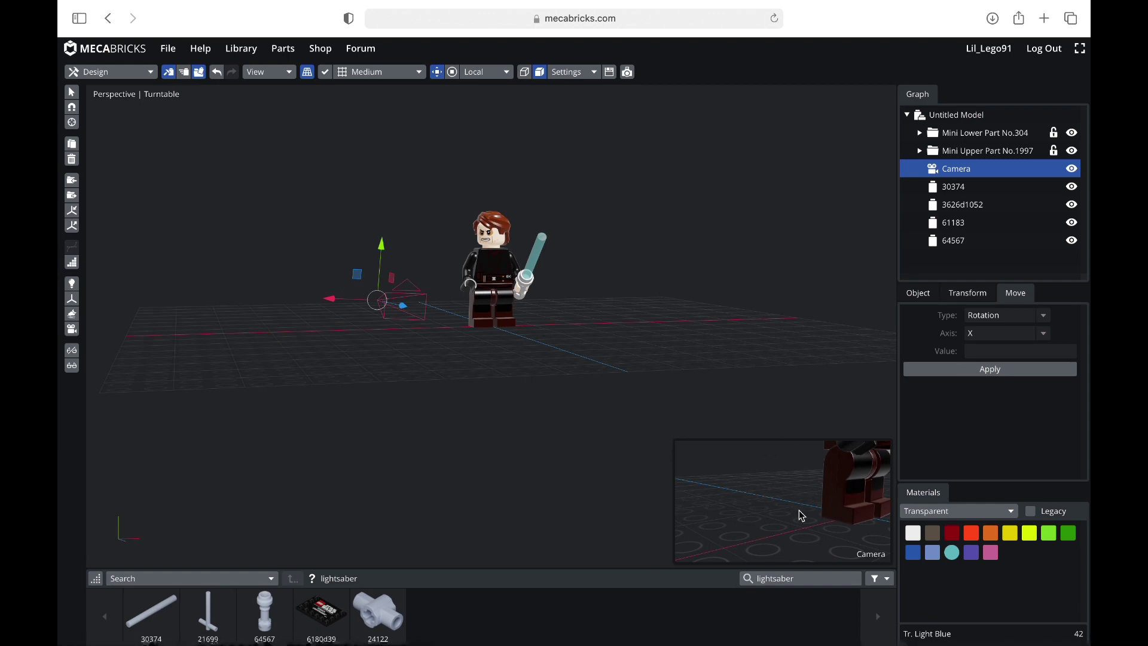
- Raise the camera and move it back from the minifigure until the whole figure and lightsaber fit its view, leaving the camera deselected
right_drag(694, 321, 682, 366)
drag(343, 335, 414, 355)
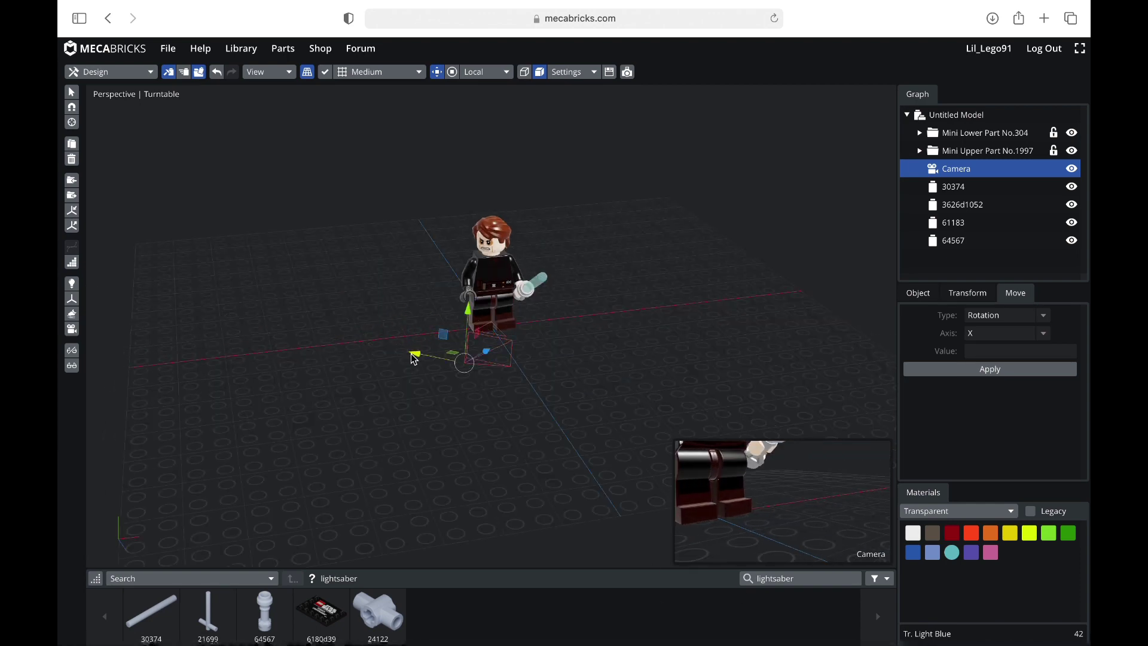
right_drag(594, 376, 491, 363)
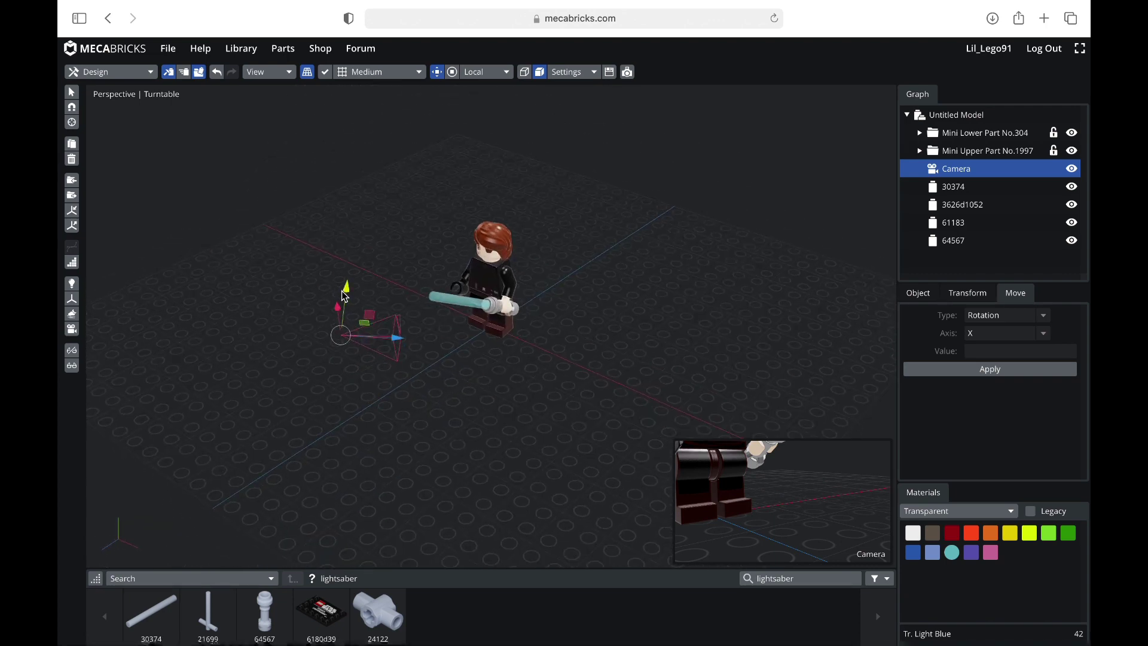
drag(345, 295, 346, 239)
drag(406, 292, 329, 294)
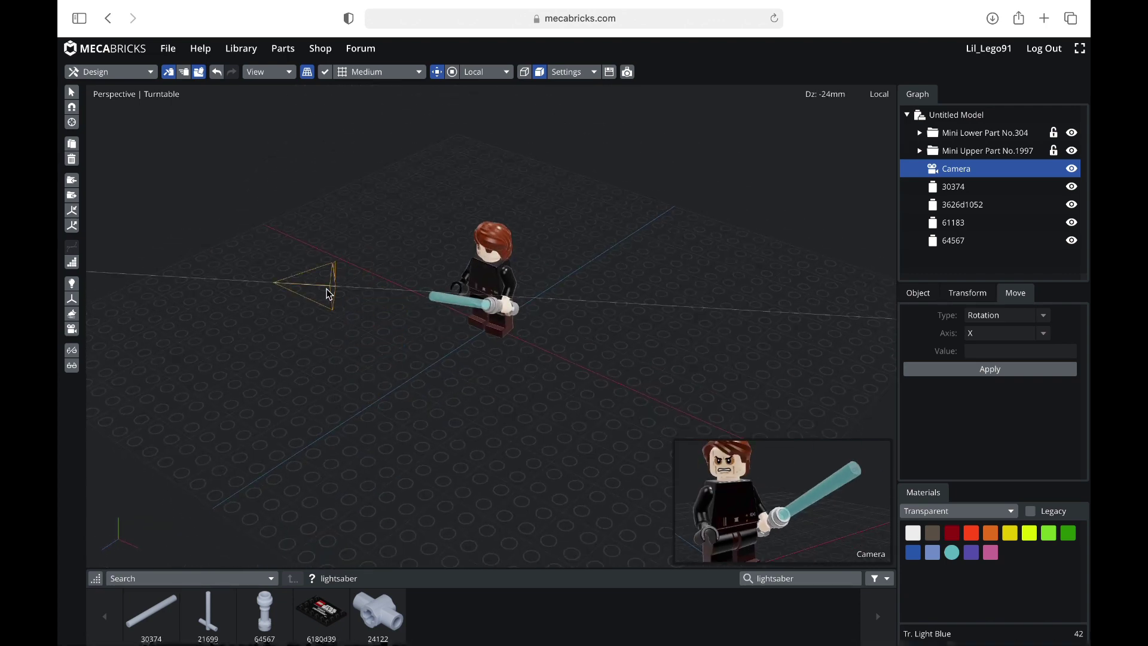
right_drag(290, 374, 475, 456)
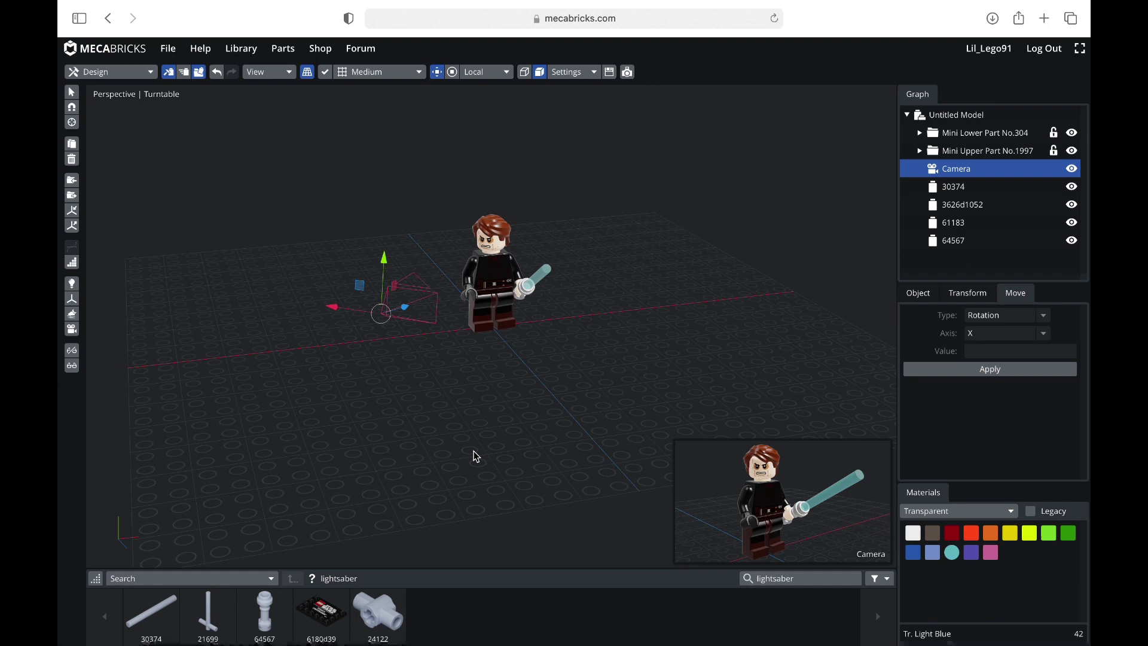
click(748, 396)
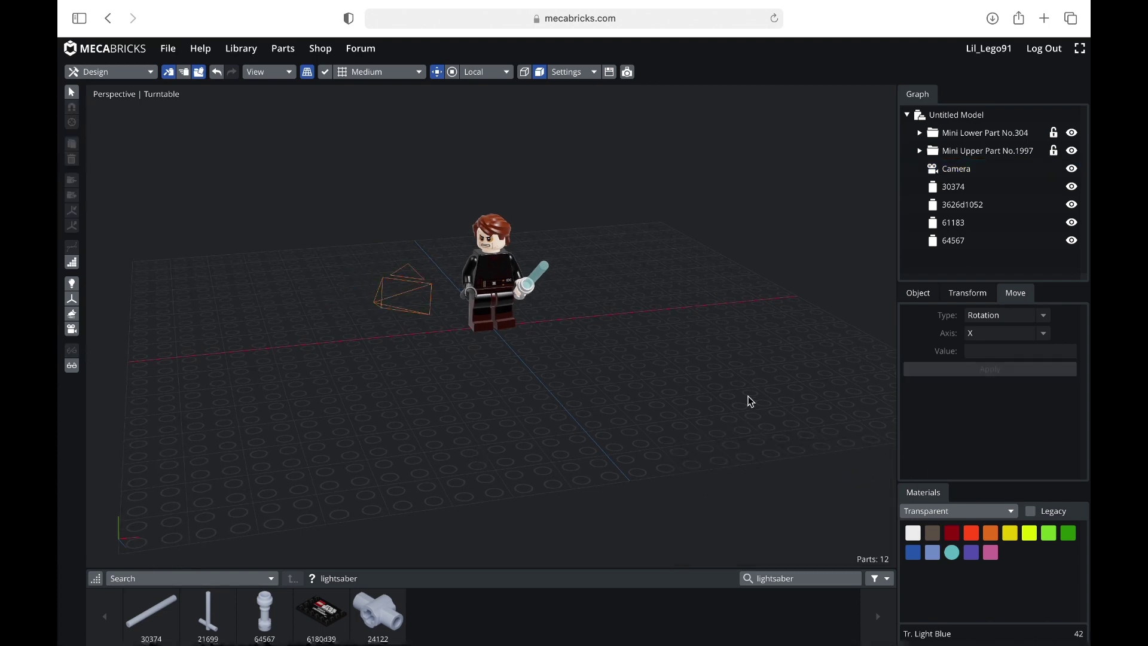
mouse_move(749, 396)
right_down()
mouse_move(680, 400)
mouse_move(748, 396)
right_up()
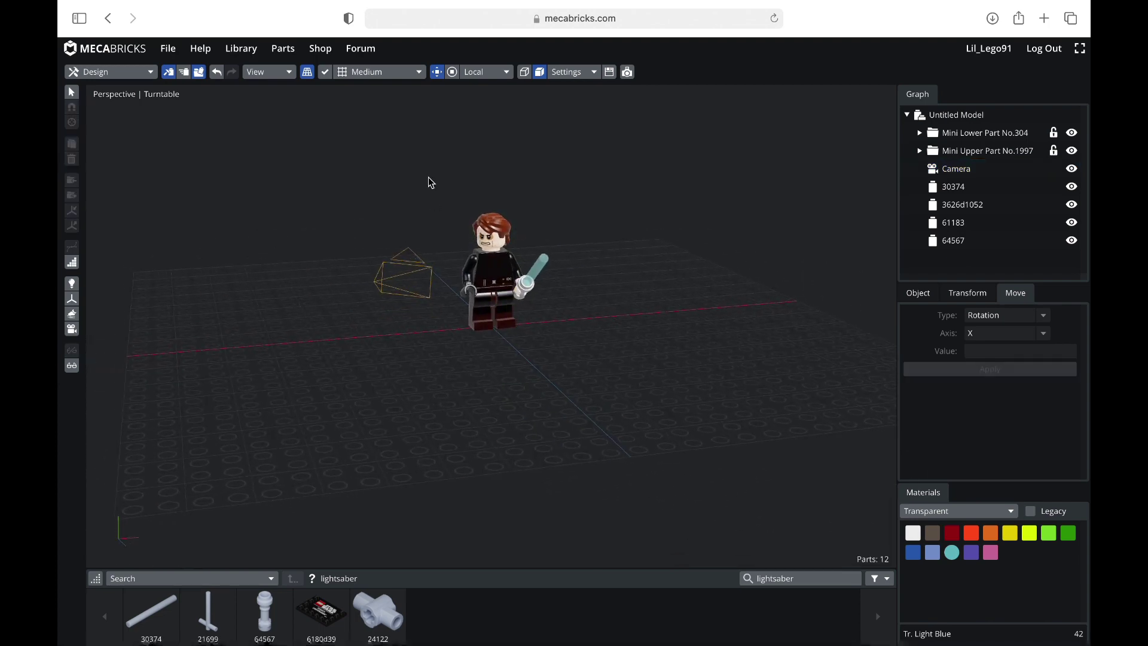
- Save the model under the name tutorial
click(178, 58)
click(204, 165)
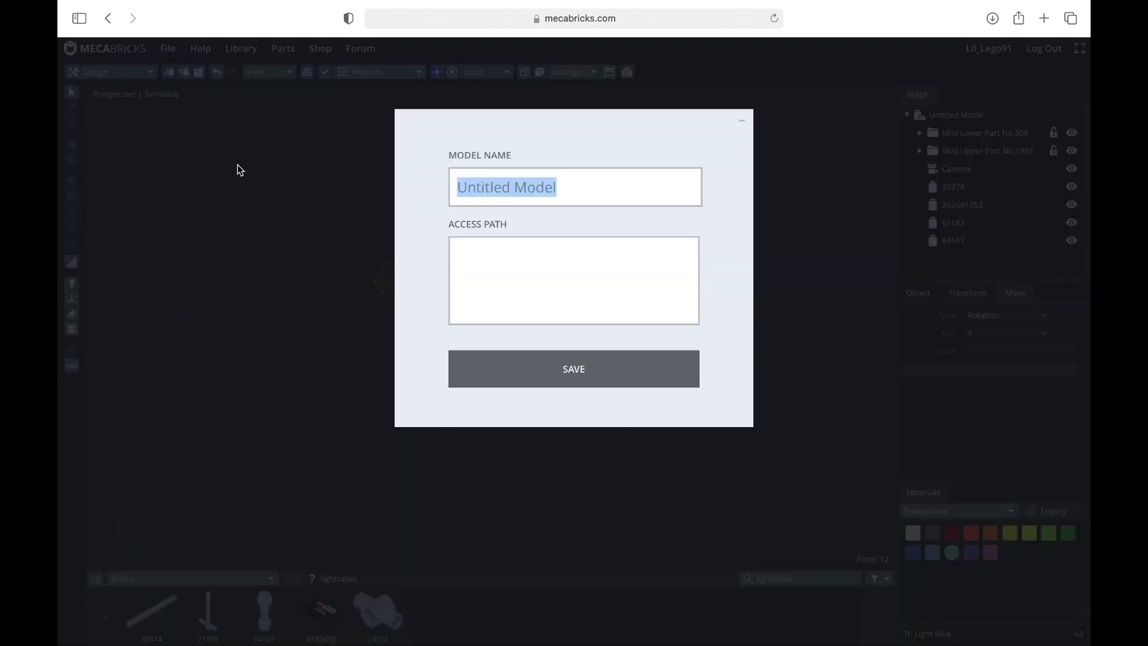
text(tutorial)
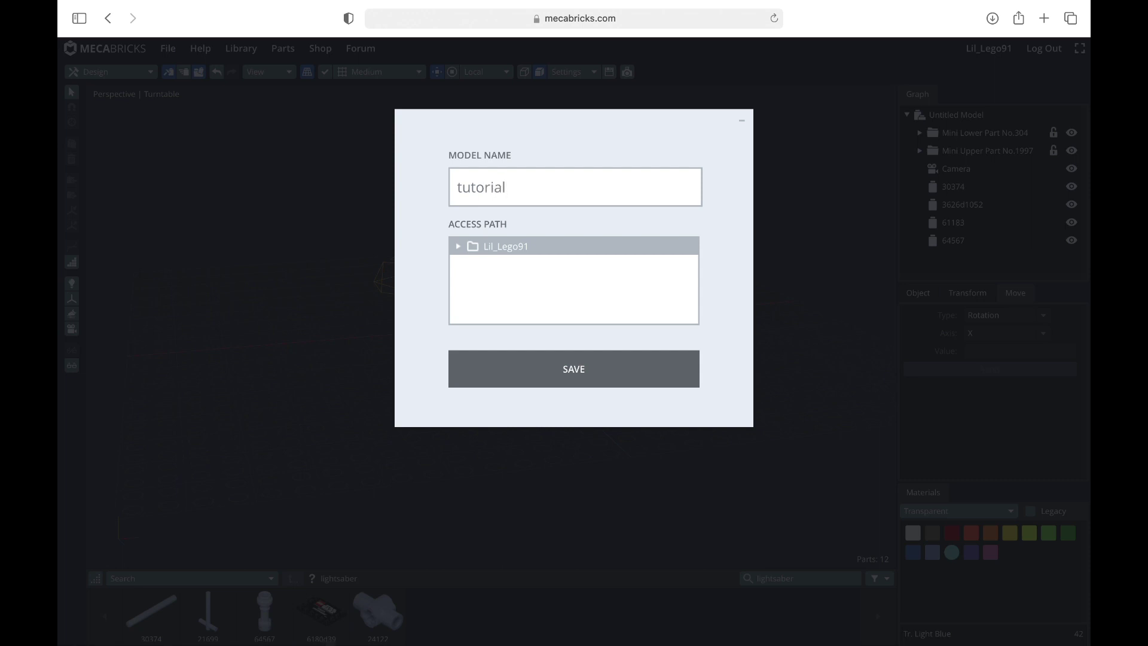
click(546, 367)
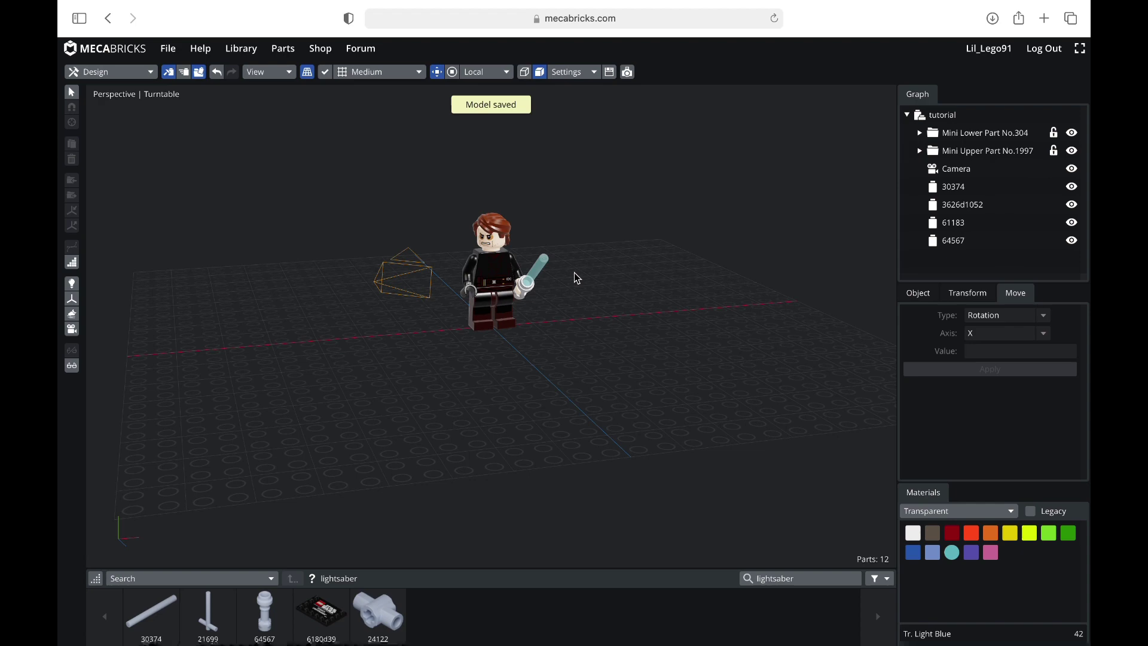
- Switch from the Design workspace to 3D Rendering and look through the scene's camera
mouse_move(698, 314)
mouse_down()
mouse_move(647, 318)
mouse_move(715, 325)
mouse_up()
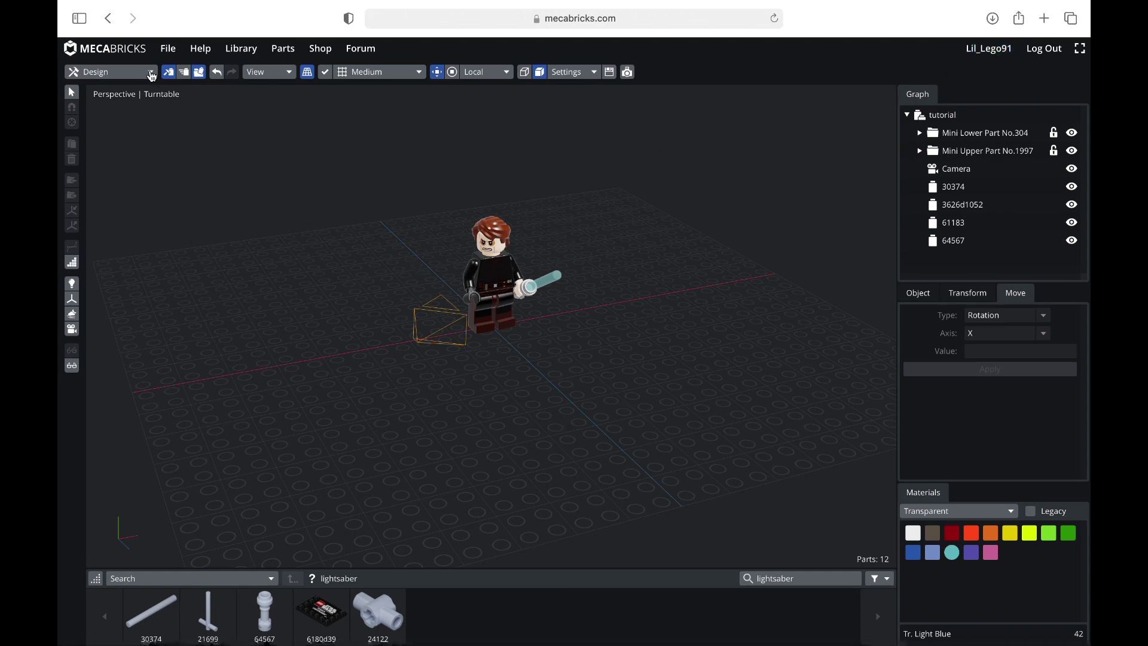
click(111, 72)
click(142, 132)
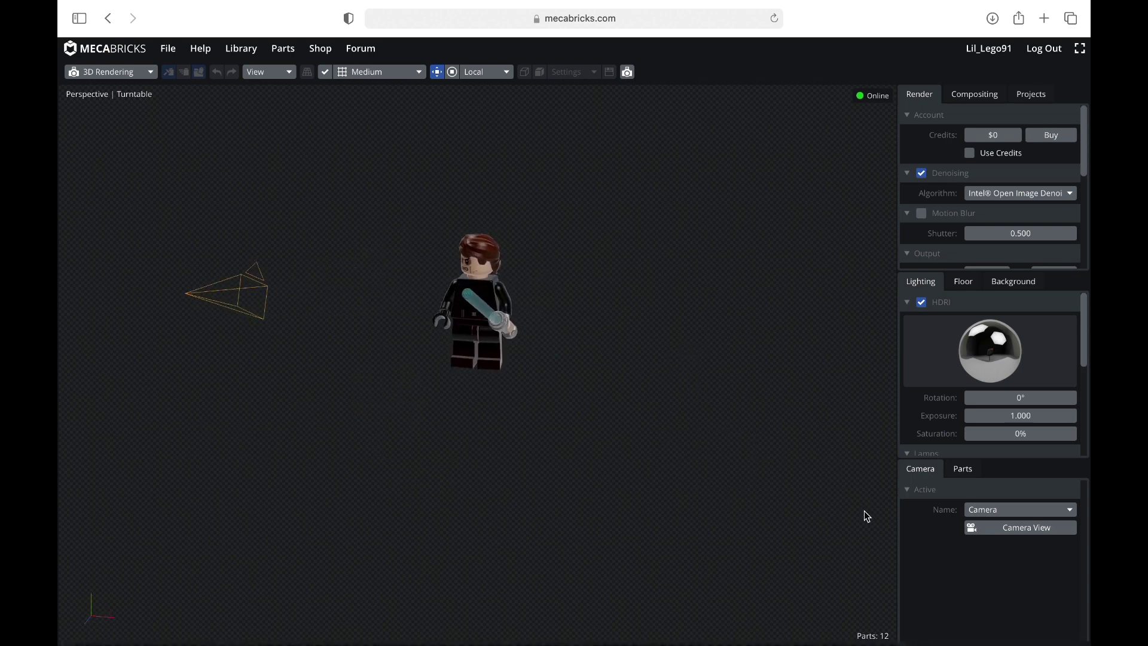
click(975, 529)
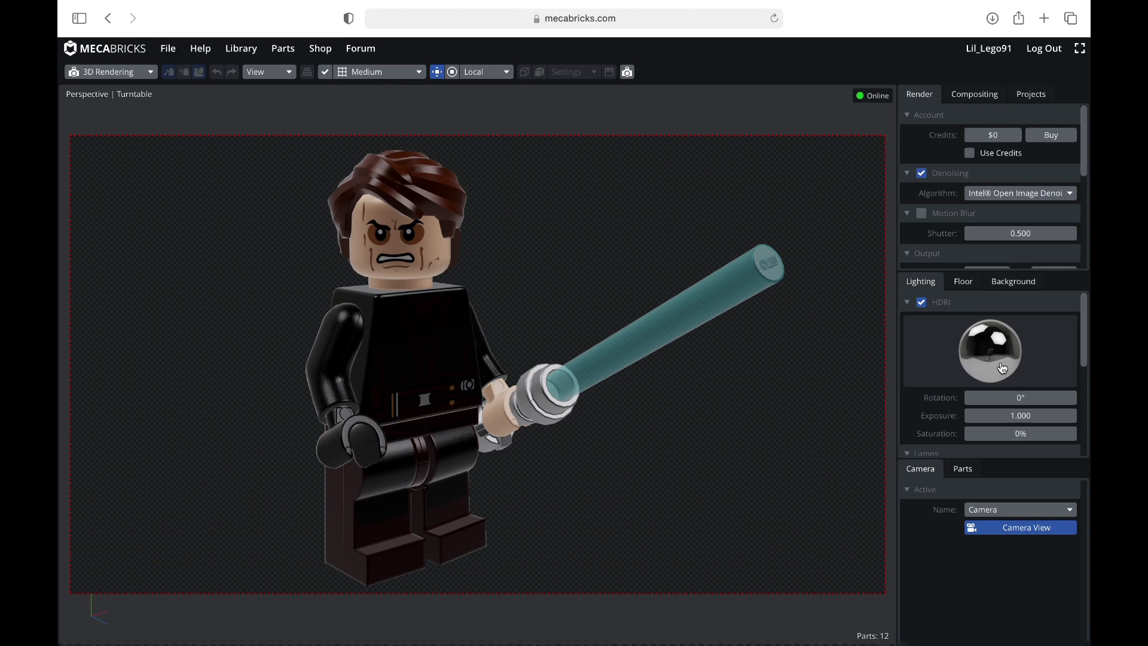
- Try several indoor HDRI lighting environments, set the HDRI rotation to -13.5°, and choose the dim garage-like interior
click(996, 371)
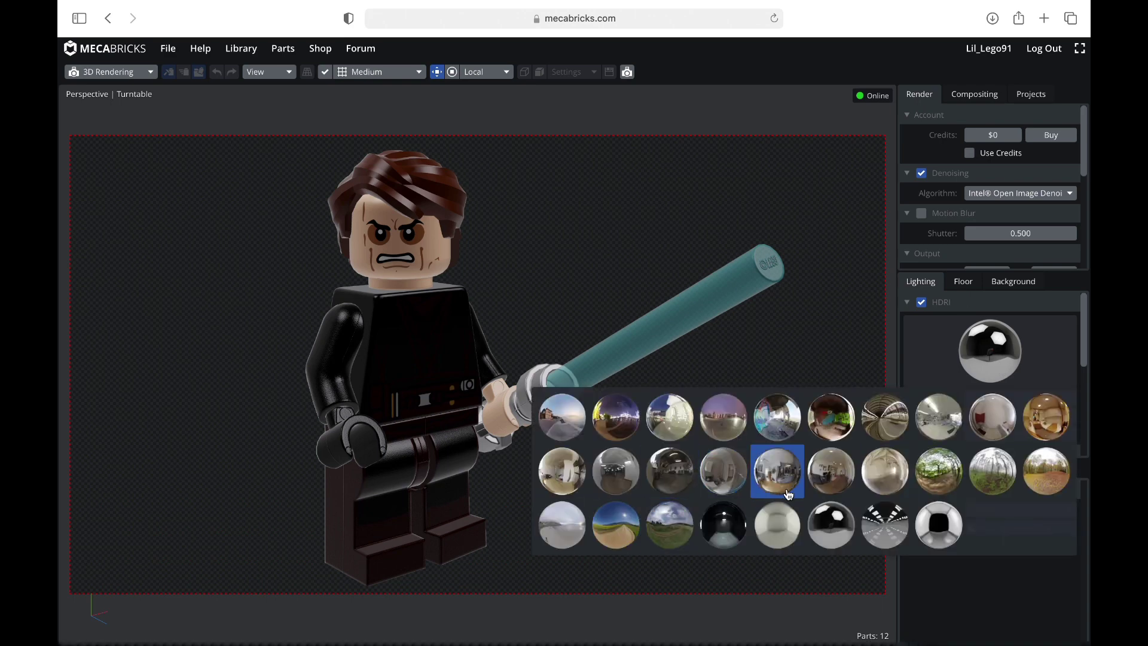
click(732, 482)
drag(1001, 397, 1023, 399)
click(986, 359)
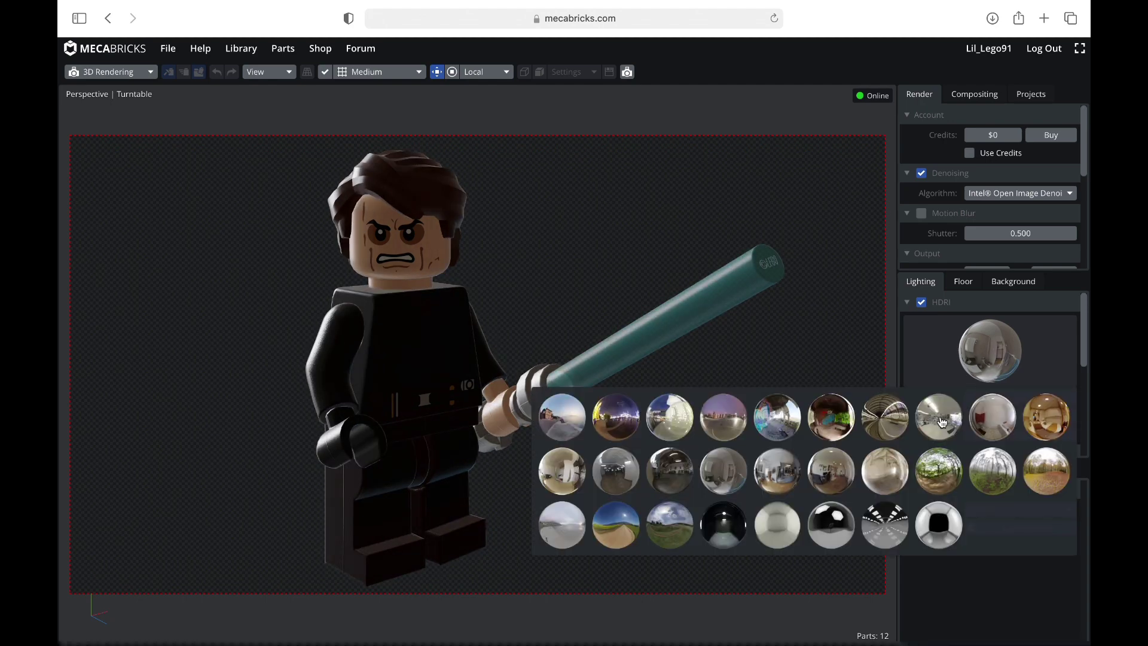
click(832, 471)
drag(1028, 398, 957, 395)
click(992, 366)
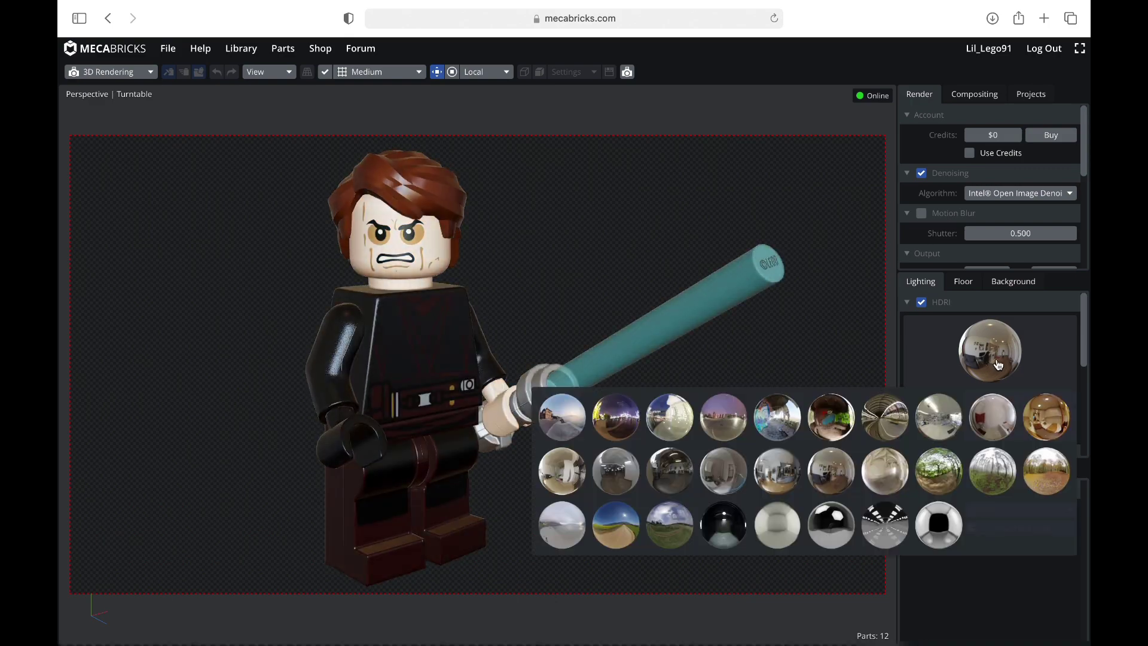
click(676, 476)
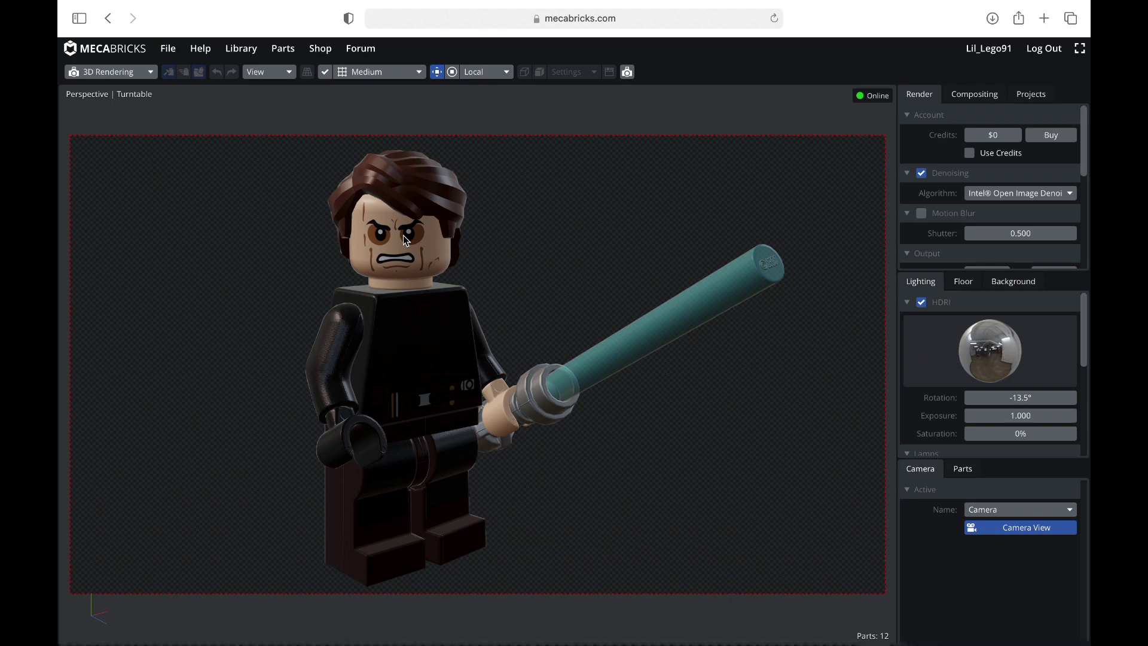
- Make the lightsaber blade glow by adding 42: Tr. Light Blue as an emission material with strength 1.000
scroll(1030, 343, down, 5)
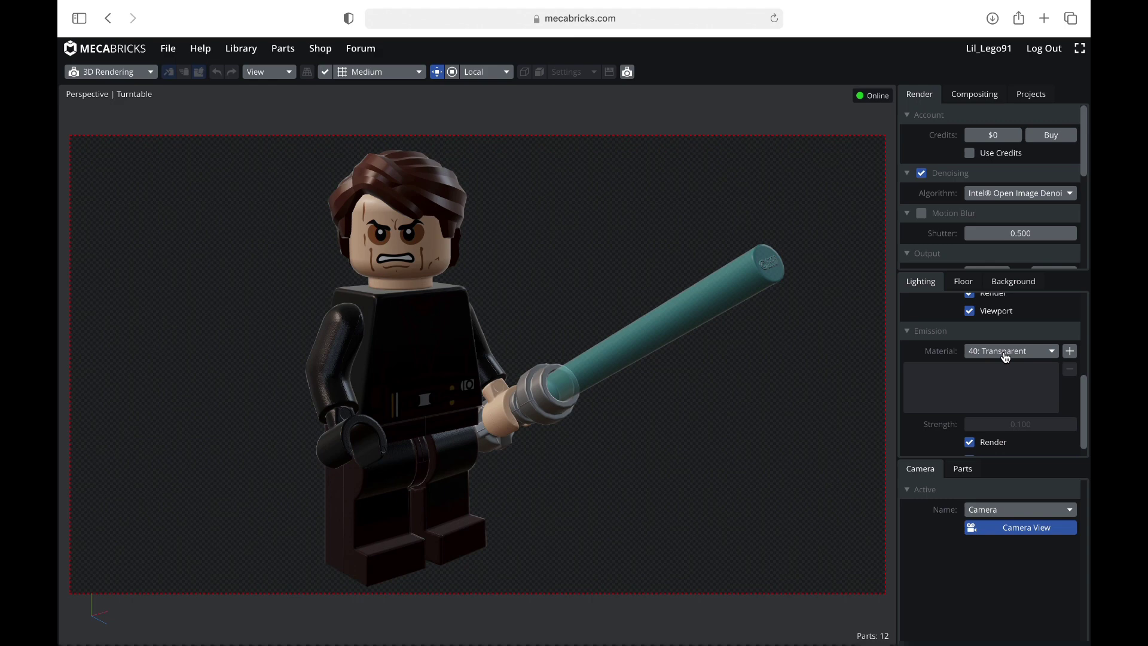
click(1056, 355)
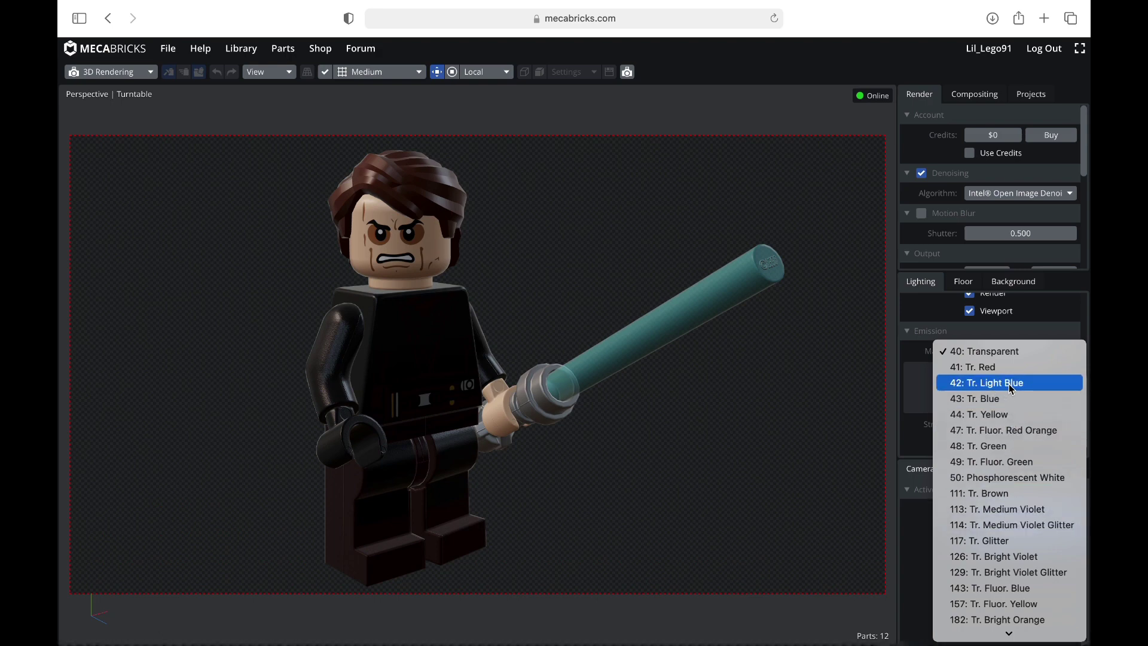
click(975, 389)
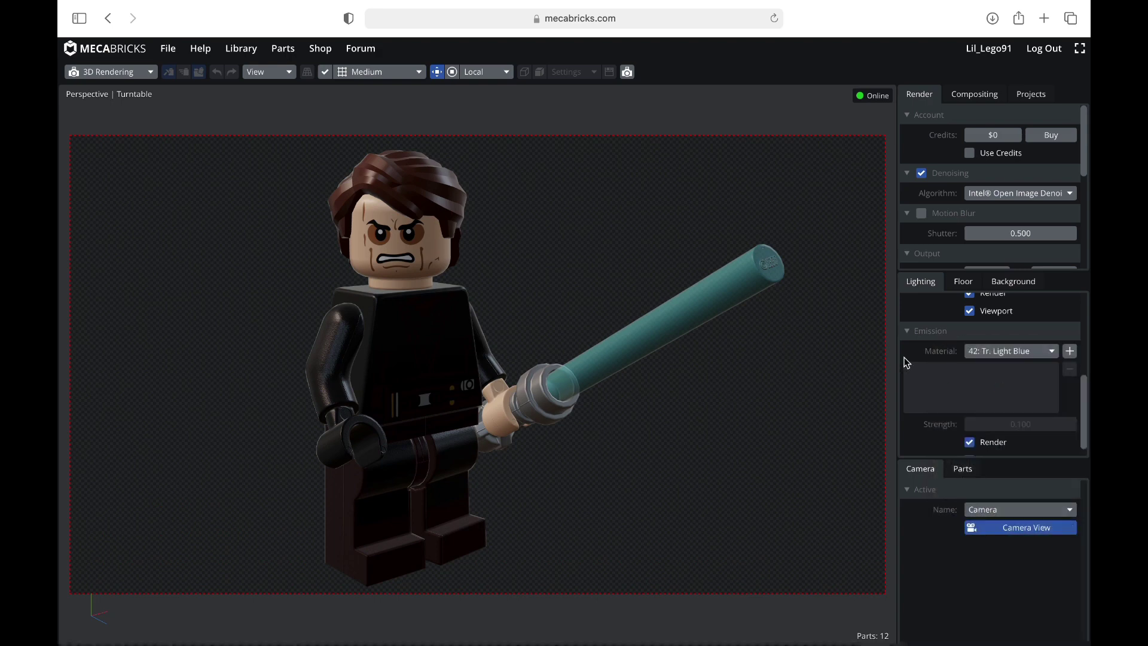
click(1070, 354)
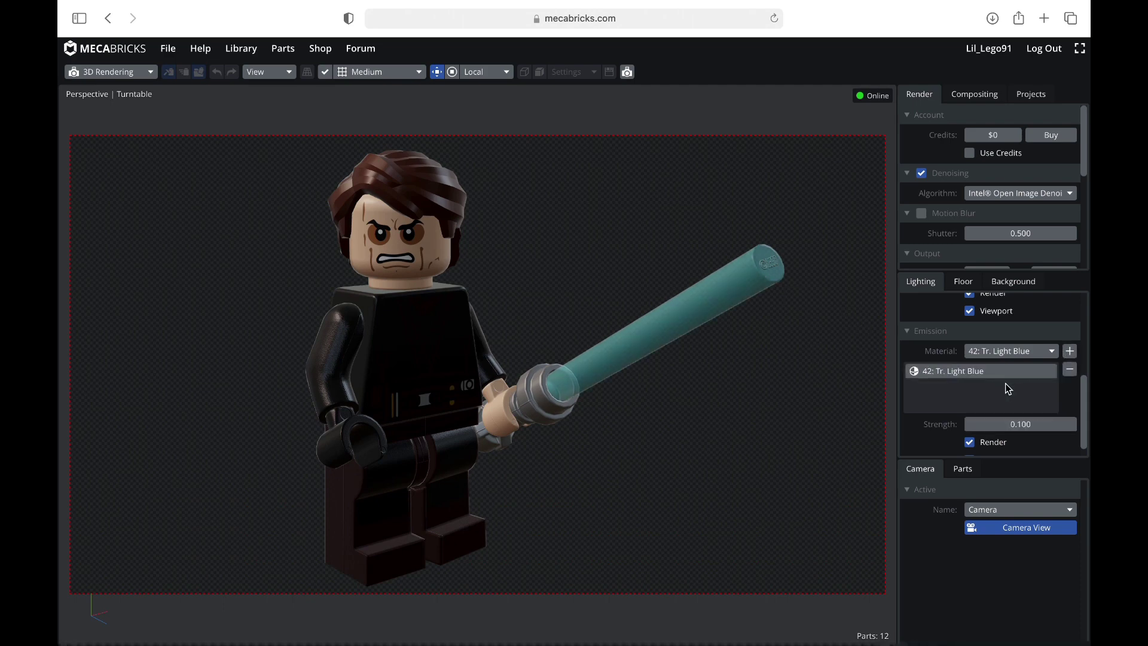
scroll(1006, 386, down, 1)
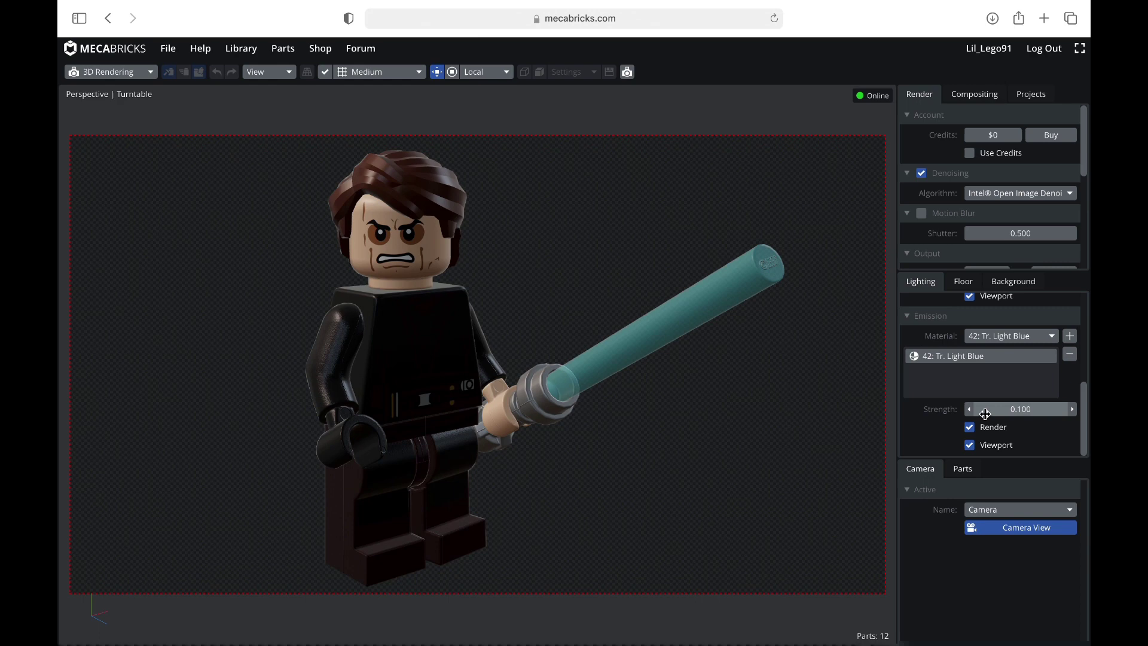
drag(985, 414, 1059, 420)
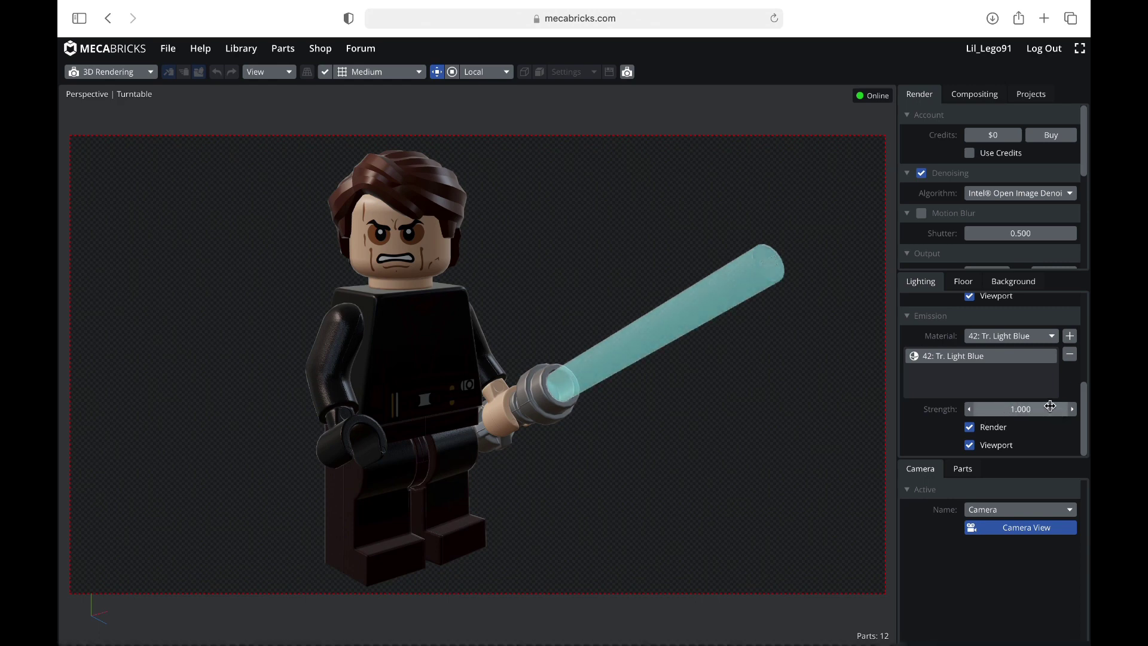
mouse_move(1043, 412)
mouse_down()
mouse_move(969, 411)
mouse_move(1049, 405)
mouse_move(979, 413)
mouse_move(1053, 417)
mouse_up()
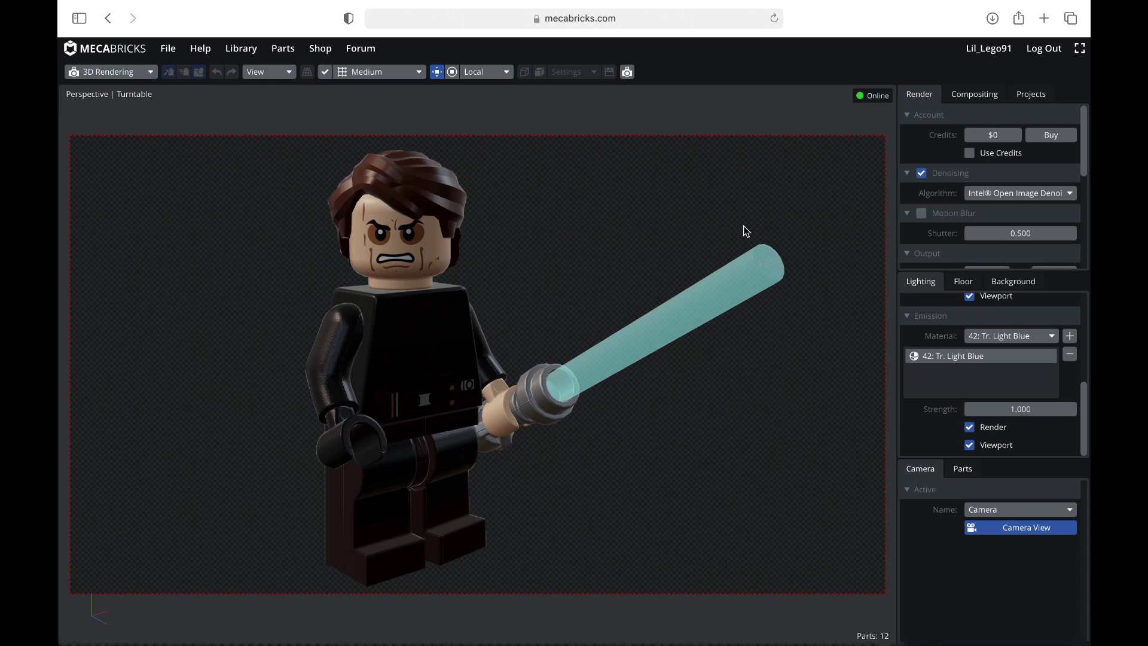
- Try a solid dark blue colour background behind the minifigure
click(1011, 284)
click(922, 303)
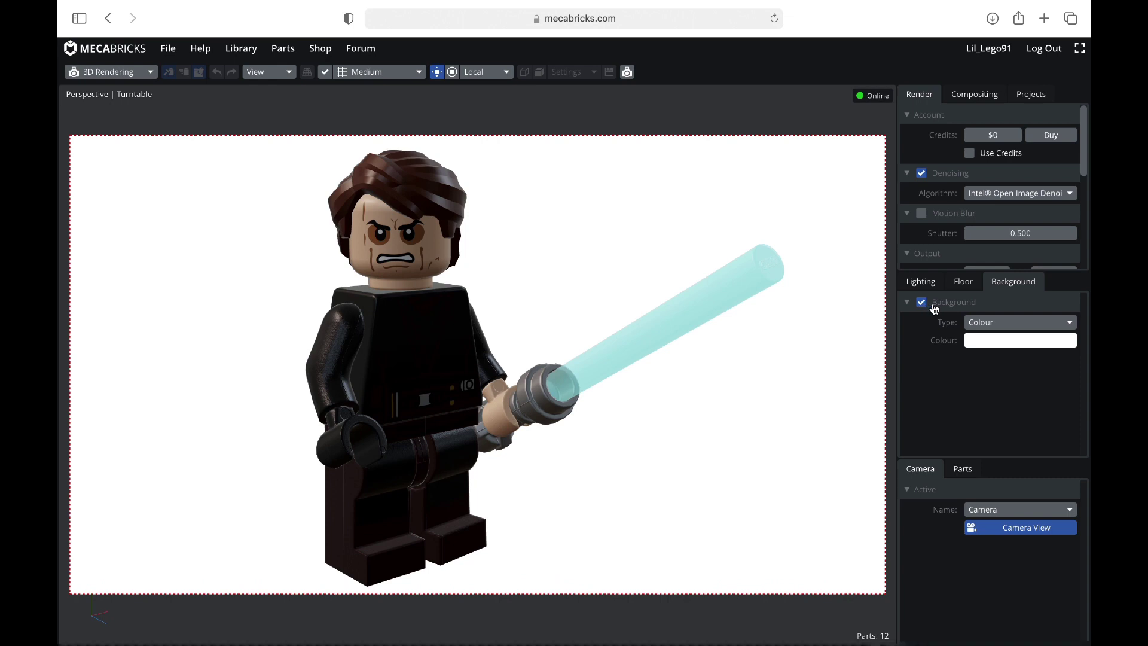
click(988, 343)
mouse_move(917, 346)
mouse_down()
mouse_move(880, 383)
mouse_move(897, 352)
mouse_move(950, 346)
mouse_move(895, 367)
mouse_move(917, 355)
mouse_up()
click(1002, 387)
- Try a floor under the minifigure with the Circle, Square and Backdrop shapes
click(961, 281)
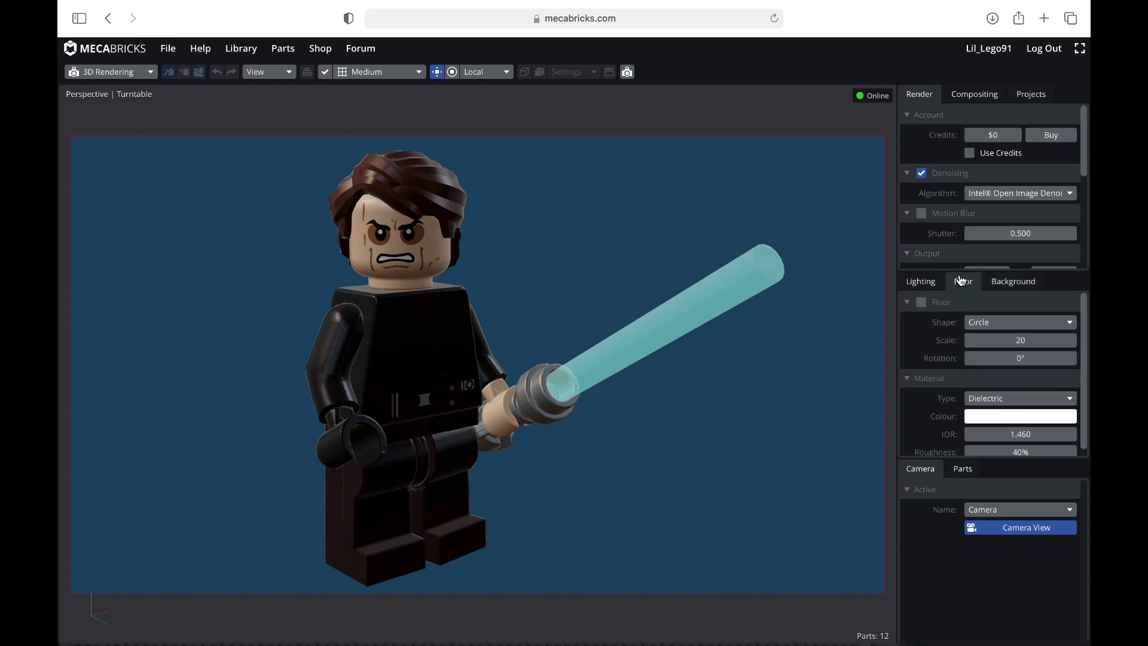
click(923, 303)
click(1024, 324)
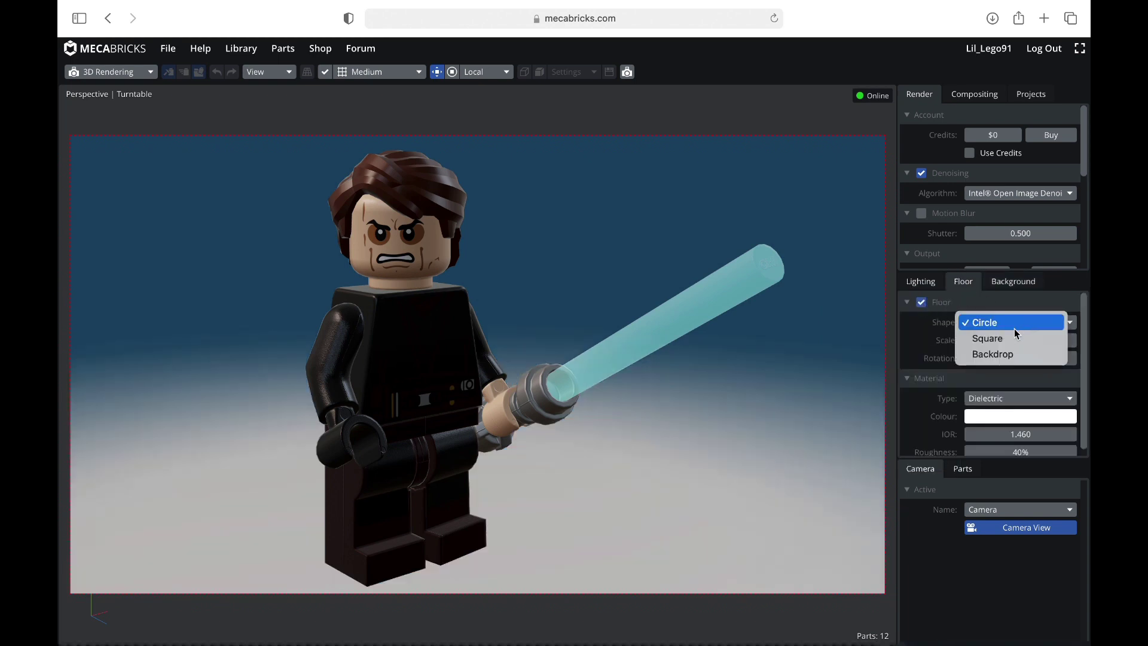
click(1015, 335)
click(1014, 327)
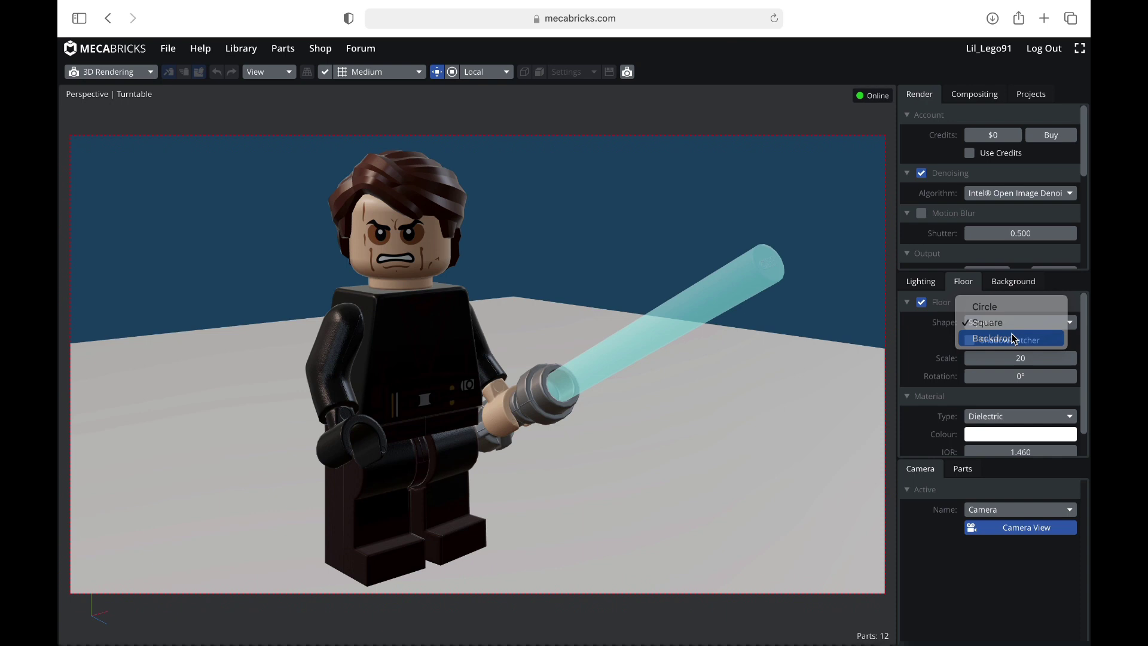
click(1015, 335)
- Turn off both the floor and the coloured background
click(922, 302)
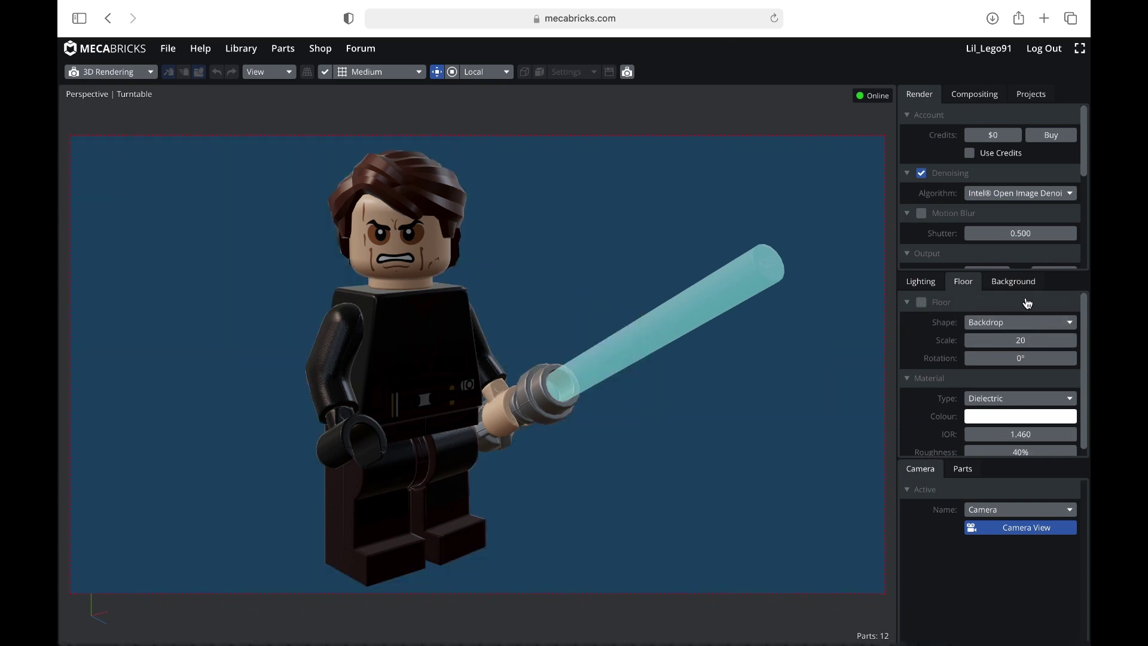
click(1017, 284)
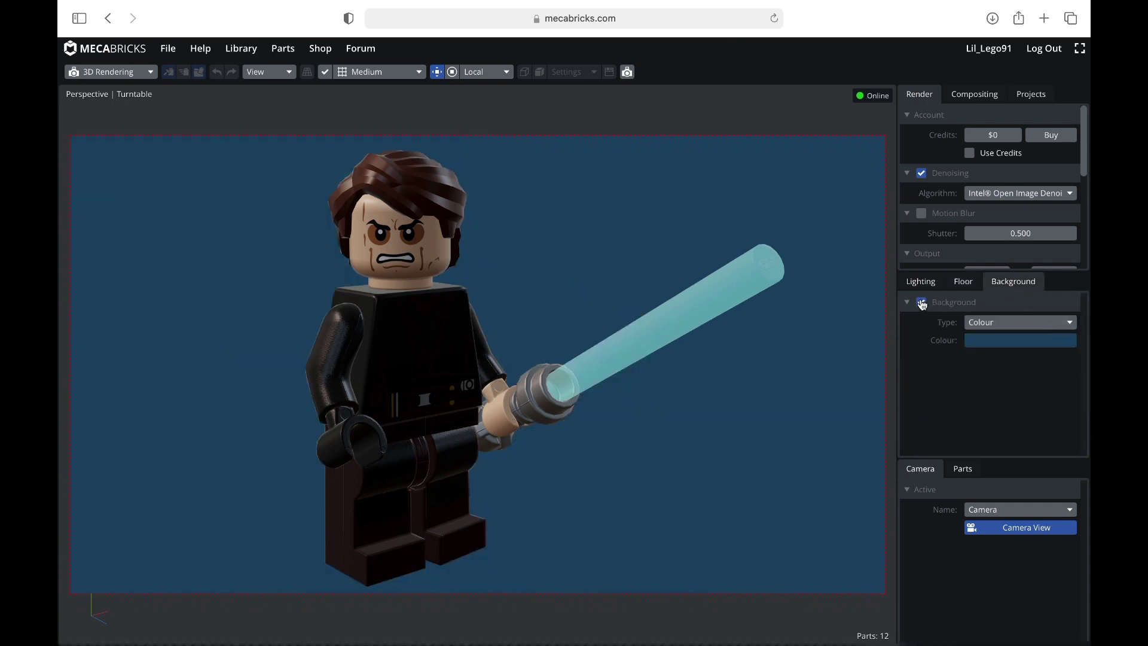
click(921, 303)
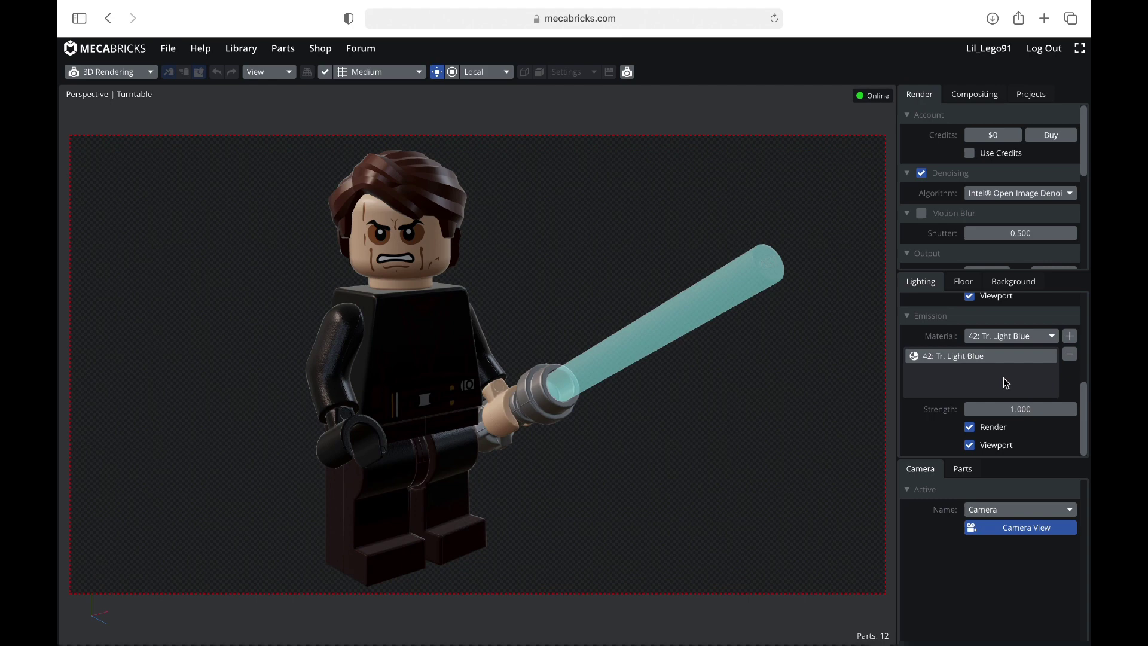
- Render the camera view with the current output settings and download the finished frame
scroll(1009, 187, down, 5)
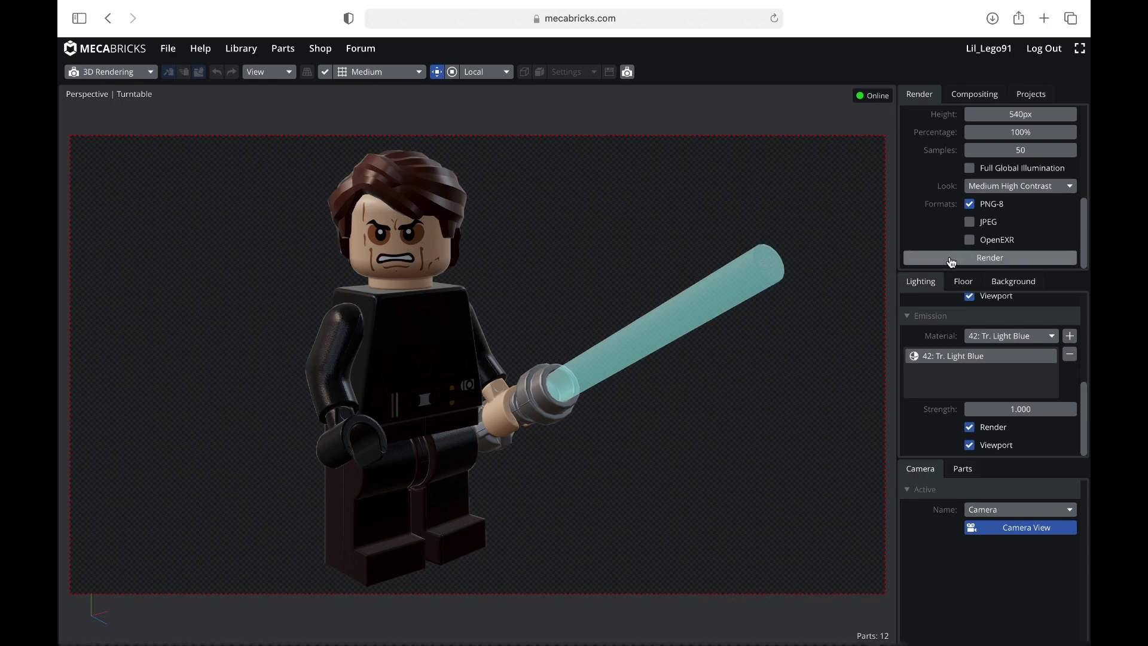
click(990, 261)
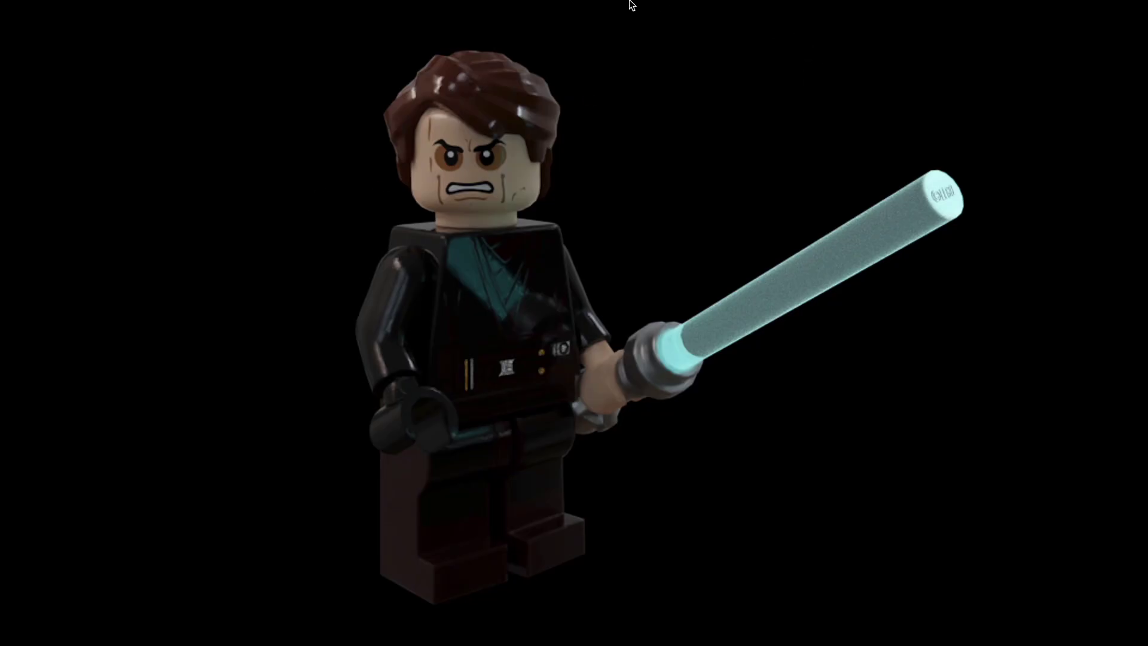
- Open the sharing options for the rendered image tutorial_001-2.png in Preview
mouse_move(386, 3)
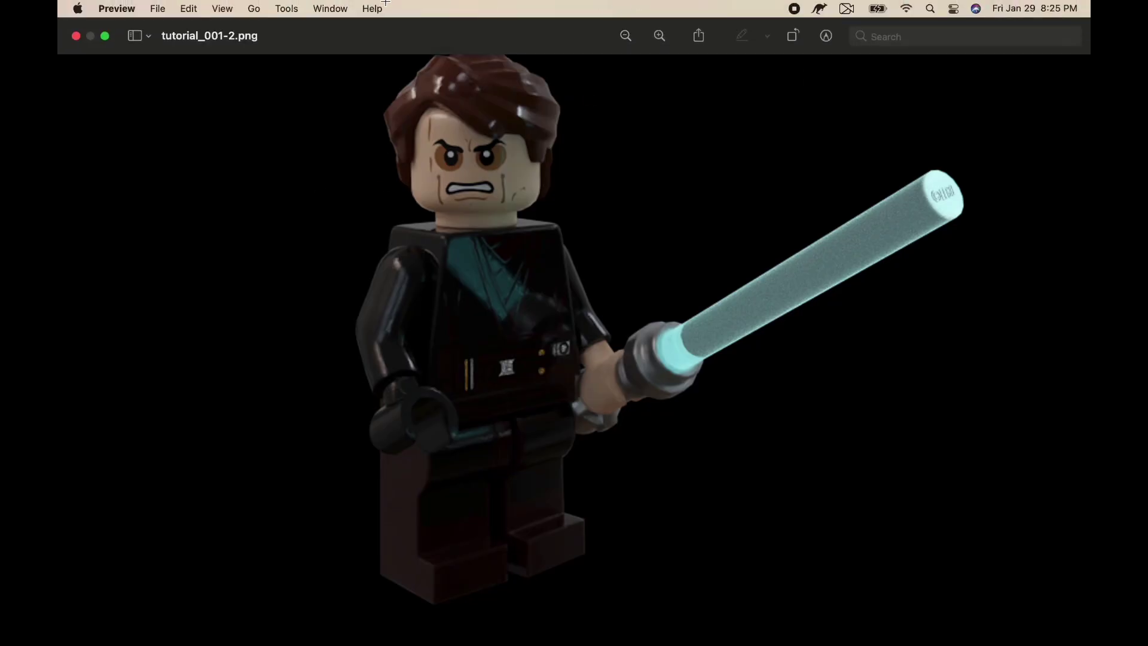
mouse_move(713, 3)
click(702, 41)
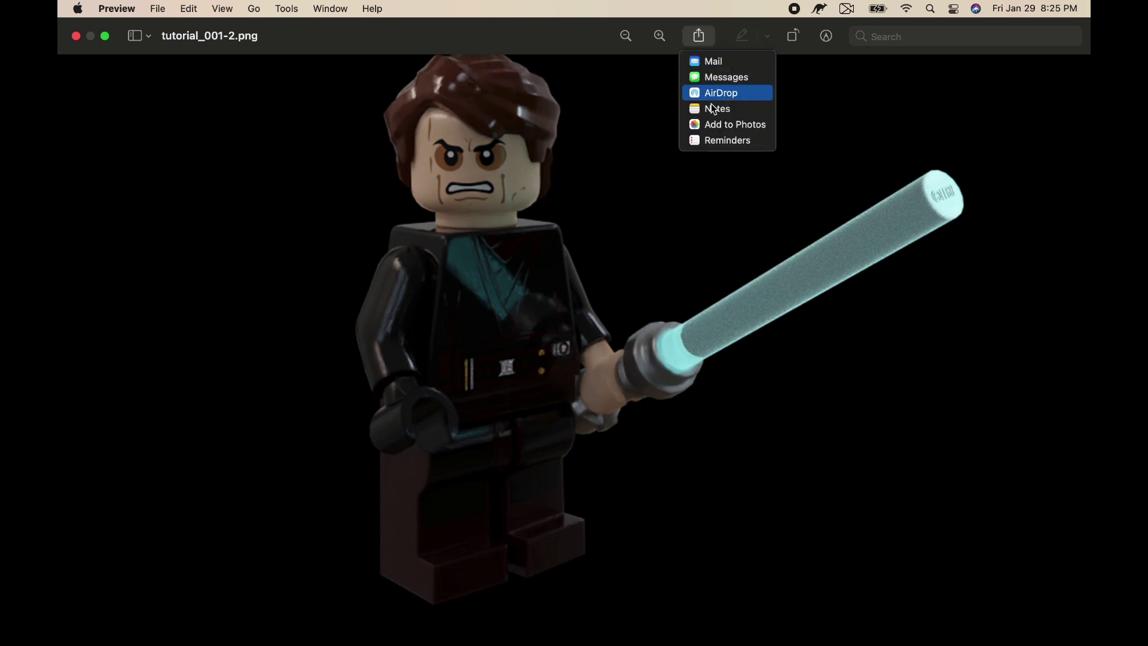